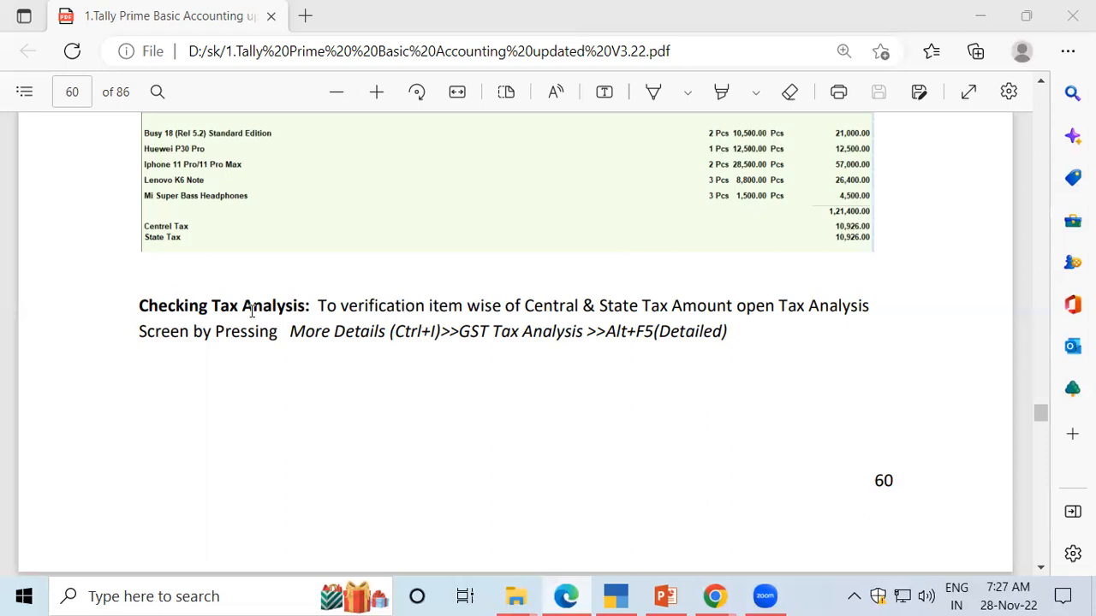
Step: Review the Checking Tax Analysis instructions and the local sale transaction to SS Computers in the PDF notes
{"action": "left_click_drag", "start_coordinate": [221, 307], "coordinate": [299, 312]}
{"action": "left_click", "coordinate": [298, 314]}
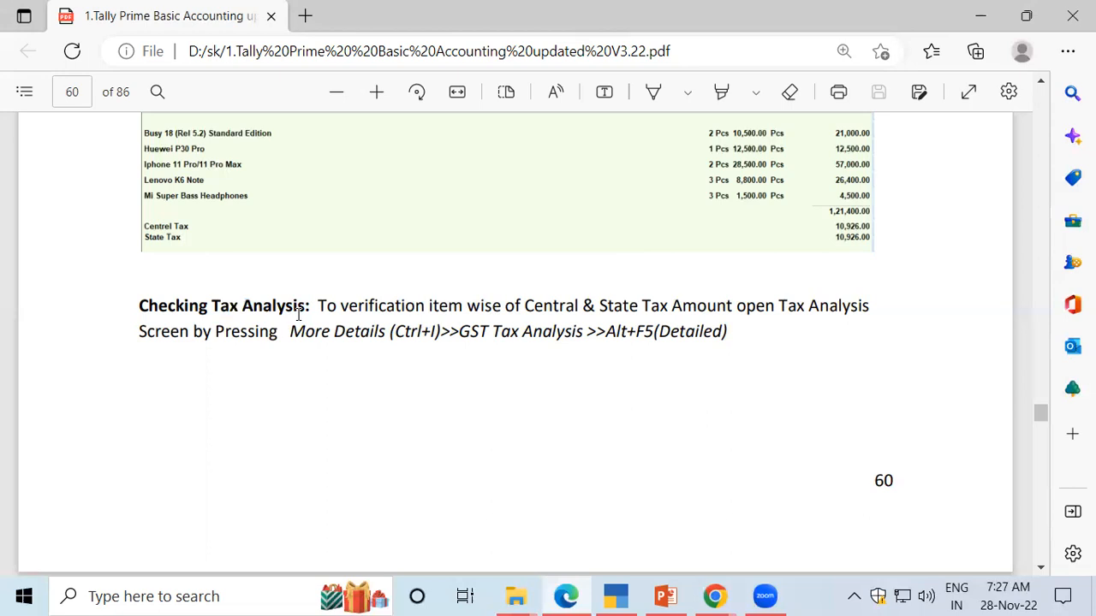
{"action": "scroll", "coordinate": [298, 314], "scroll_direction": "down", "scroll_amount": 5}
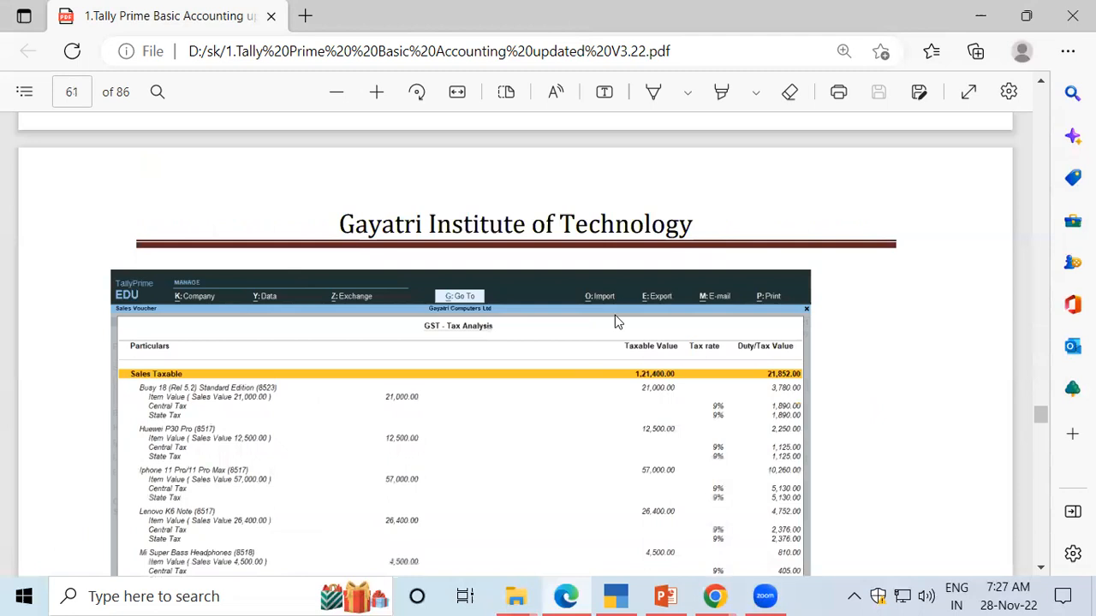
{"action": "scroll", "coordinate": [440, 233], "scroll_direction": "up", "scroll_amount": 4}
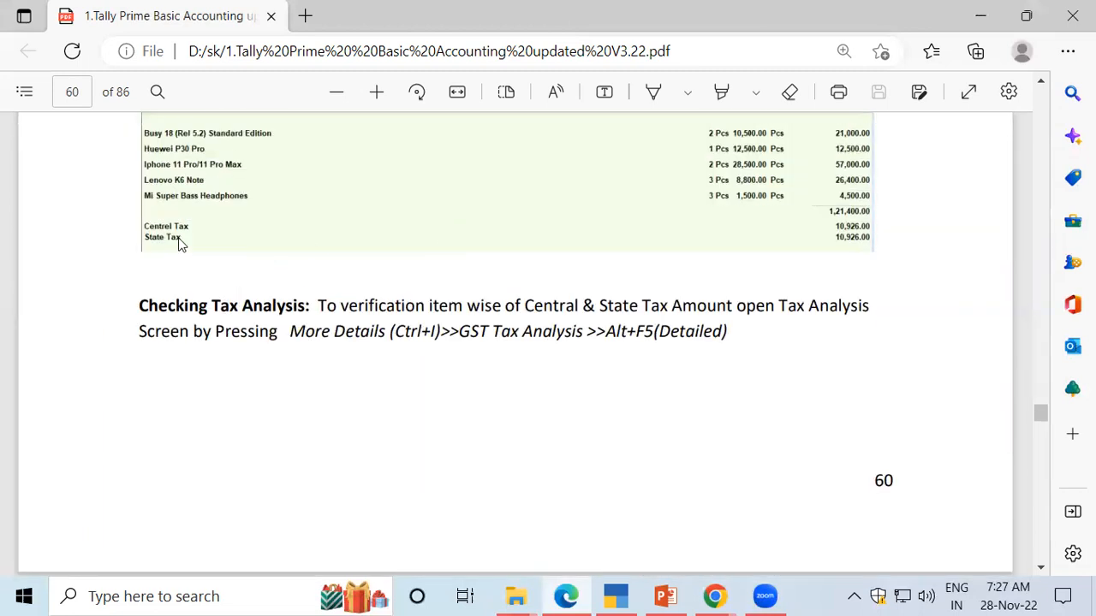
{"action": "scroll", "coordinate": [180, 245], "scroll_direction": "up", "scroll_amount": 5}
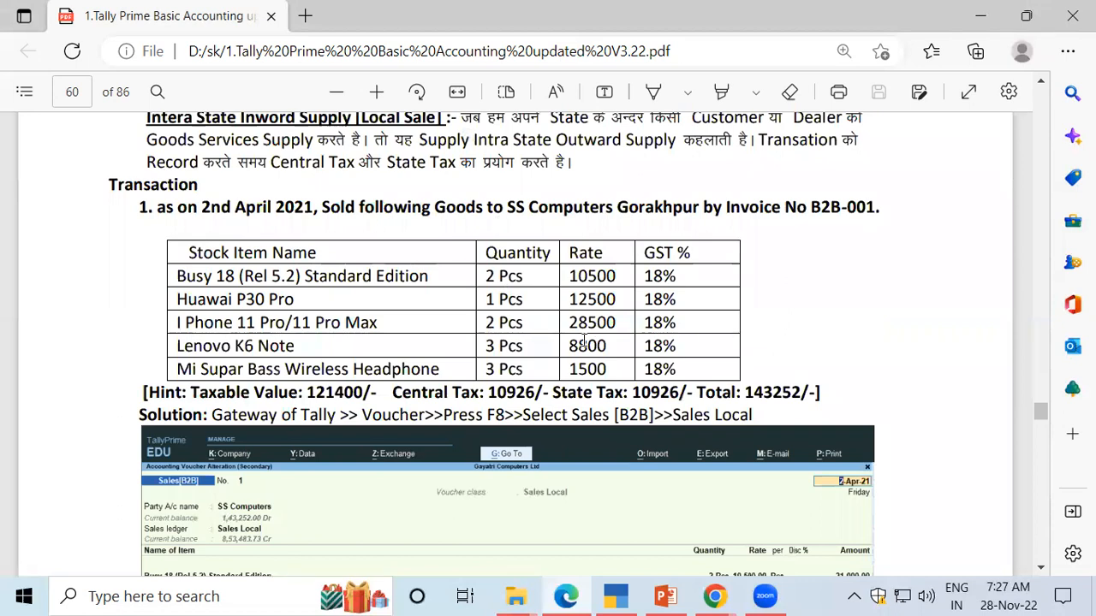
Step: Switch to TallyPrime and open the Day Book of Gayatri Computer Pvt.Ltd
{"action": "left_click", "coordinate": [615, 597]}
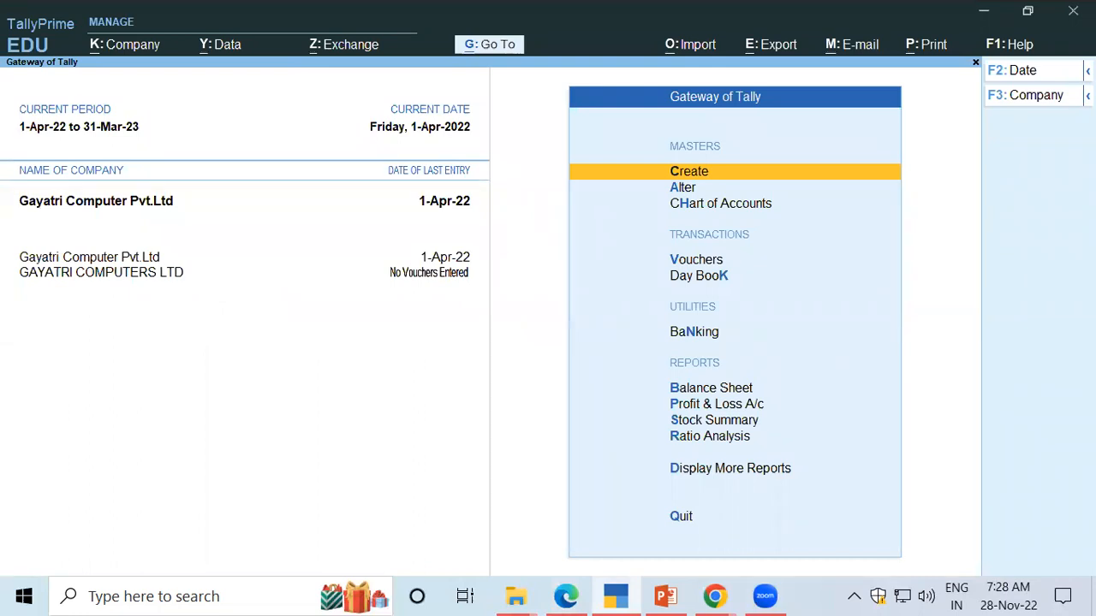
{"action": "key", "text": "Down"}
{"action": "key", "text": "Down"}
{"action": "key", "text": "Down"}
{"action": "key", "text": "Down"}
{"action": "key", "text": "Return"}
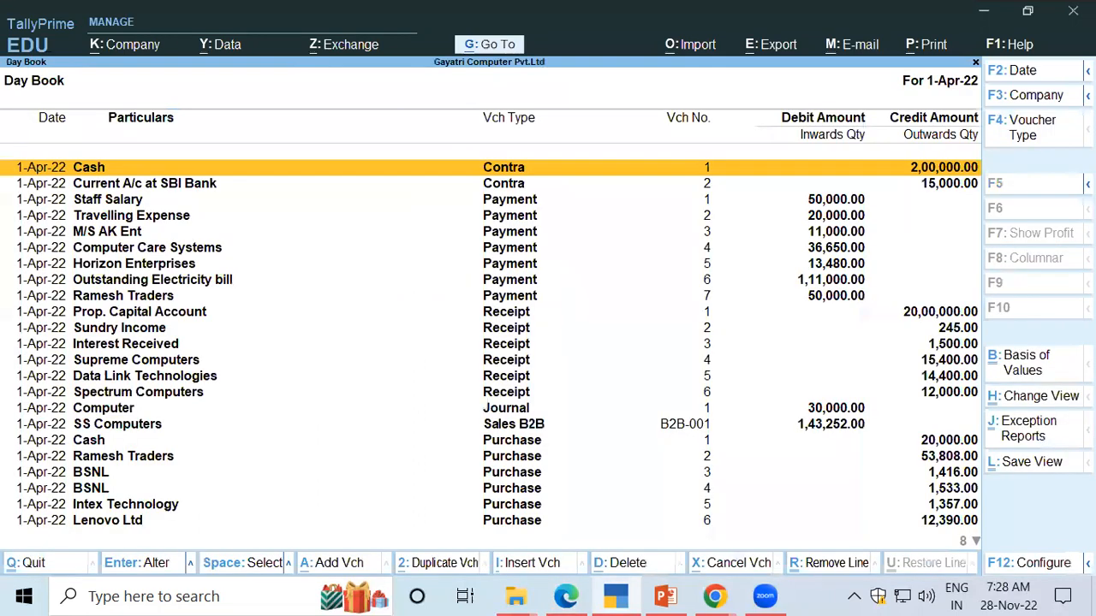
Step: Open the SS Computers Sales B2B voucher B2B-001 from the Day Book
{"action": "key", "text": "Down"}
{"action": "key", "text": "Down"}
{"action": "key", "text": "Down"}
{"action": "key", "text": "Down"}
{"action": "key", "text": "Down"}
{"action": "key", "text": "Down"}
{"action": "key", "text": "Down"}
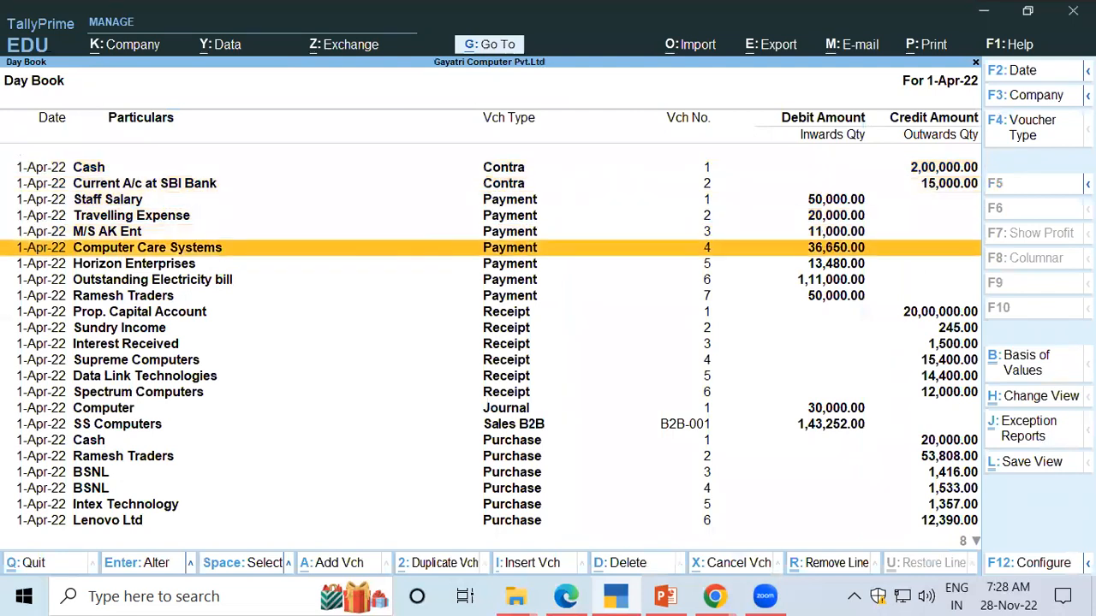
{"action": "key", "text": "Down"}
{"action": "key", "text": "Down"}
{"action": "key", "text": "Down"}
{"action": "key", "text": "Down"}
{"action": "key", "text": "Down"}
{"action": "key", "text": "Down"}
{"action": "key", "text": "Down"}
{"action": "key", "text": "Down"}
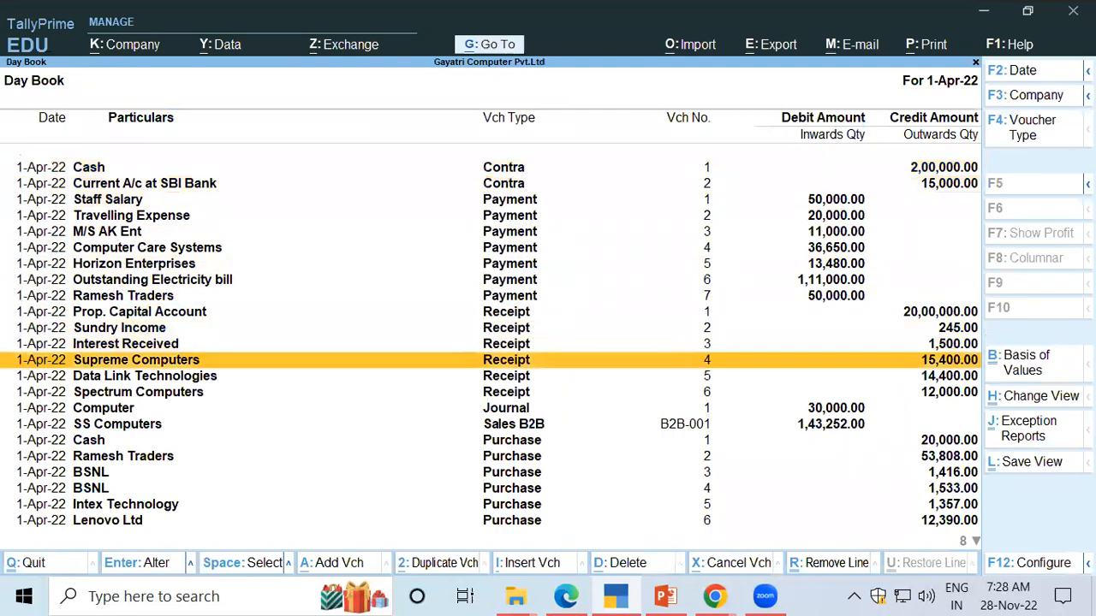
{"action": "key", "text": "Down"}
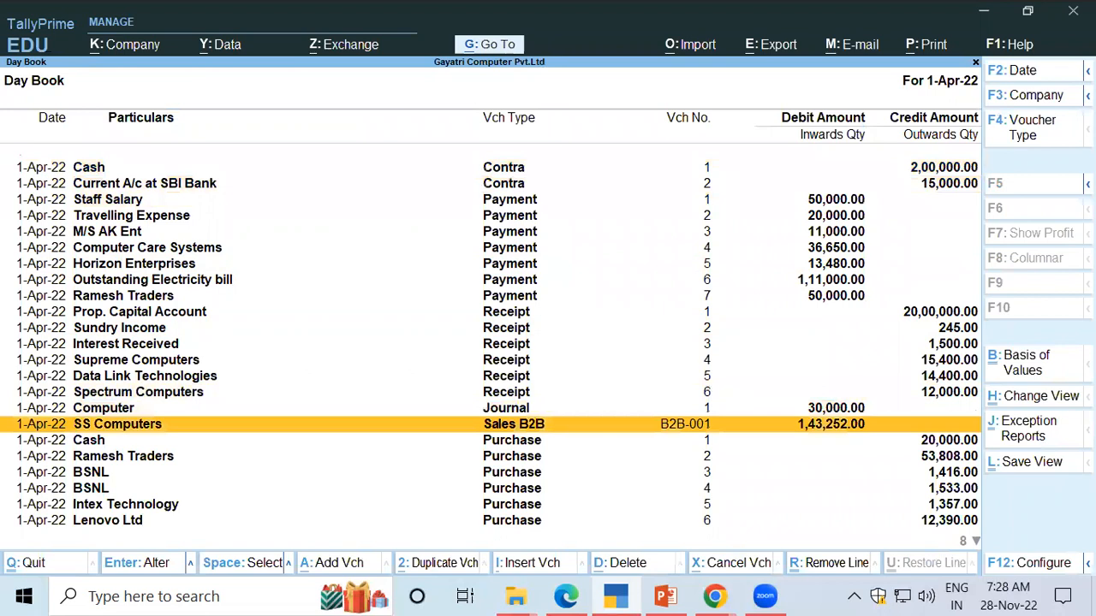
{"action": "key", "text": "Return"}
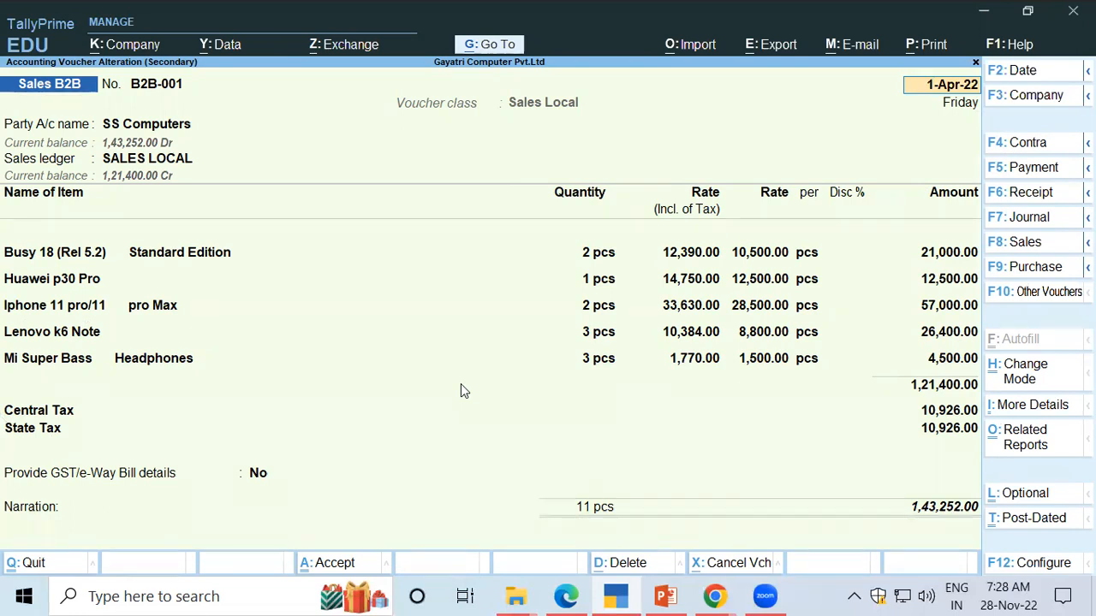
Step: Display the voucher's GST Tax Analysis in detailed form to examine the item-wise Central Tax and State Tax
{"action": "key", "text": "alt+a"}
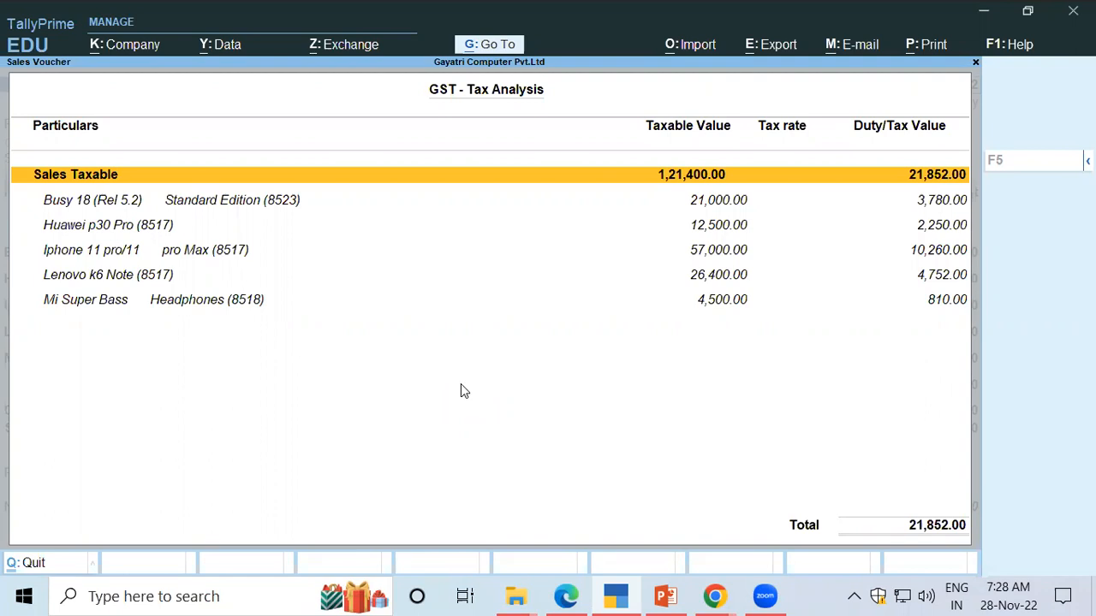
{"action": "key", "text": "alt+F5"}
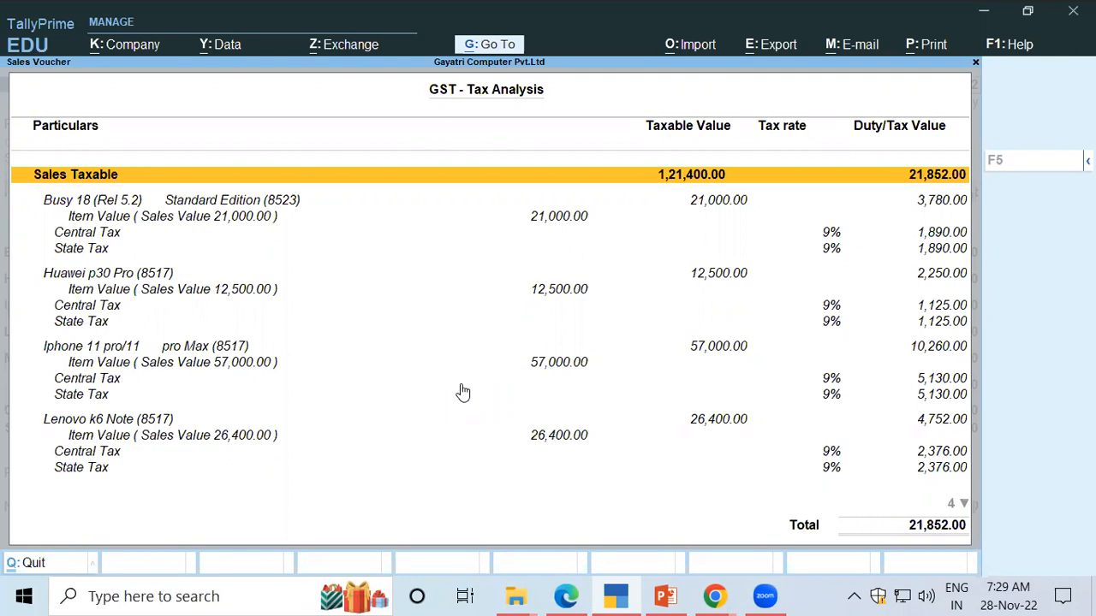
{"action": "key", "text": "F1"}
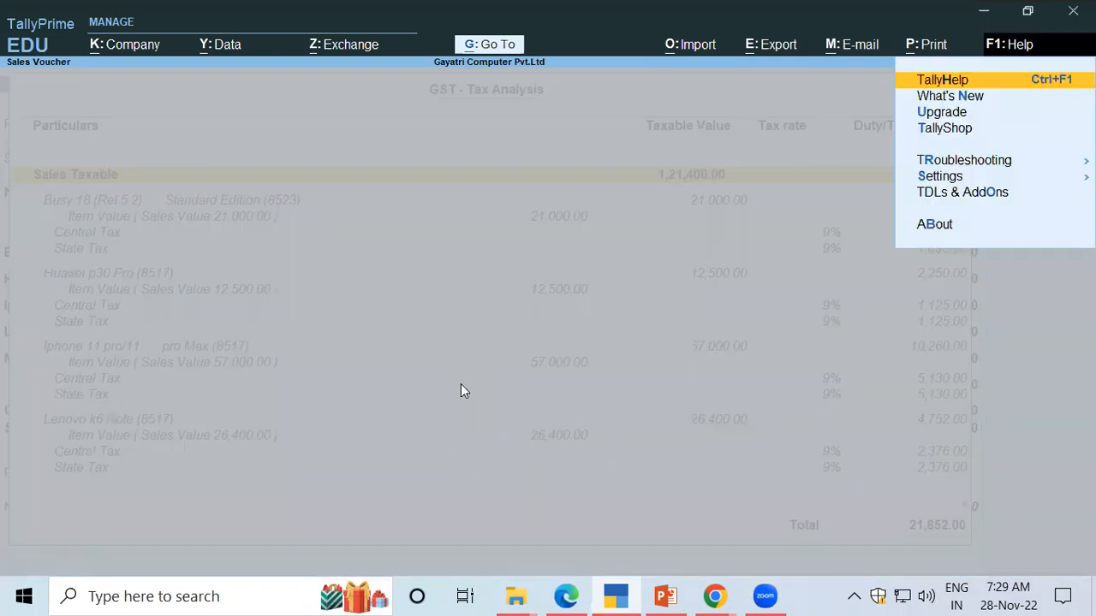
{"action": "key", "text": "Escape"}
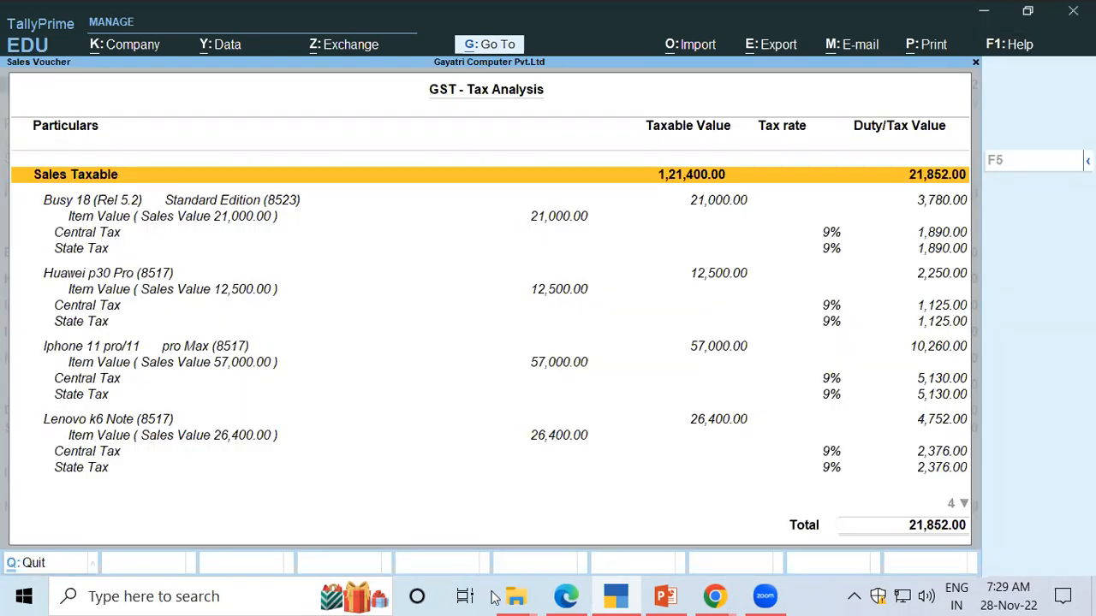
Step: Switch to the PDF notes in Edge and review the path for checking the tax analysis: More Details, GST Tax Analysis, Detailed
{"action": "left_click", "coordinate": [568, 597]}
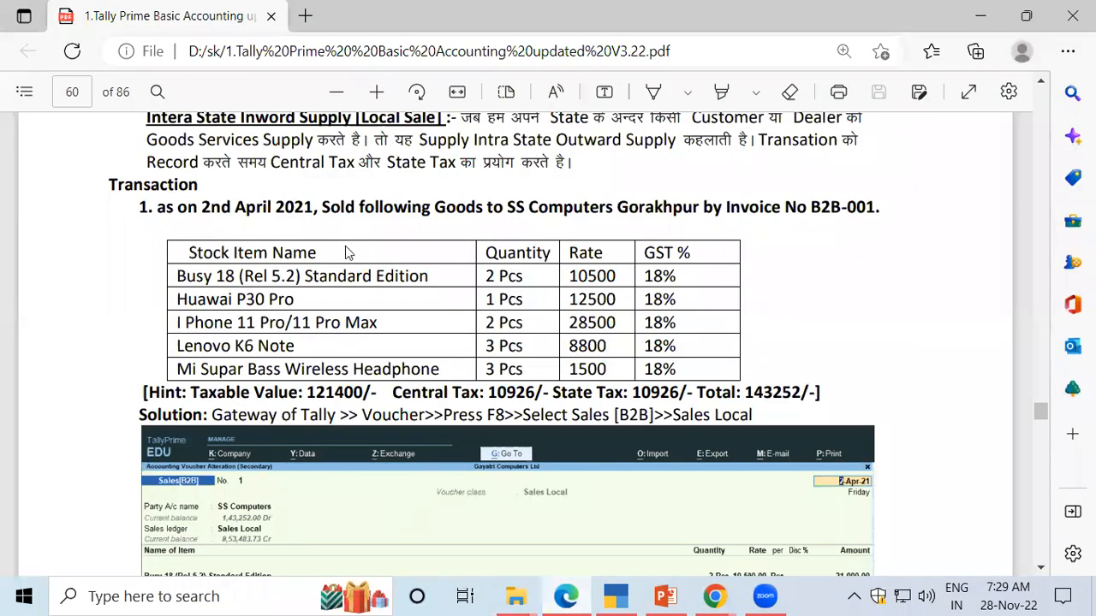
{"action": "scroll", "coordinate": [384, 347], "scroll_direction": "down", "scroll_amount": 5}
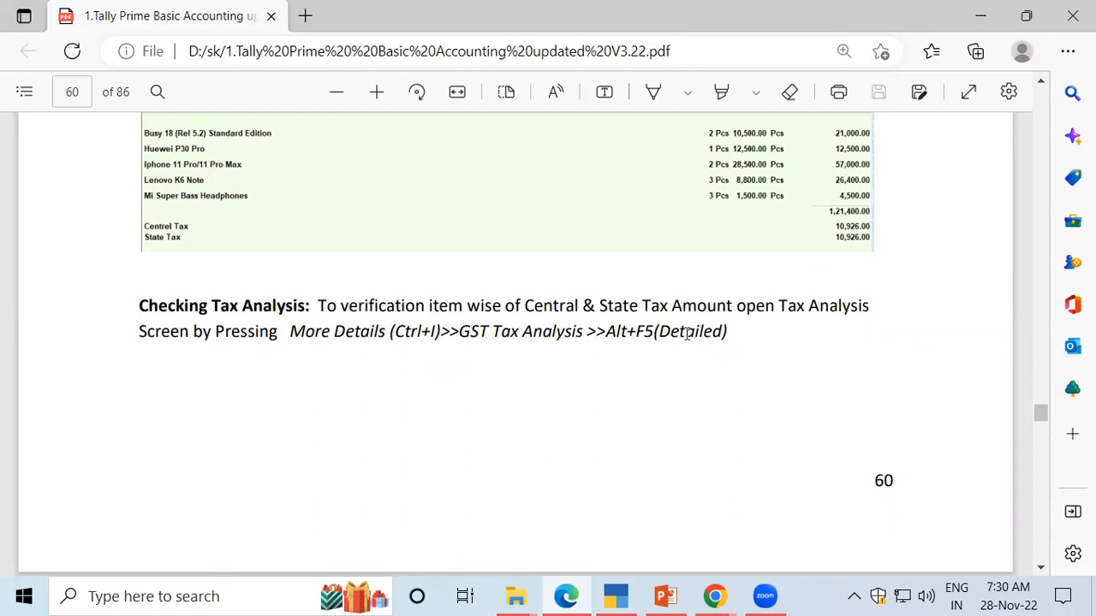
{"action": "left_click_drag", "start_coordinate": [317, 305], "coordinate": [729, 333]}
{"action": "left_click", "coordinate": [728, 332]}
{"action": "left_click_drag", "start_coordinate": [459, 332], "coordinate": [589, 332]}
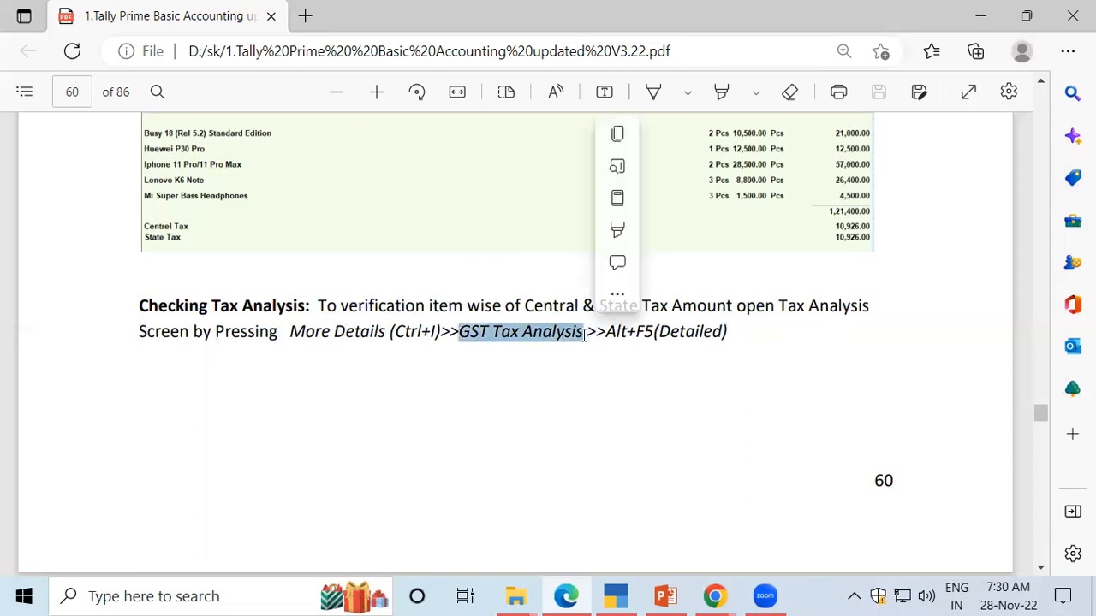
{"action": "left_click", "coordinate": [361, 332]}
{"action": "left_click_drag", "start_coordinate": [394, 332], "coordinate": [445, 334]}
{"action": "left_click", "coordinate": [445, 334]}
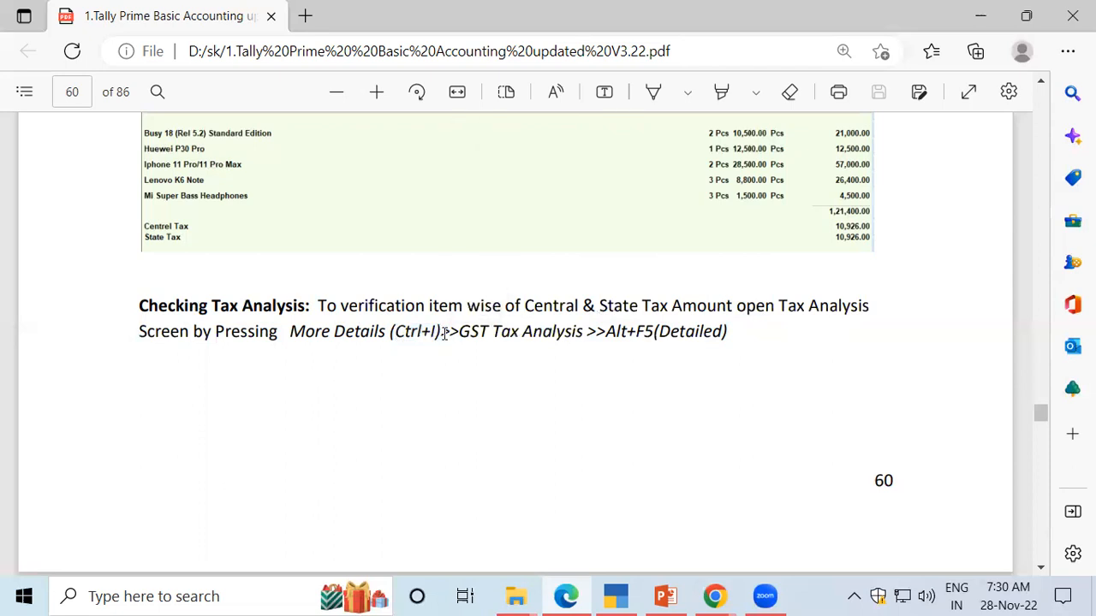
{"action": "left_click_drag", "start_coordinate": [657, 332], "coordinate": [728, 334]}
{"action": "left_click_drag", "start_coordinate": [605, 332], "coordinate": [648, 335]}
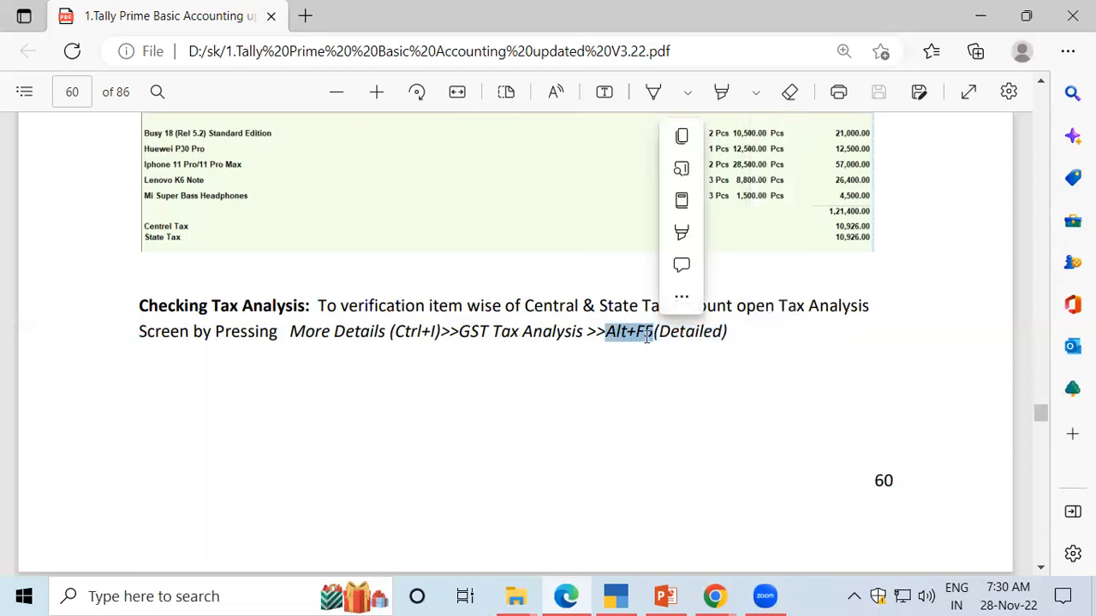
{"action": "left_click", "coordinate": [647, 336]}
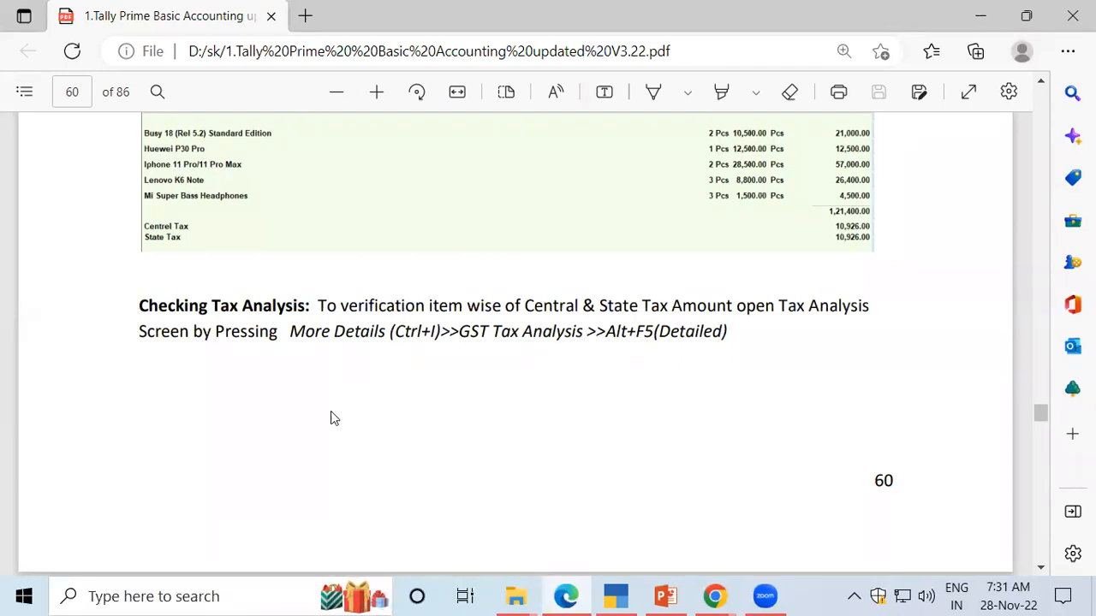
Step: Read the cash sale transaction for the Samsung Galaxy Note 10 Plus, invoice B2C-001, on page 61 of the notes
{"action": "scroll", "coordinate": [338, 429], "scroll_direction": "down", "scroll_amount": 5}
{"action": "scroll", "coordinate": [361, 244], "scroll_direction": "up", "scroll_amount": 5}
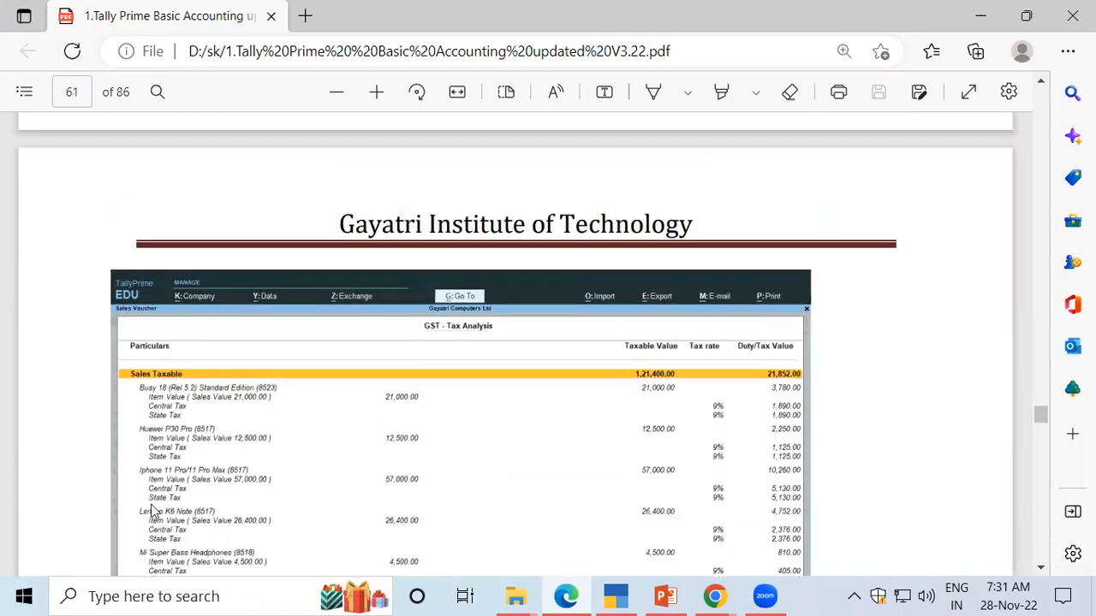
{"action": "left_click", "coordinate": [1041, 567]}
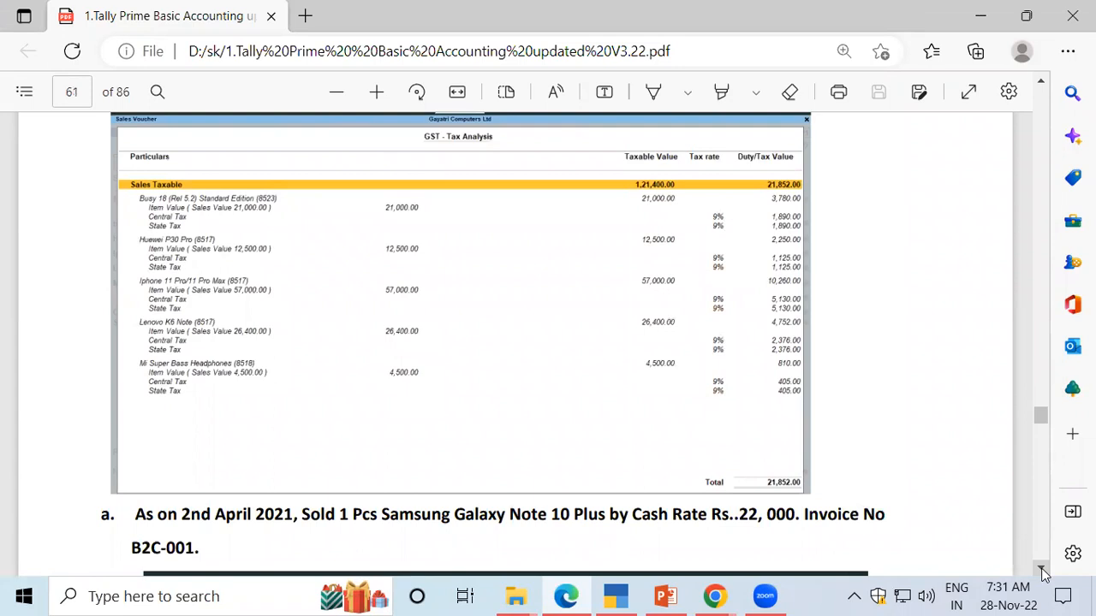
{"action": "left_click_drag", "start_coordinate": [1042, 569], "coordinate": [1042, 569]}
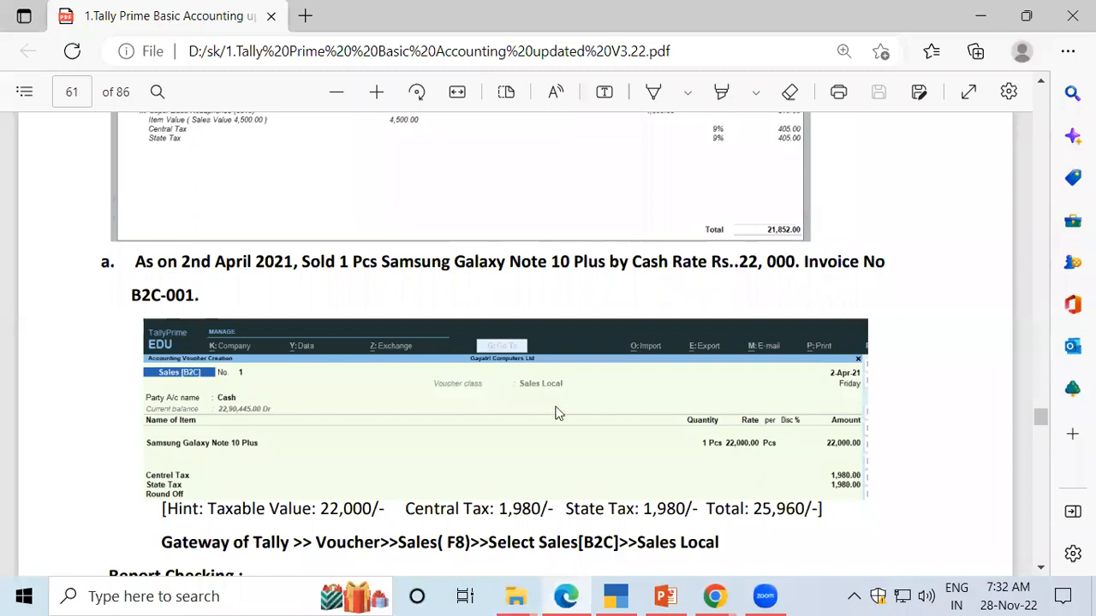
Step: Switch to TallyPrime and close the tax analysis, voucher and Day Book to return to the Gateway of Tally
{"action": "left_click", "coordinate": [613, 597]}
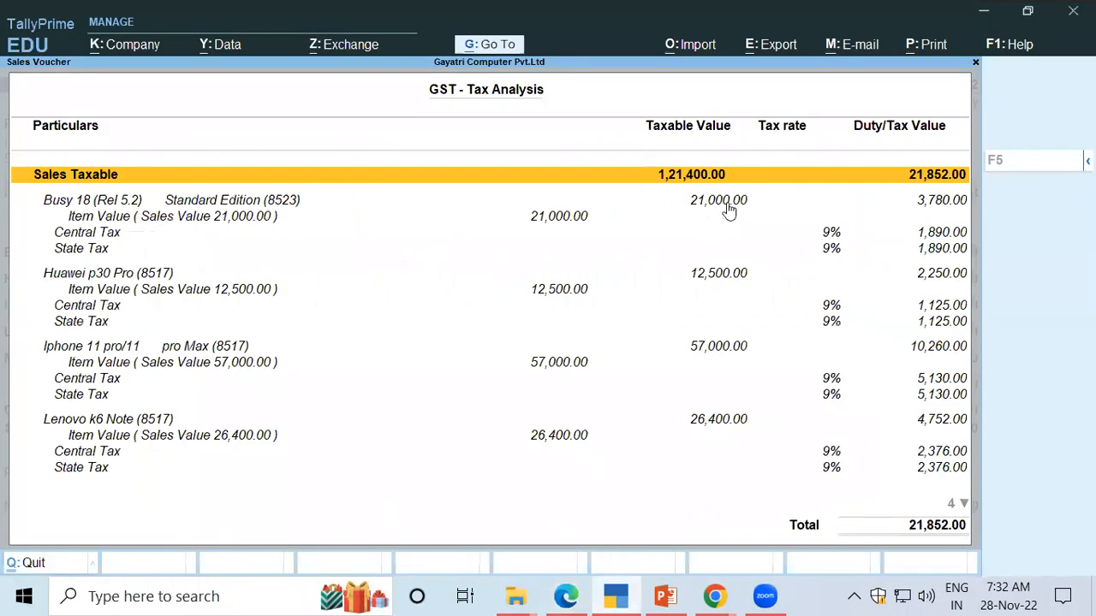
{"action": "left_click", "coordinate": [727, 208]}
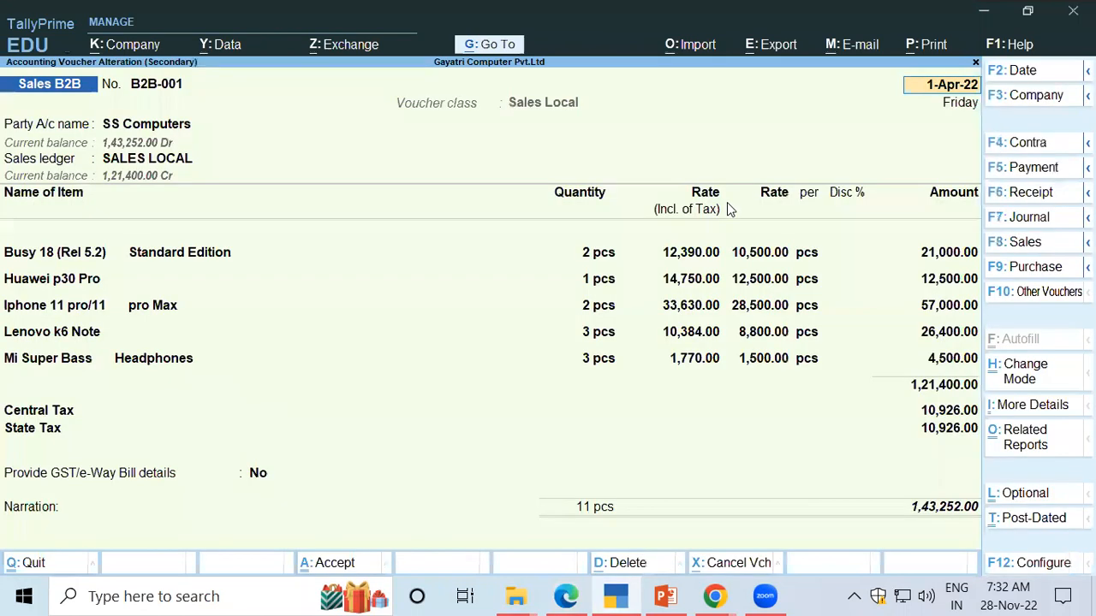
{"action": "key", "text": "Escape"}
{"action": "key", "text": "Return"}
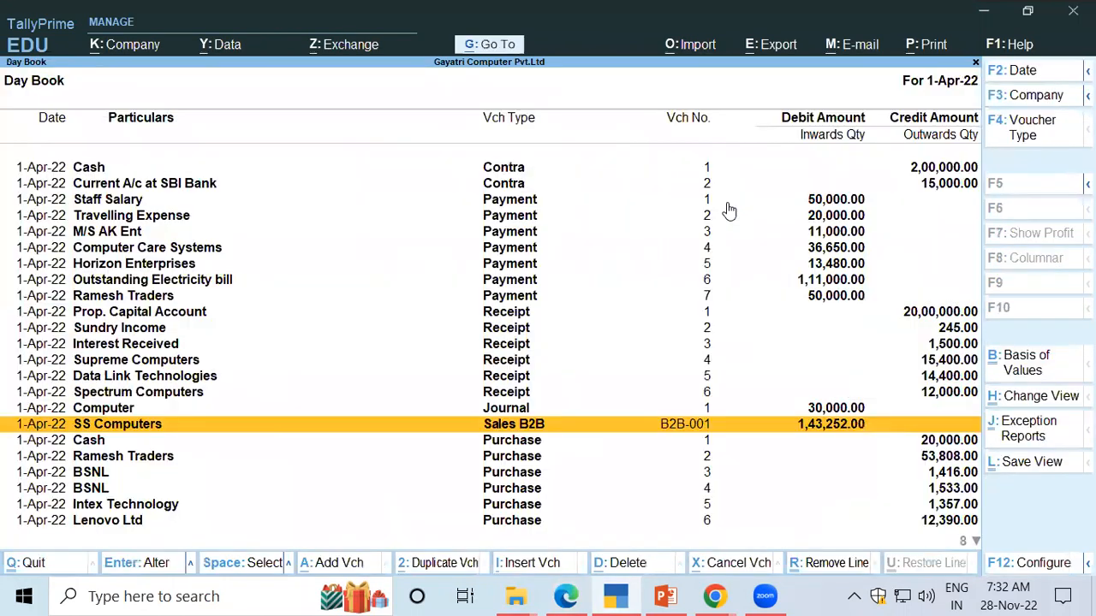
{"action": "key", "text": "Escape"}
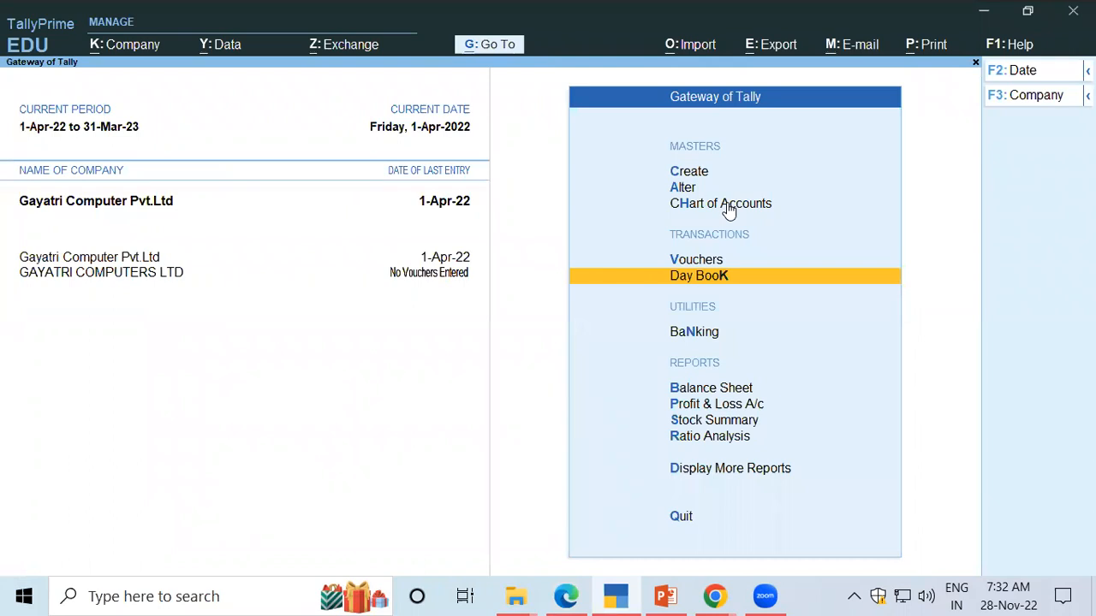
Step: Start a new sales voucher with voucher type Sales B2C and class Sales Local
{"action": "key", "text": "Up"}
{"action": "key", "text": "Return"}
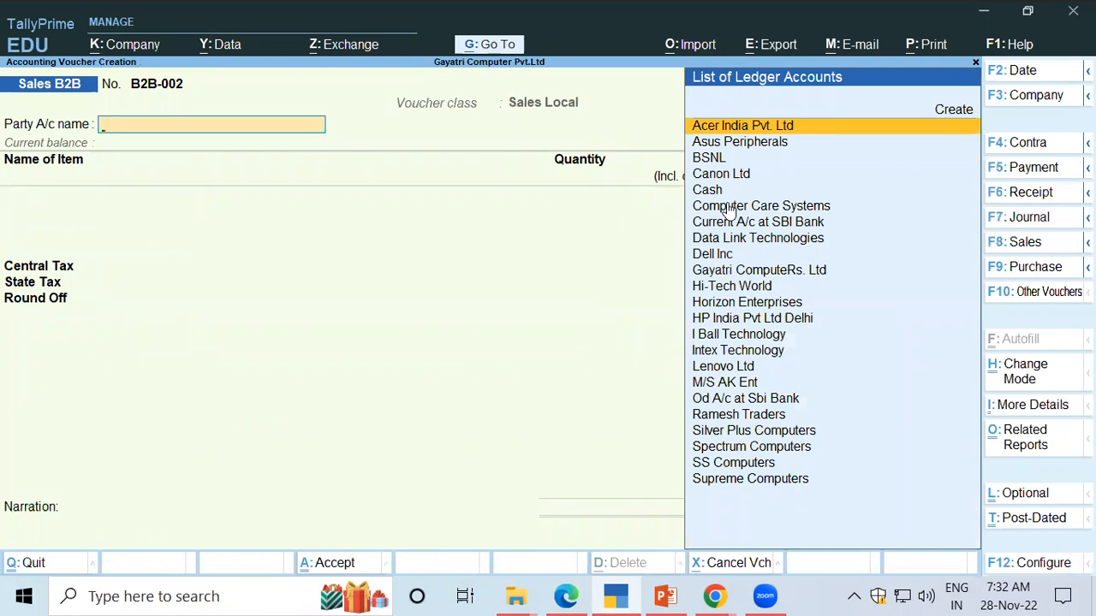
{"action": "key", "text": "F8"}
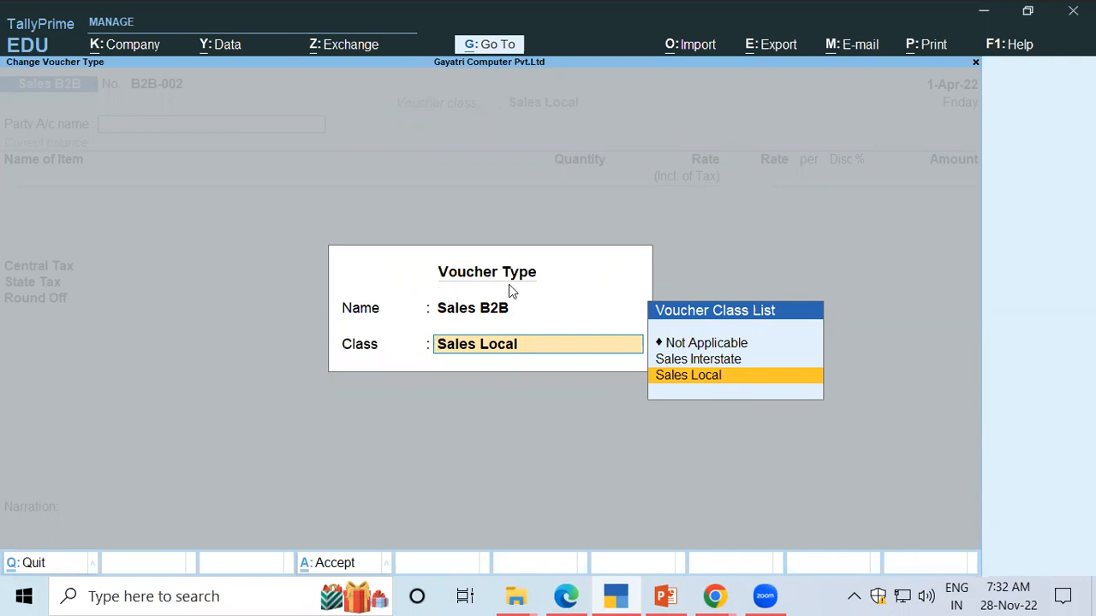
{"action": "key", "text": "shift+Tab"}
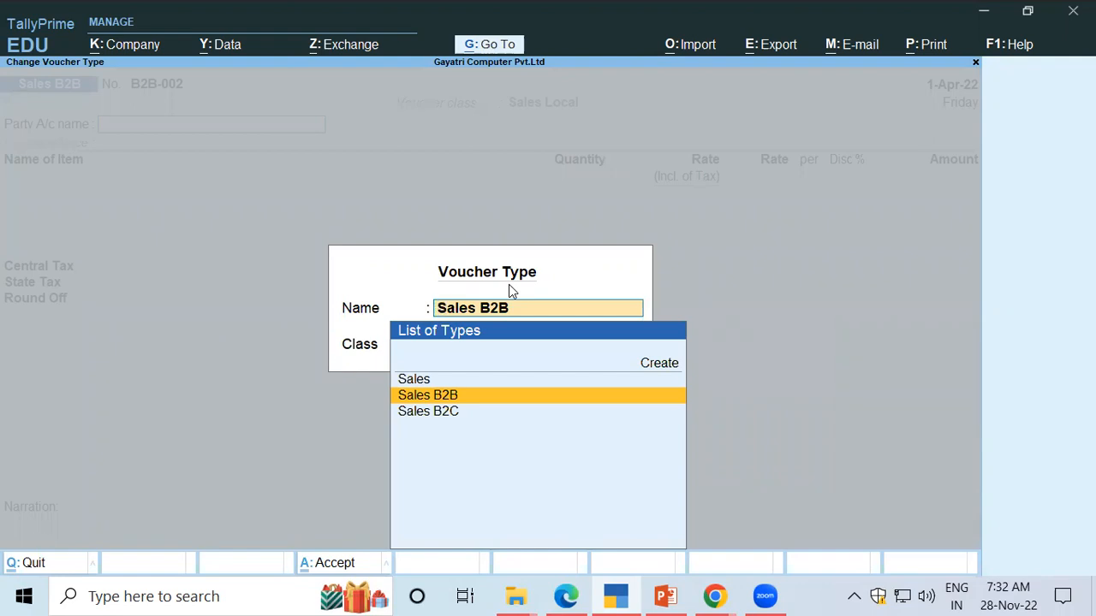
{"action": "key", "text": "Down"}
{"action": "key", "text": "Return"}
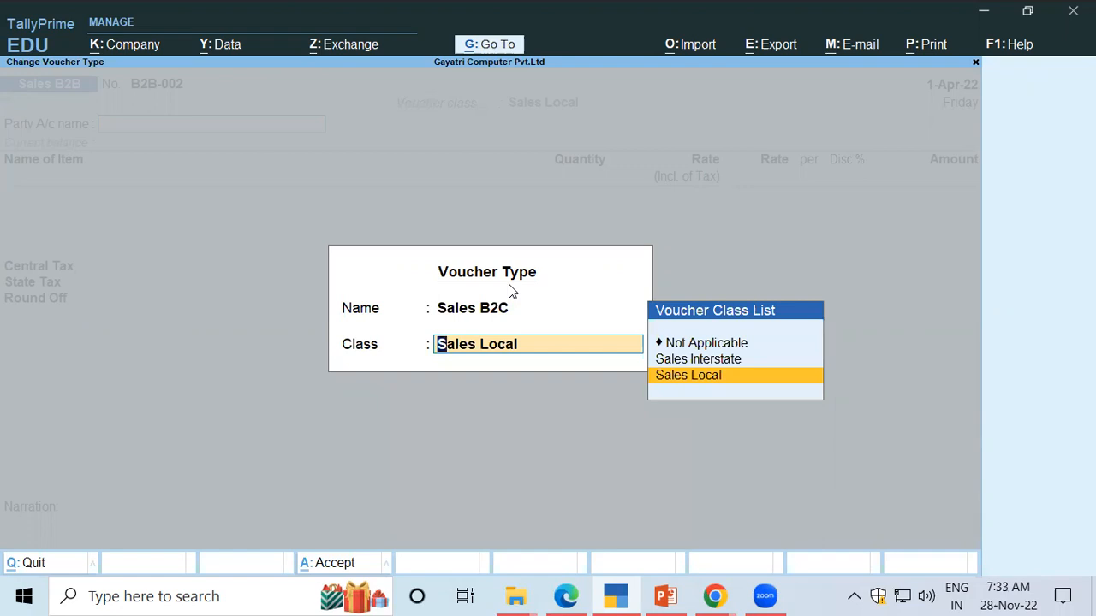
{"action": "key", "text": "Return"}
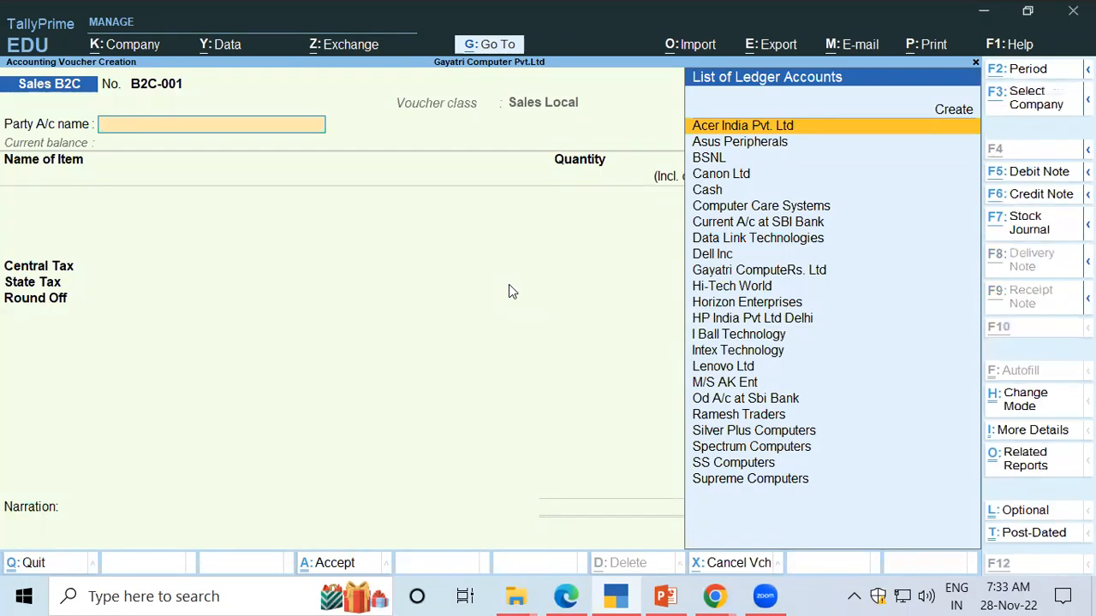
Step: Choose Cash as the party account of sales voucher B2C-001 and proceed to the party details
{"action": "key", "text": "alt+Tab"}
{"action": "key", "text": "alt+Tab"}
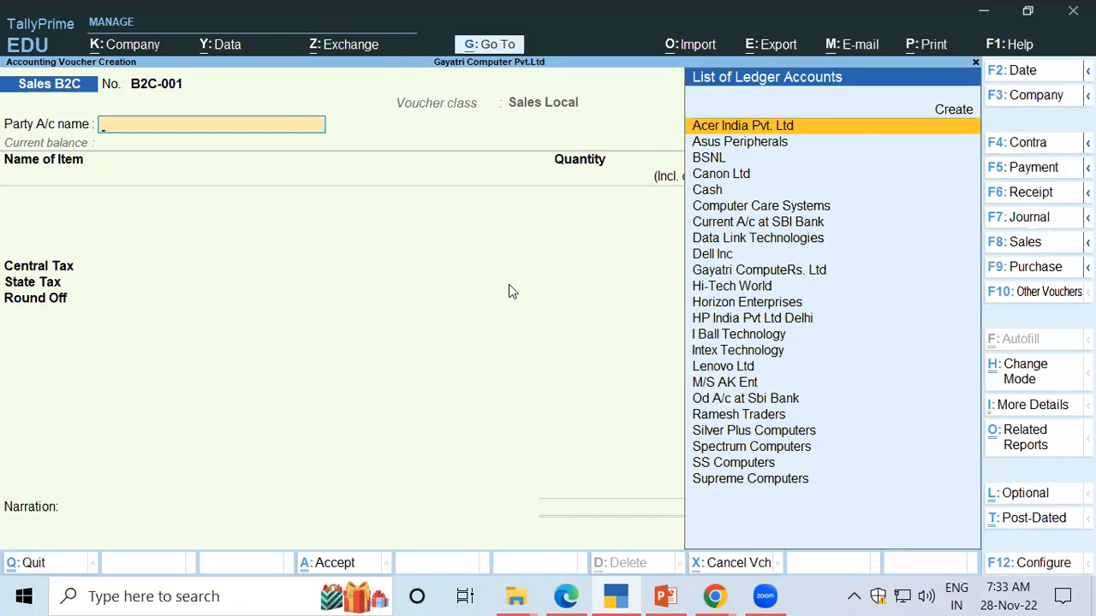
{"action": "key", "text": "Down"}
{"action": "key", "text": "Down"}
{"action": "key", "text": "Down"}
{"action": "key", "text": "Down"}
{"action": "key", "text": "Return"}
{"action": "key", "text": "Return"}
{"action": "key", "text": "Return"}
{"action": "key", "text": "Return"}
{"action": "key", "text": "Return"}
{"action": "key", "text": "Return"}
{"action": "key", "text": "Return"}
{"action": "key", "text": "Return"}
{"action": "key", "text": "Return"}
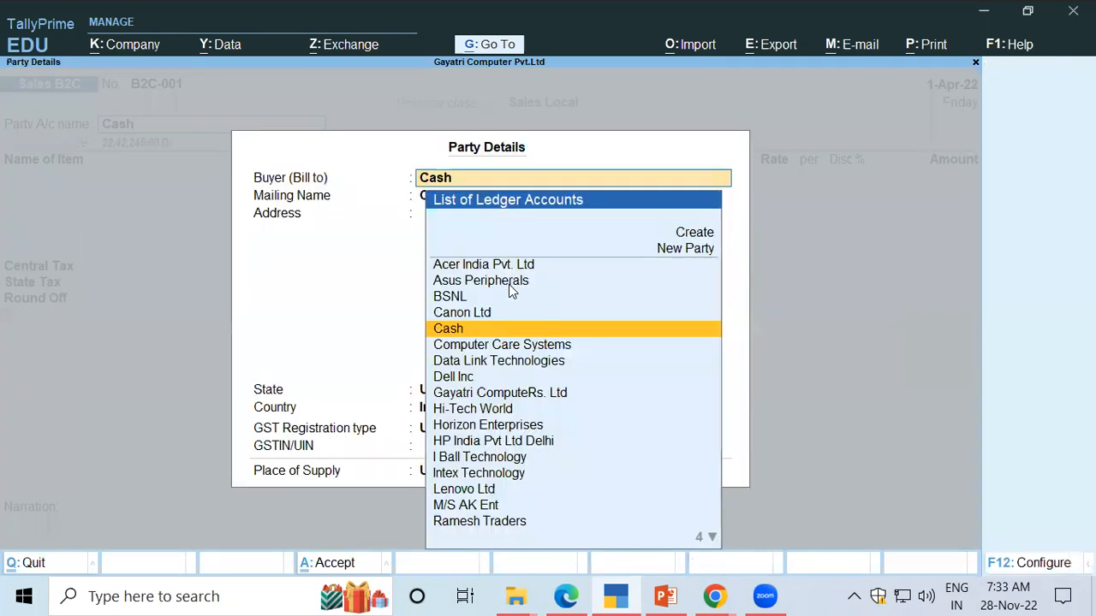
Step: Accept the default party details with Cash as the buyer and proceed to the item entry
{"action": "key", "text": "Return"}
{"action": "key", "text": "Return"}
{"action": "key", "text": "Return"}
{"action": "key", "text": "Return"}
{"action": "key", "text": "Return"}
{"action": "key", "text": "Return"}
{"action": "key", "text": "Return"}
{"action": "key", "text": "Return"}
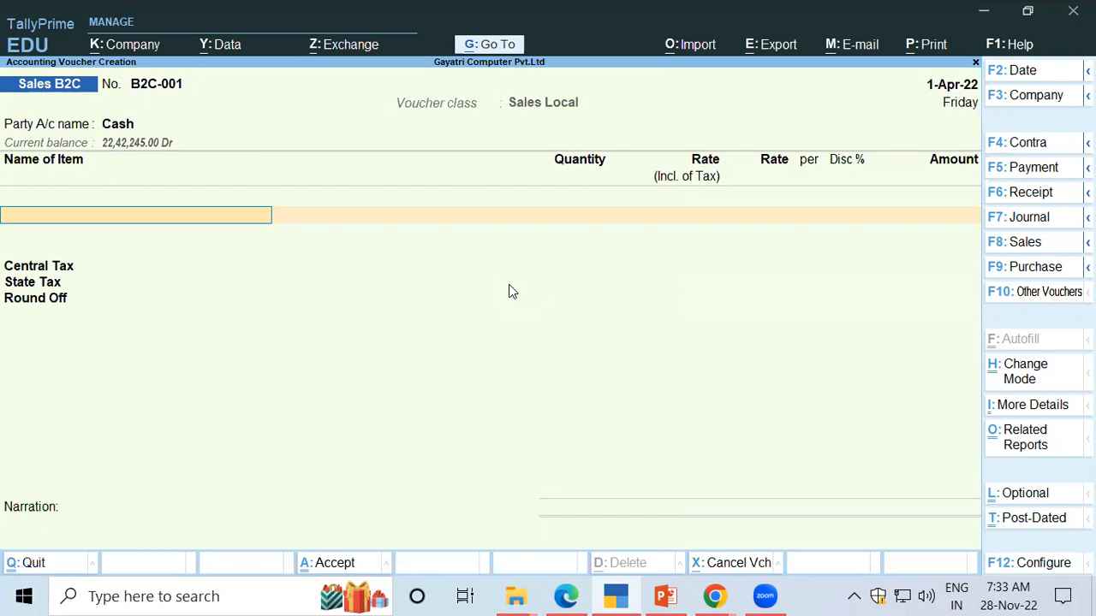
Step: Check the cash sale details in the PDF notes and add Samsung Galaxy Note 10 Plus as the voucher's item
{"action": "key", "text": "alt+Tab"}
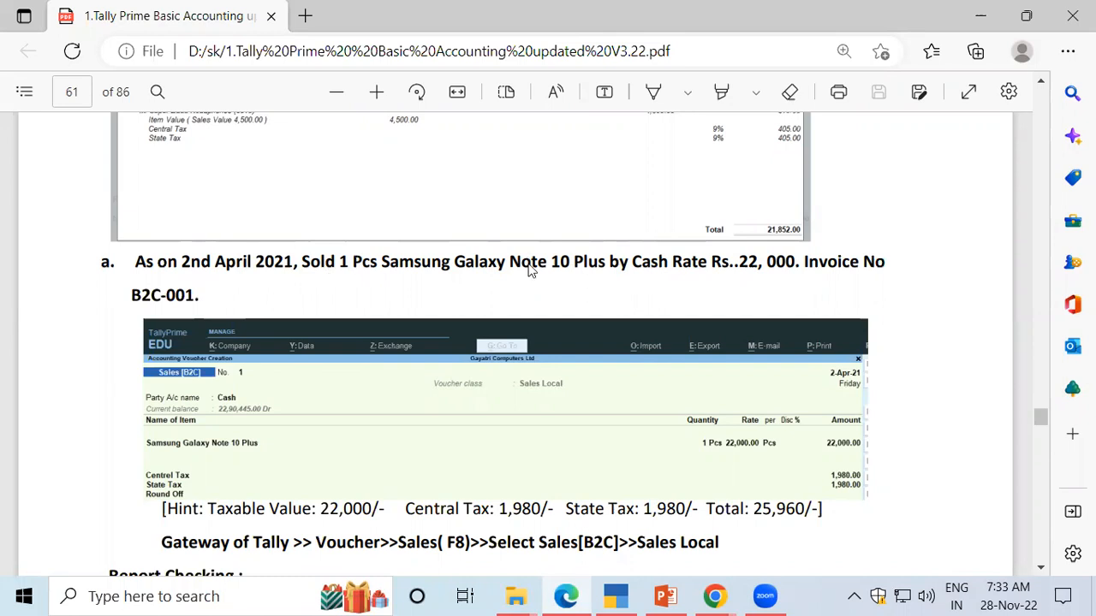
{"action": "key", "text": "alt+Tab"}
{"action": "type", "text": "Sa"}
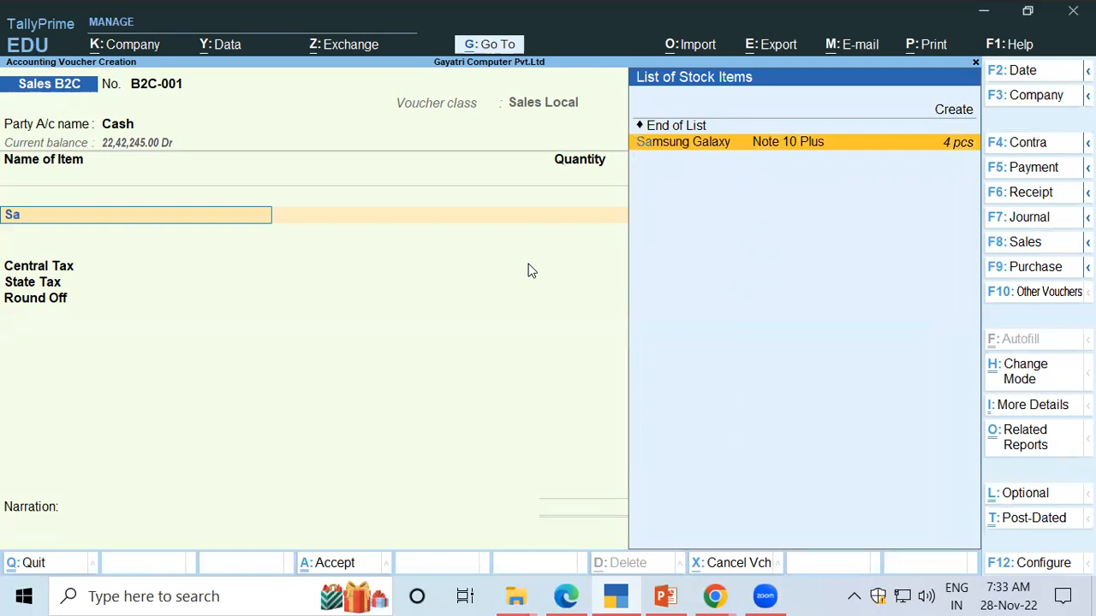
{"action": "key", "text": "Return"}
{"action": "key", "text": "Return"}
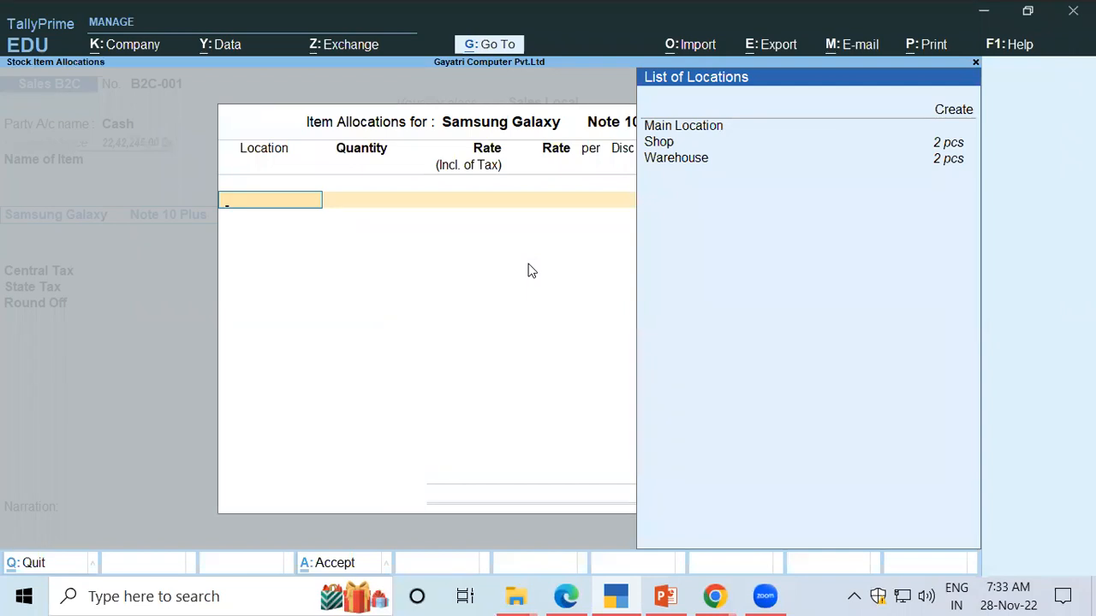
Step: Allocate 1 pcs of the item from the Shop location at a rate of 22,000 and accept the allocation
{"action": "key", "text": "Down"}
{"action": "key", "text": "Down"}
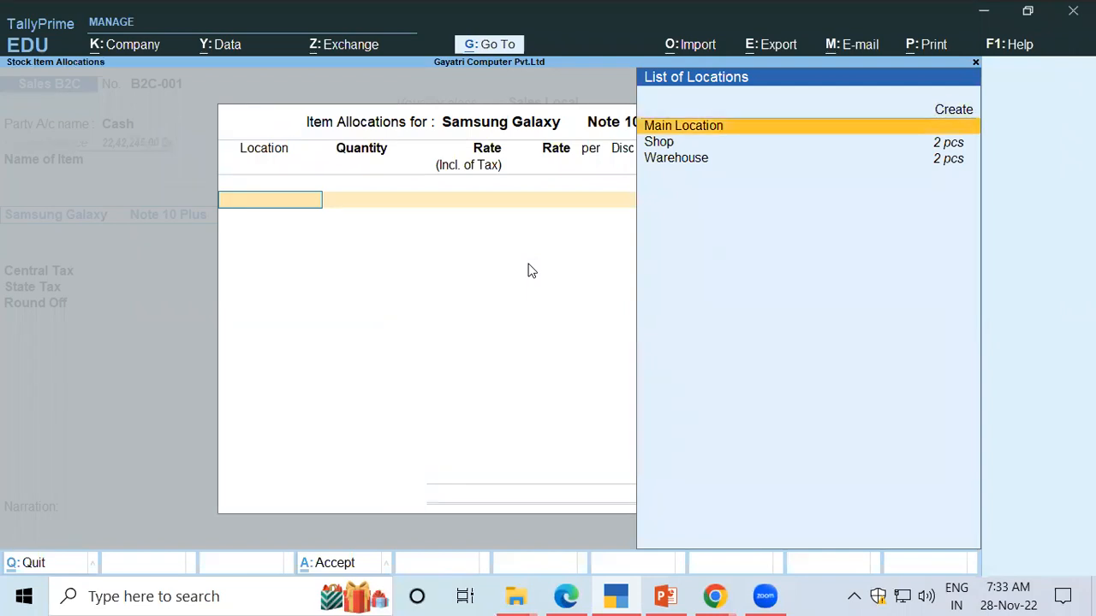
{"action": "key", "text": "Return"}
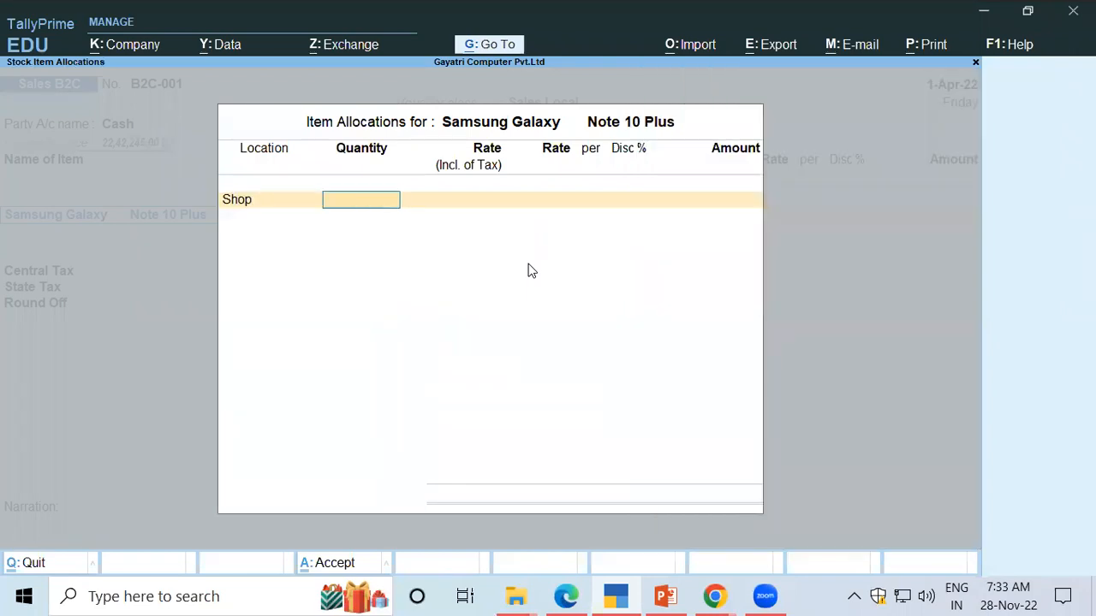
{"action": "type", "text": "1"}
{"action": "key", "text": "Return"}
{"action": "key", "text": "Return"}
{"action": "type", "text": "22000"}
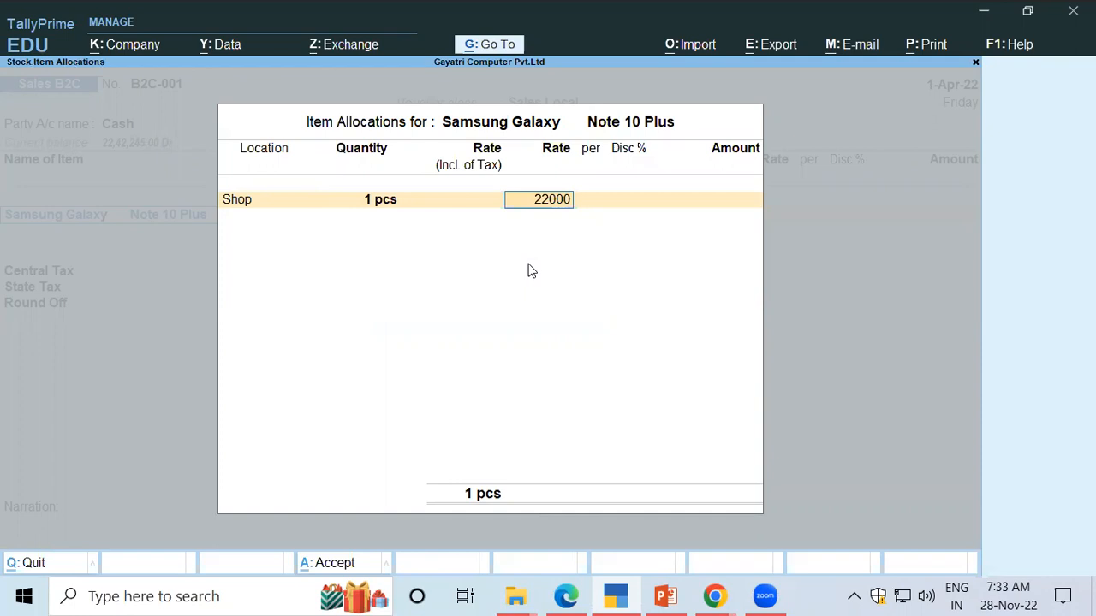
{"action": "key", "text": "Return"}
{"action": "key", "text": "Return"}
{"action": "key", "text": "Return"}
{"action": "key", "text": "Return"}
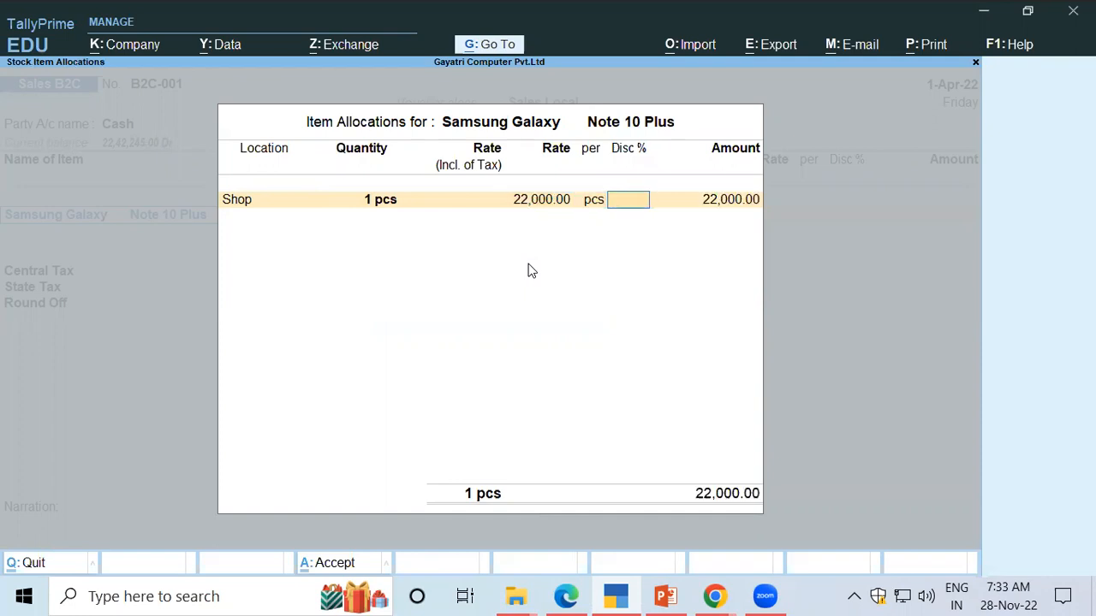
{"action": "key", "text": "Return"}
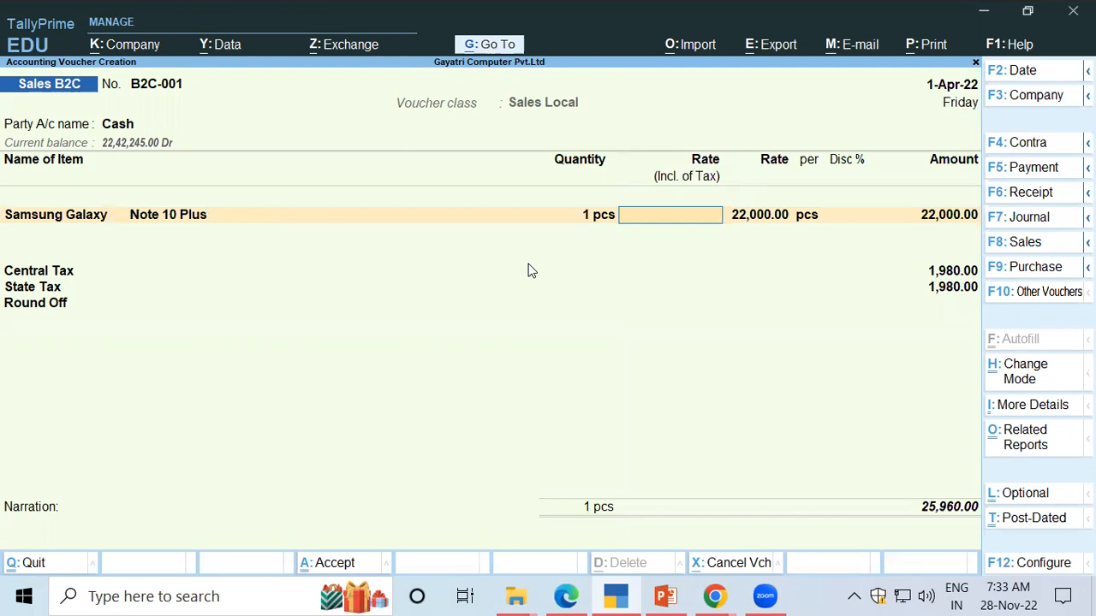
Step: Check the detailed GST tax analysis of sales voucher B2C-001 and save the voucher
{"action": "key", "text": "alt"}
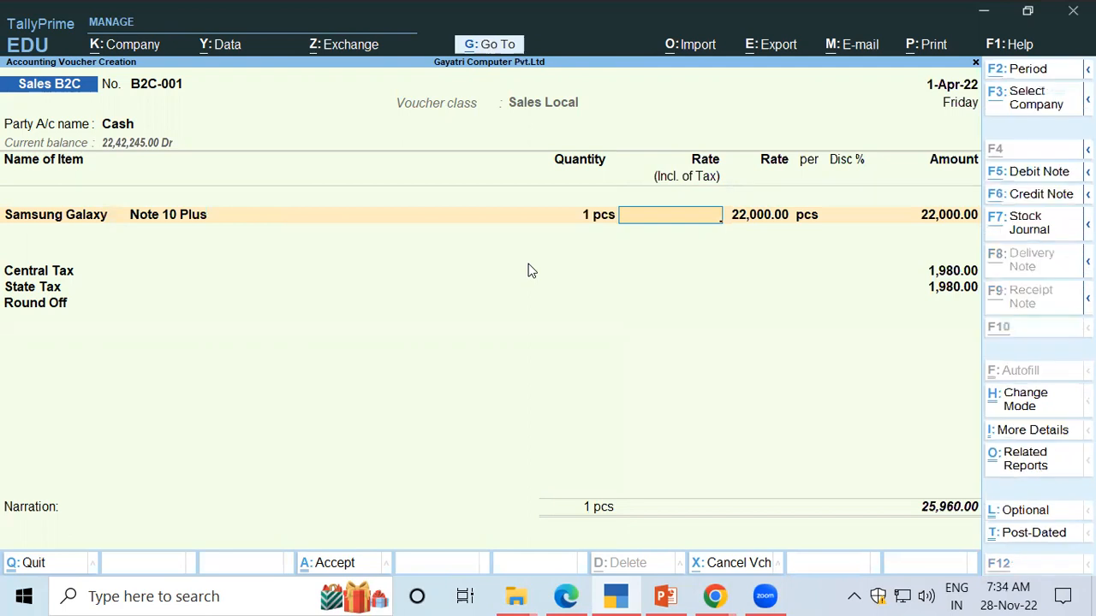
{"action": "key", "text": "alt+a"}
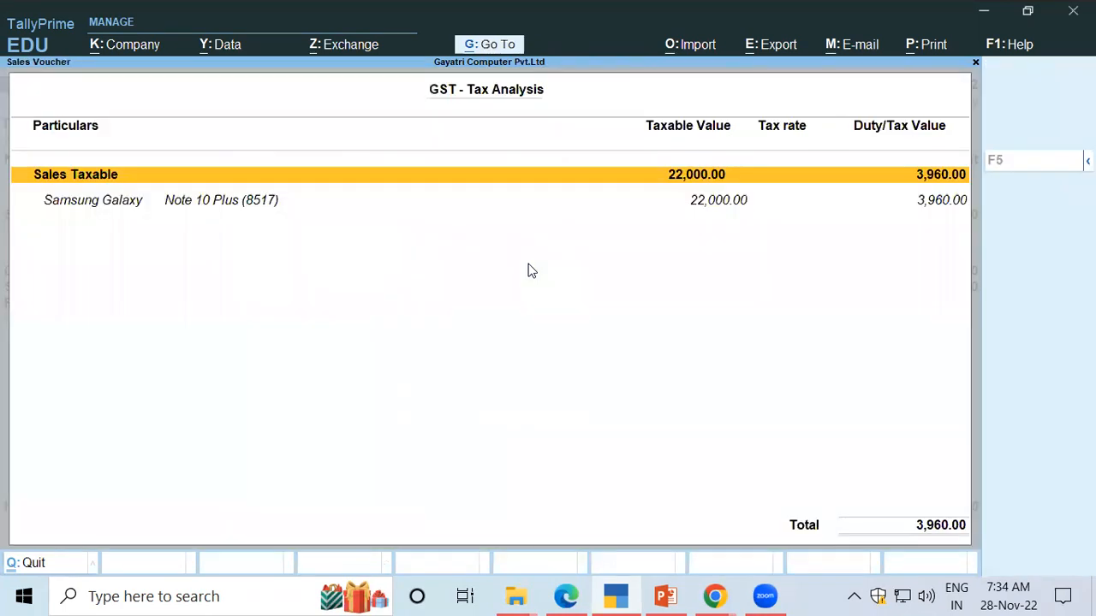
{"action": "key", "text": "alt+F5"}
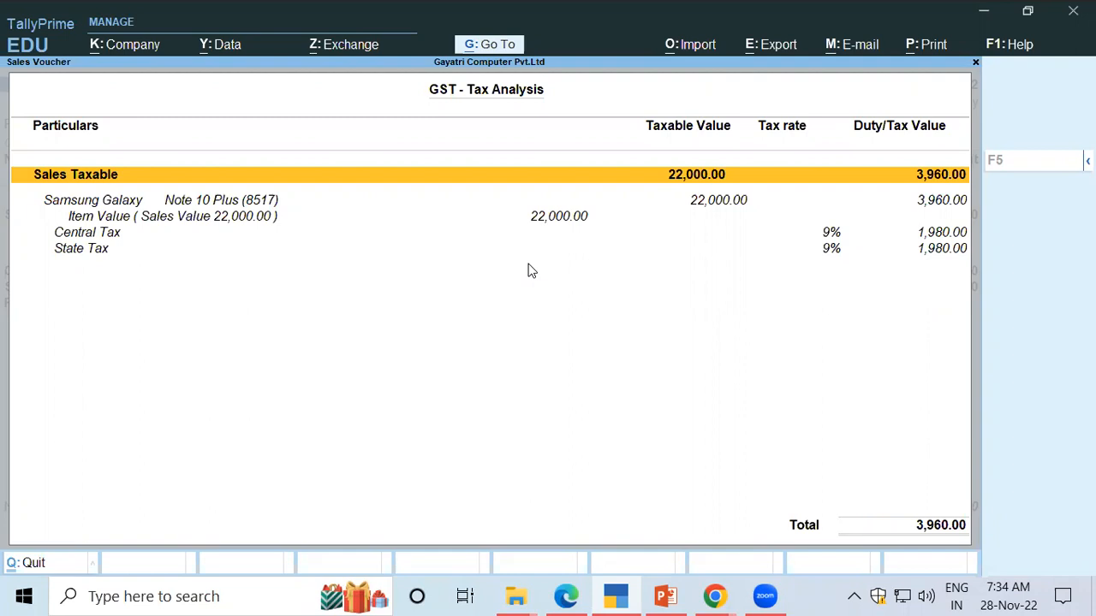
{"action": "key", "text": "Escape"}
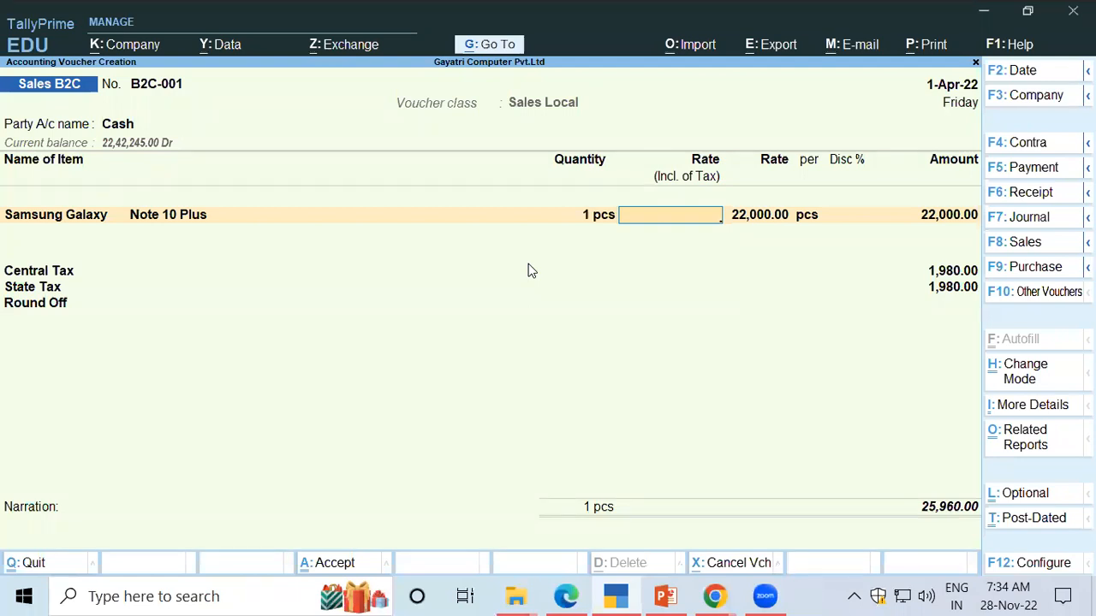
{"action": "key", "text": "ctrl+a"}
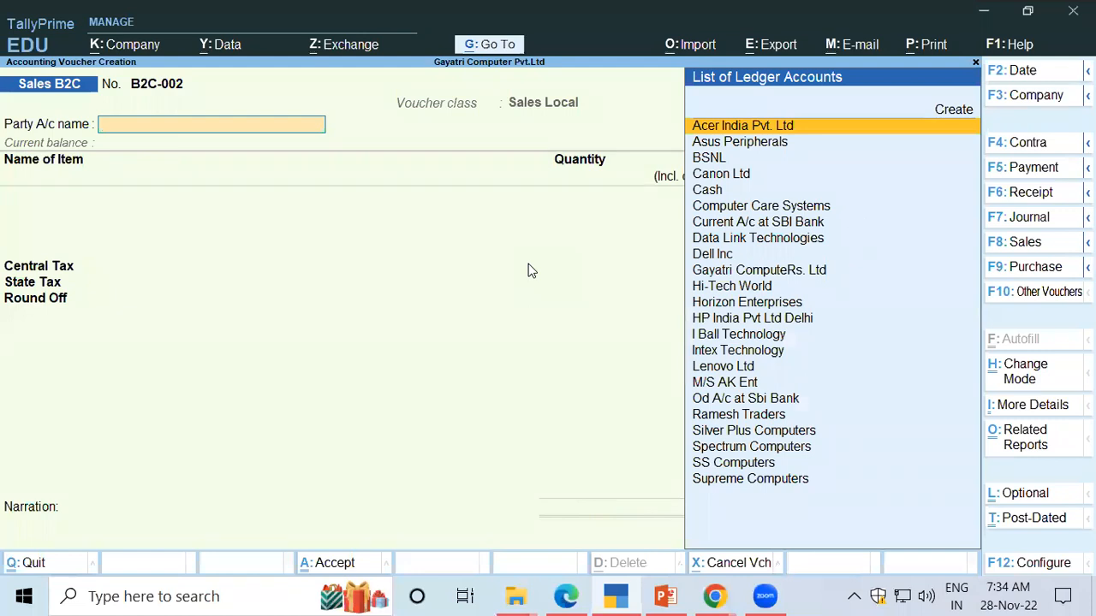
Step: Switch to the PDF notes in Edge and read the Report Checking section on GSTR1
{"action": "left_click", "coordinate": [572, 597]}
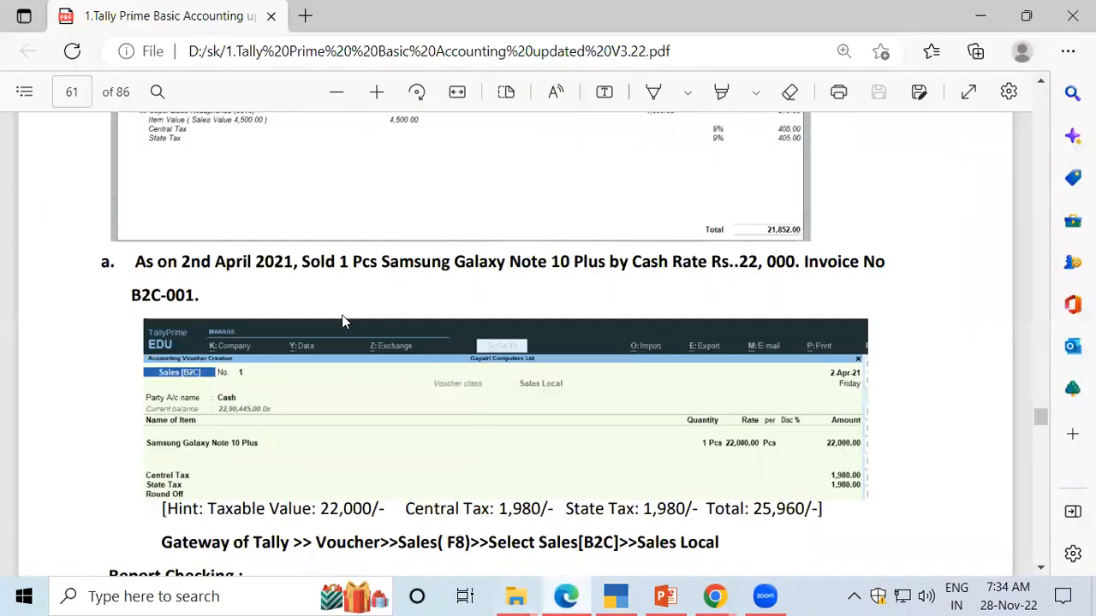
{"action": "scroll", "coordinate": [273, 319], "scroll_direction": "down", "scroll_amount": 5}
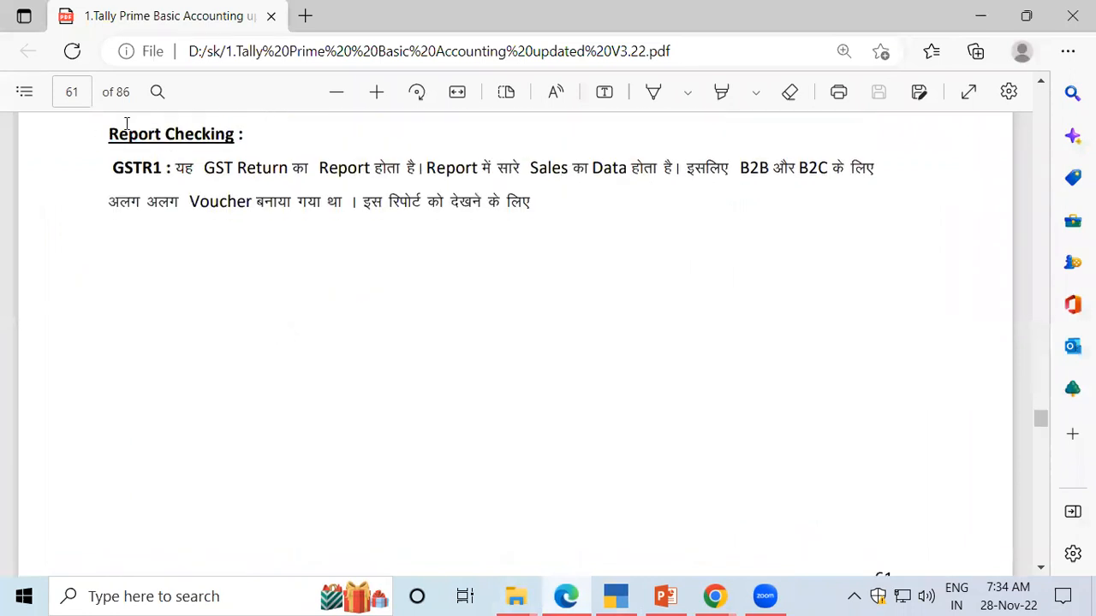
{"action": "left_click_drag", "start_coordinate": [107, 135], "coordinate": [246, 138]}
{"action": "left_click", "coordinate": [247, 140]}
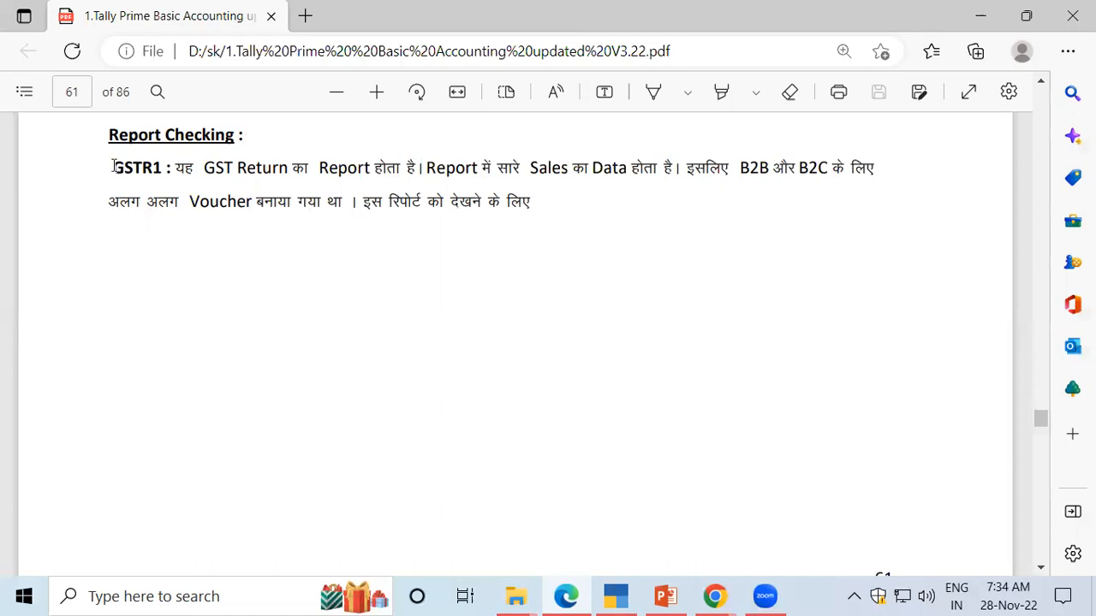
{"action": "left_click_drag", "start_coordinate": [113, 169], "coordinate": [159, 174]}
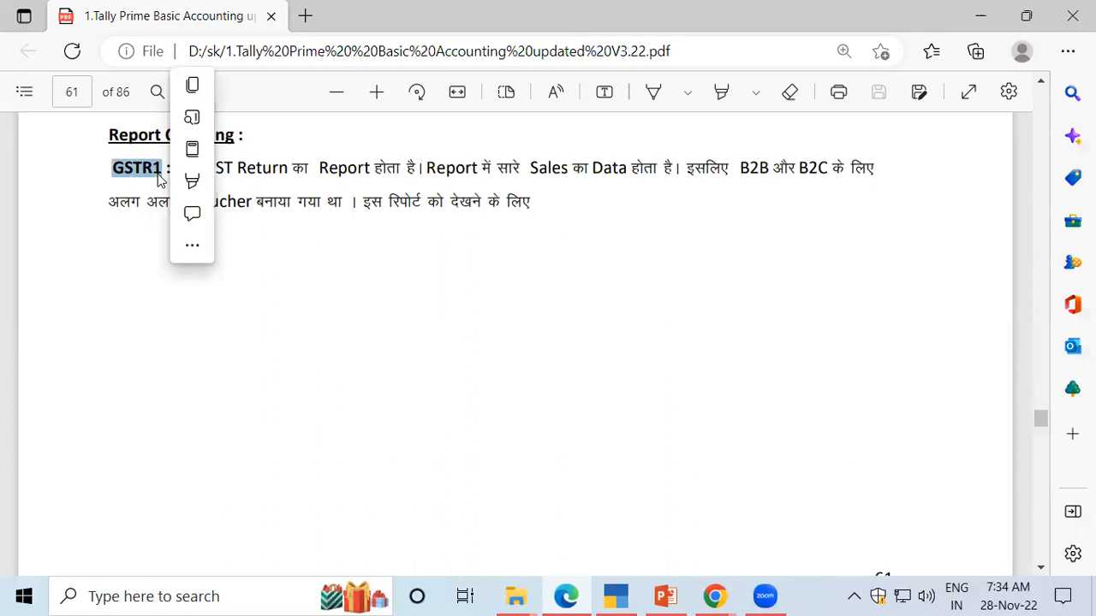
{"action": "left_click", "coordinate": [158, 175]}
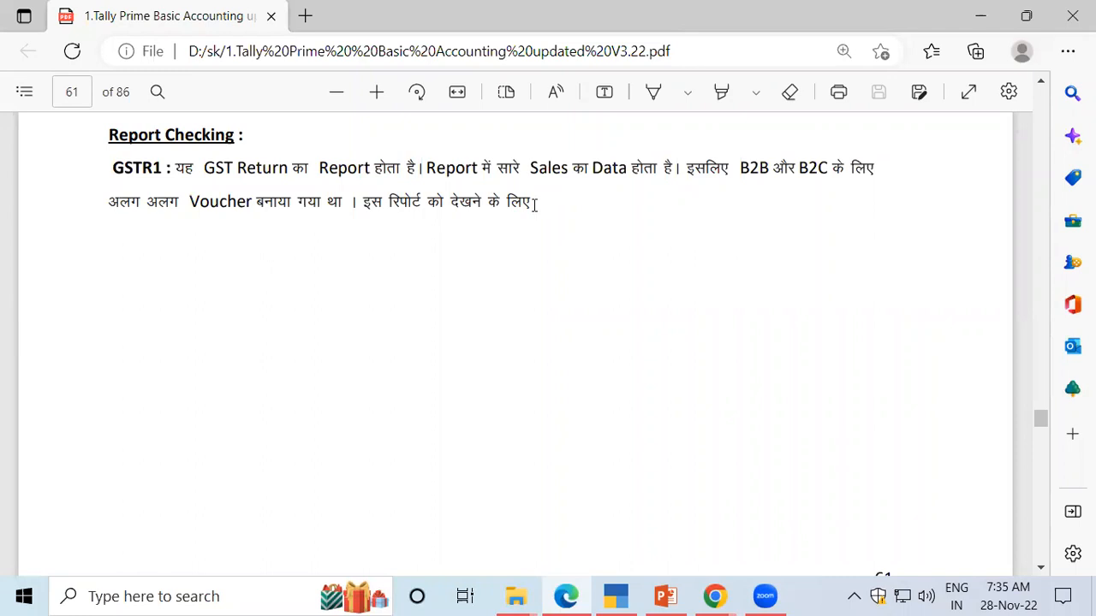
{"action": "left_click_drag", "start_coordinate": [531, 168], "coordinate": [573, 182]}
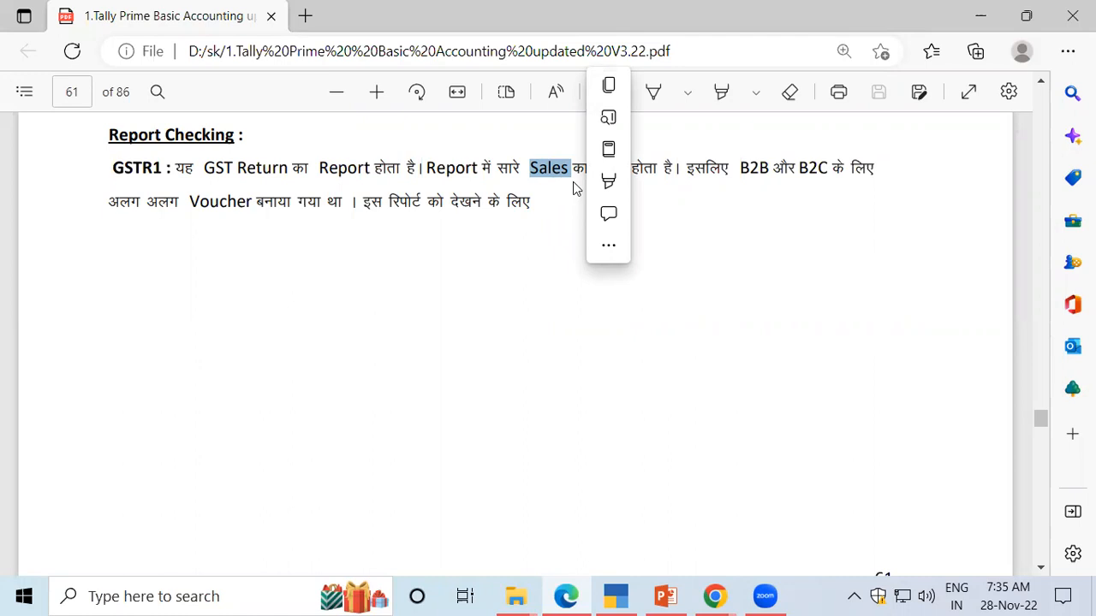
{"action": "left_click", "coordinate": [565, 181]}
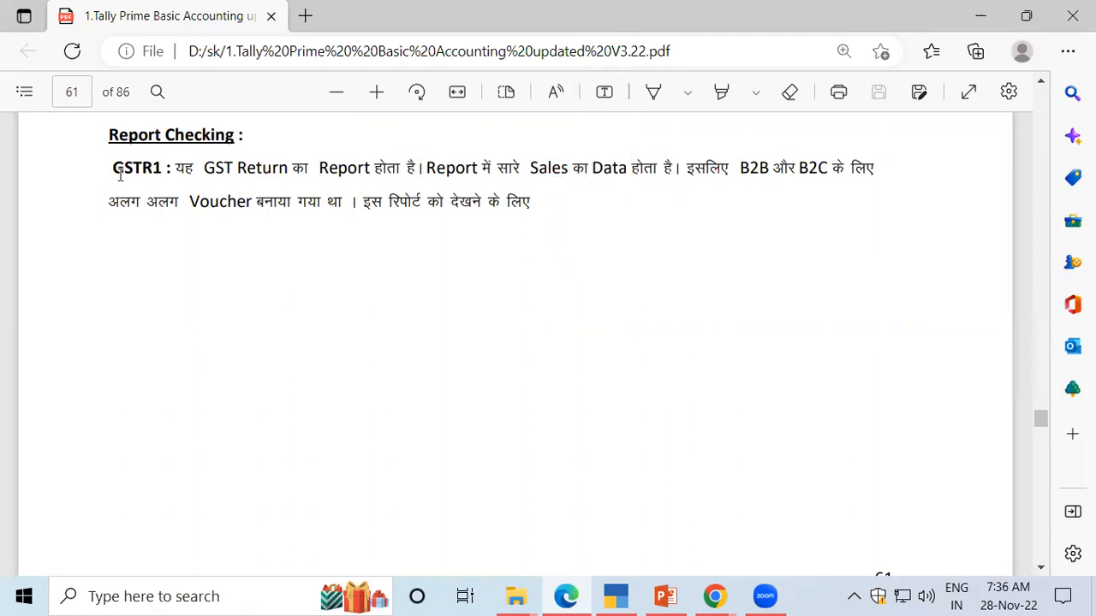
{"action": "left_click_drag", "start_coordinate": [114, 169], "coordinate": [170, 169]}
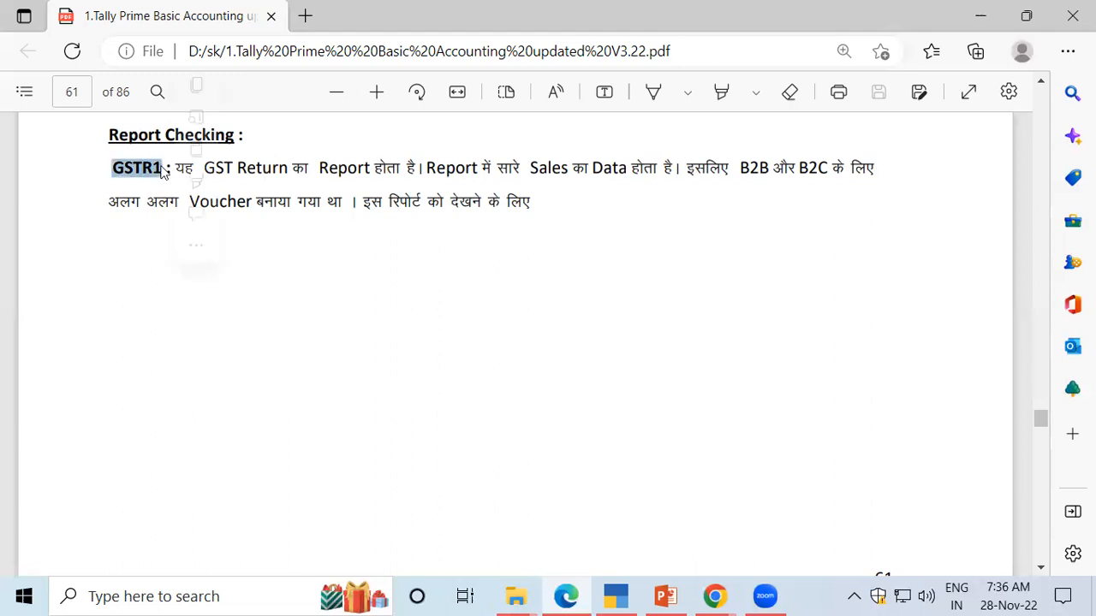
{"action": "left_click", "coordinate": [169, 169]}
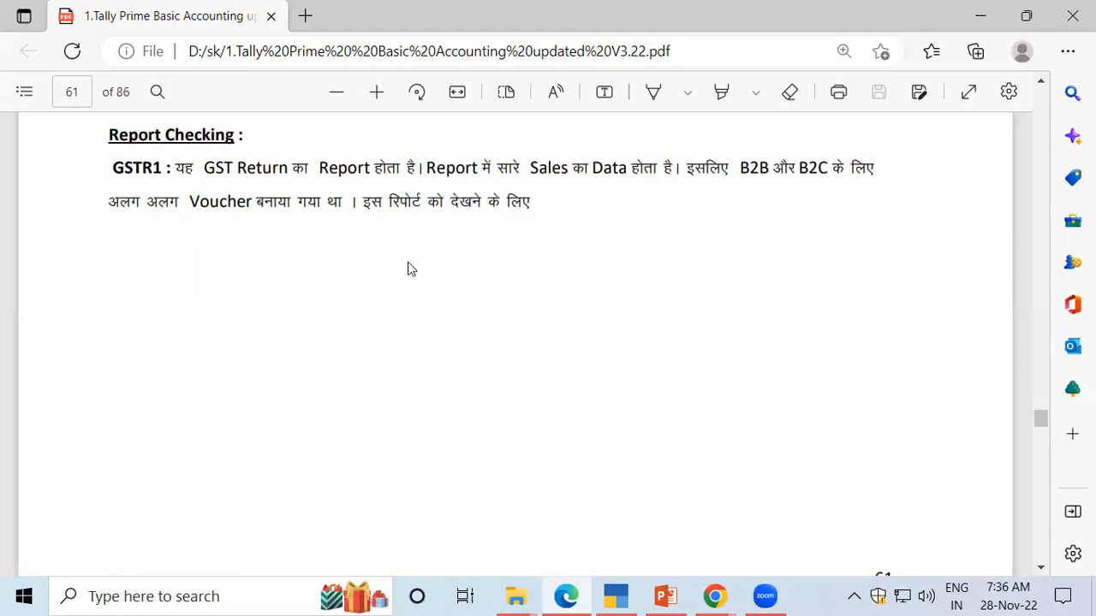
Step: Examine the GSTR1 configuration and sample report on page 62 of the PDF notes
{"action": "scroll", "coordinate": [279, 270], "scroll_direction": "down", "scroll_amount": 10}
{"action": "scroll", "coordinate": [302, 241], "scroll_direction": "up", "scroll_amount": 5}
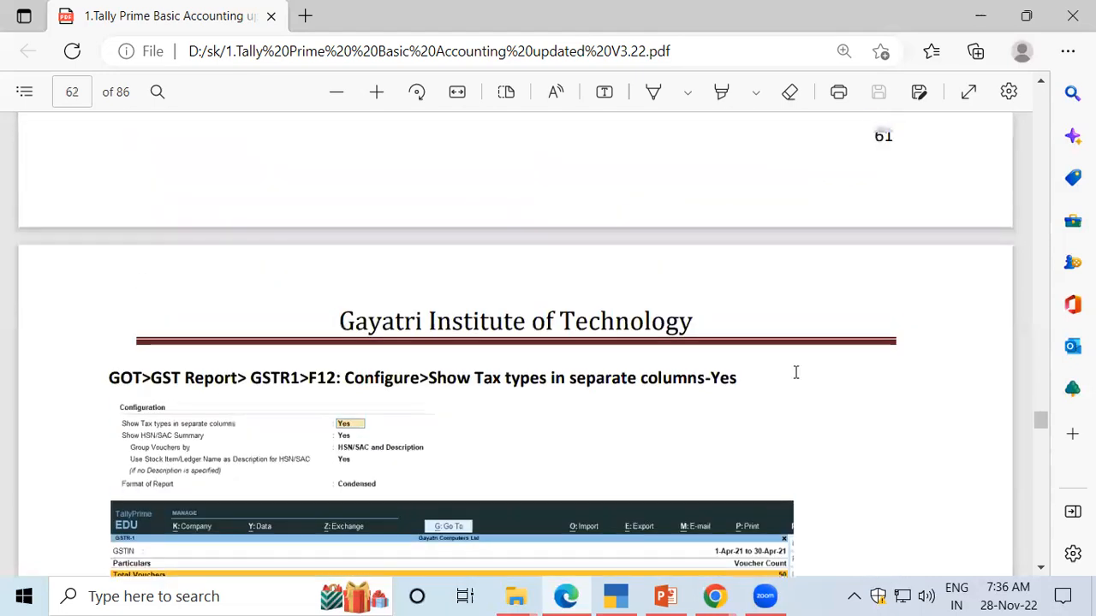
{"action": "left_click", "coordinate": [1042, 570]}
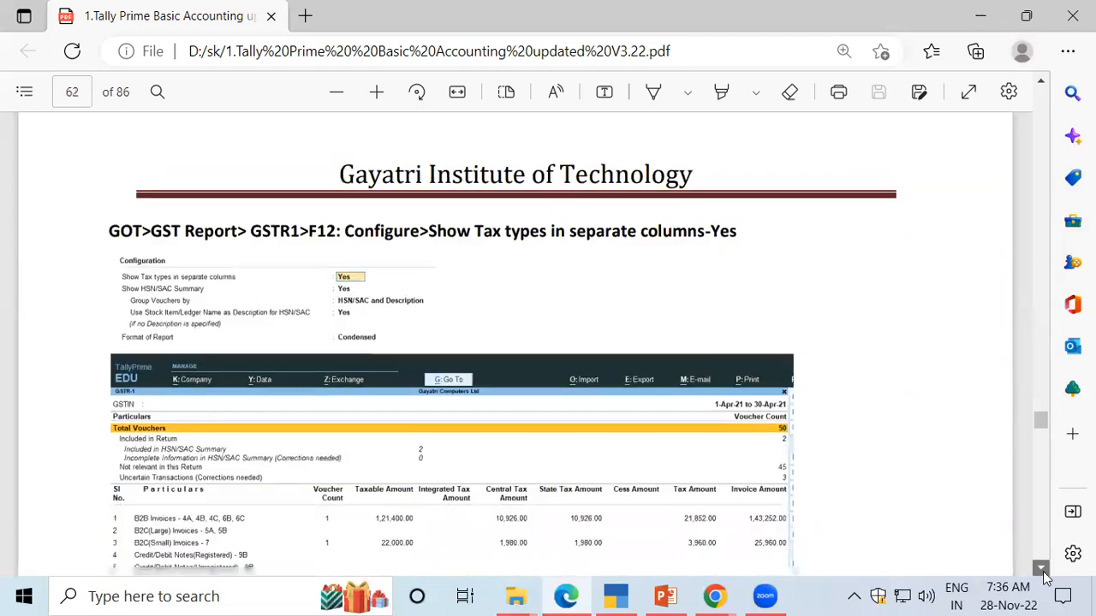
{"action": "left_click", "coordinate": [1041, 82]}
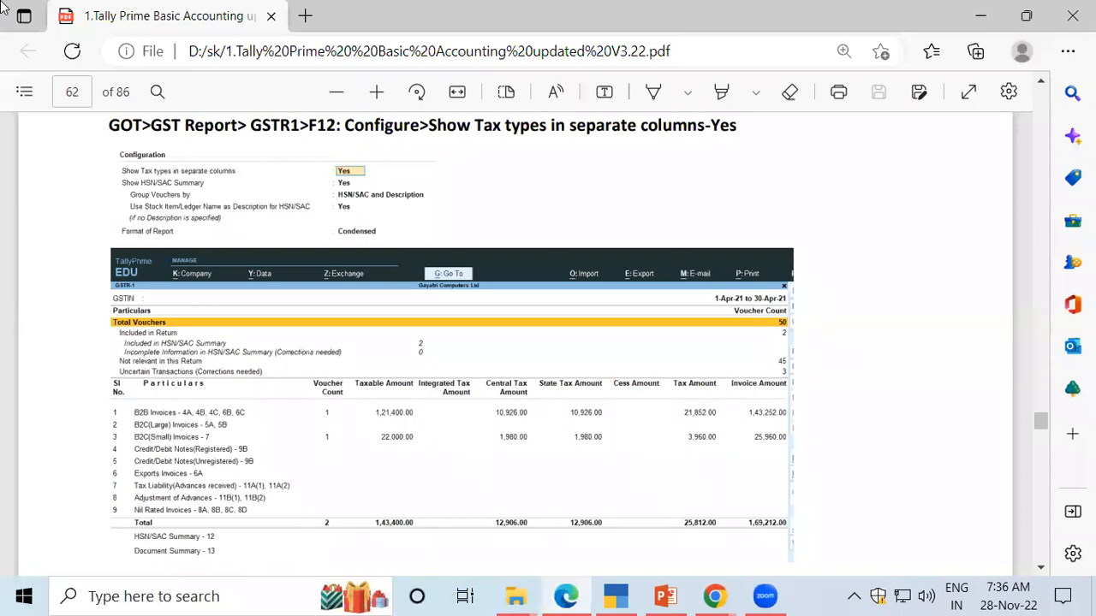
Step: Switch to TallyPrime, leave the blank sales voucher and open Display More Reports from the Gateway of Tally
{"action": "left_click", "coordinate": [616, 597]}
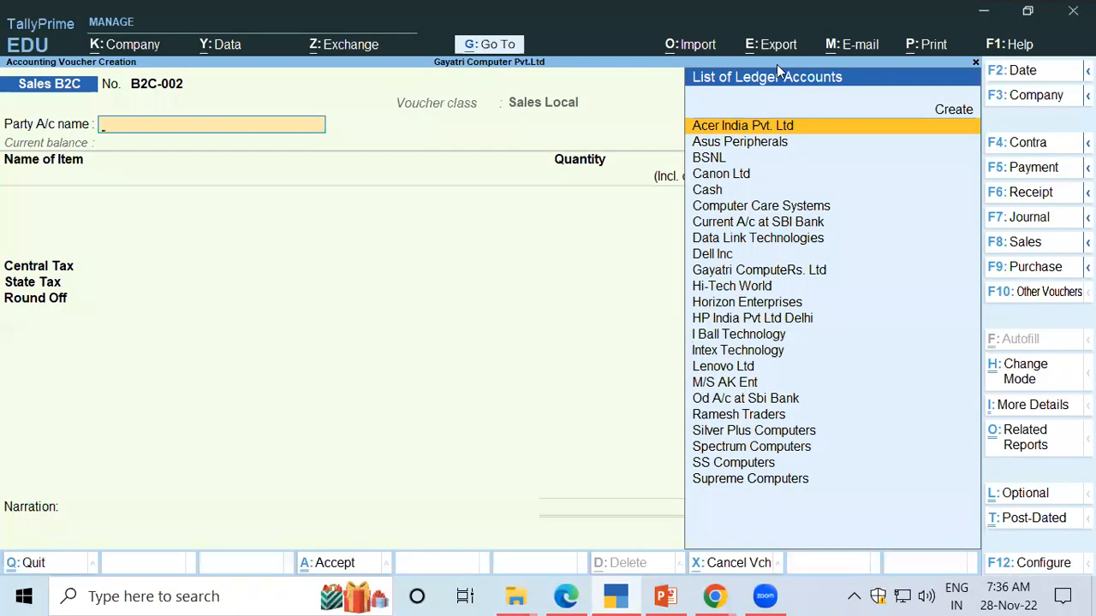
{"action": "key", "text": "Escape"}
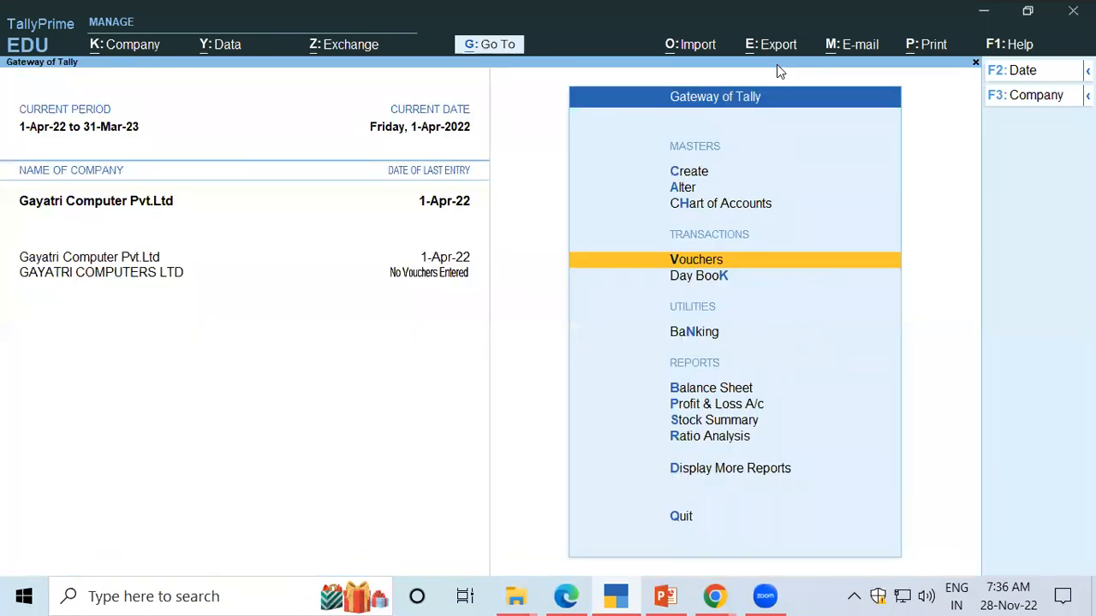
{"action": "key", "text": "Down"}
{"action": "key", "text": "Down"}
{"action": "key", "text": "Down"}
{"action": "key", "text": "Down"}
{"action": "key", "text": "Down"}
{"action": "key", "text": "Down"}
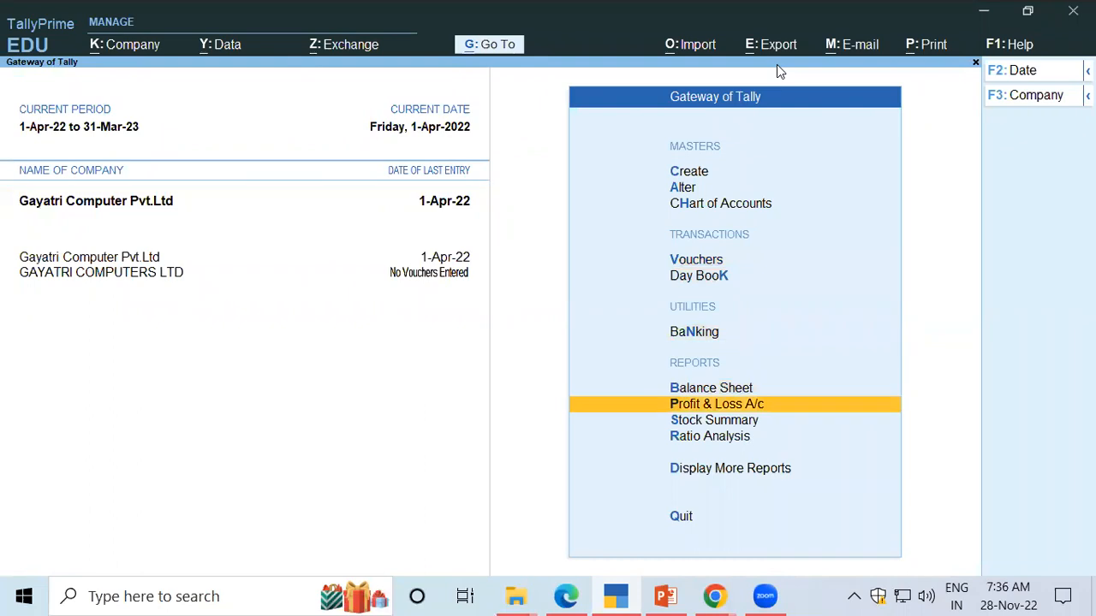
{"action": "key", "text": "Down"}
{"action": "key", "text": "Return"}
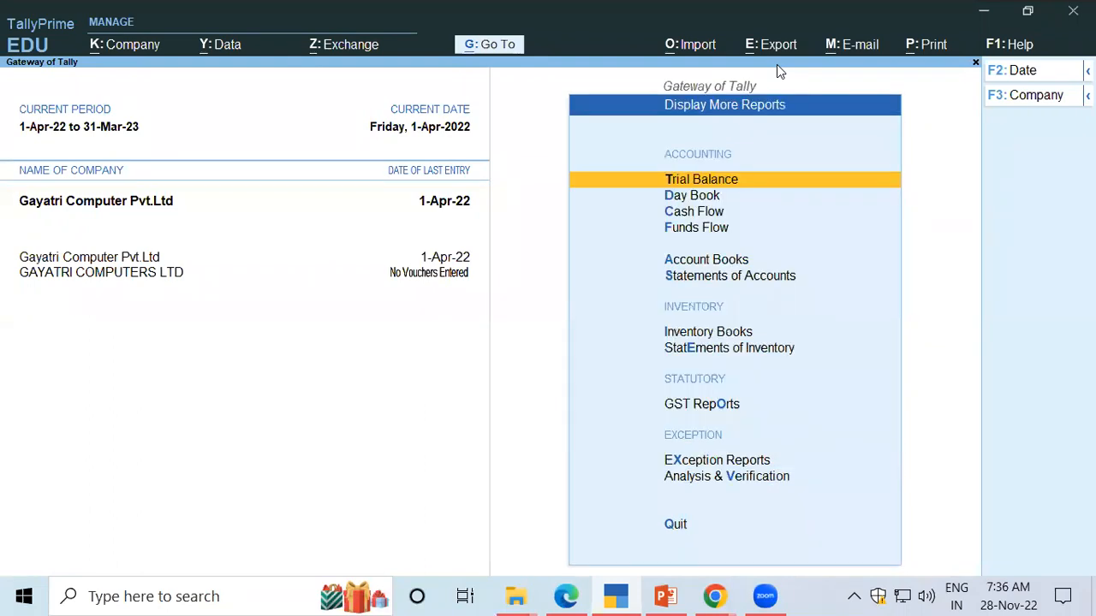
Step: Open the GSTR-1 report from the GST Reports
{"action": "key", "text": "Down"}
{"action": "key", "text": "Down"}
{"action": "key", "text": "Down"}
{"action": "key", "text": "Down"}
{"action": "key", "text": "Down"}
{"action": "key", "text": "Down"}
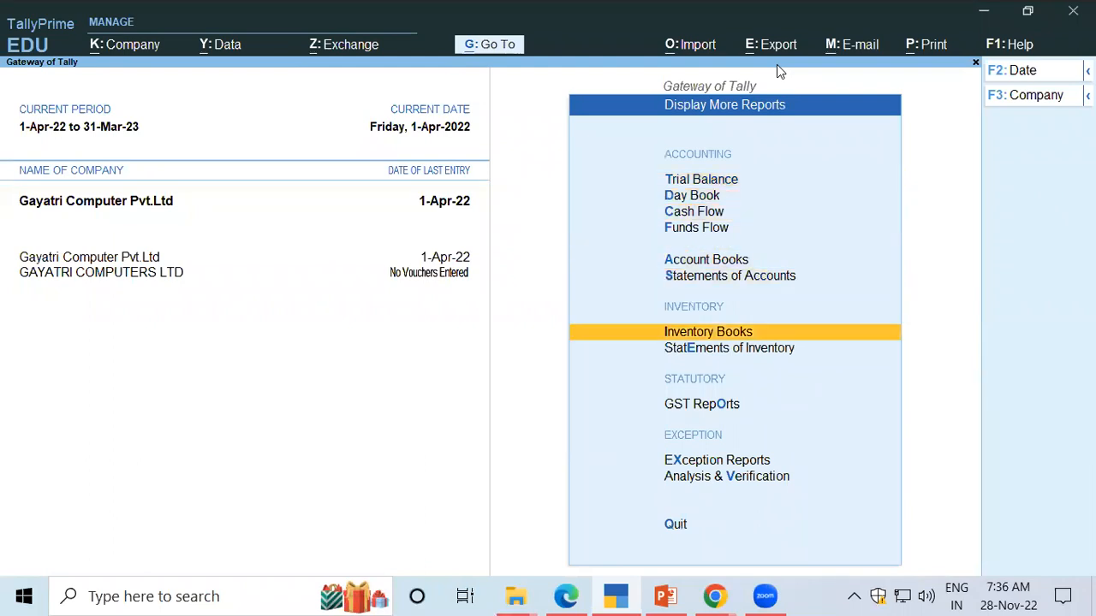
{"action": "key", "text": "Return"}
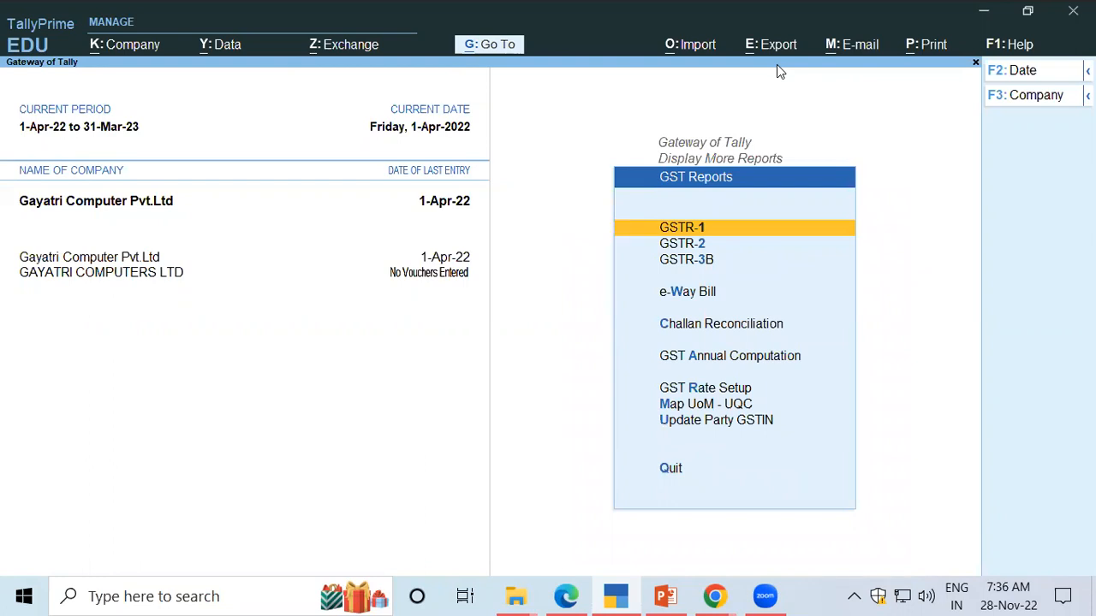
{"action": "key", "text": "Return"}
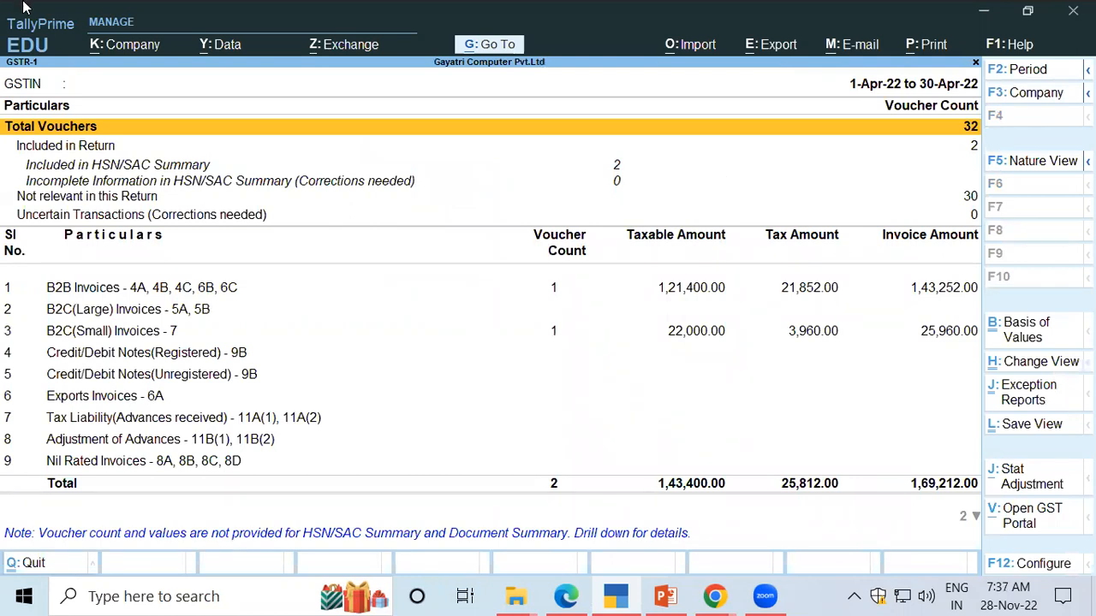
Step: Examine the B2B Invoices and B2C(Small) Invoices rows in the GSTR-1 report
{"action": "left_click", "coordinate": [43, 292]}
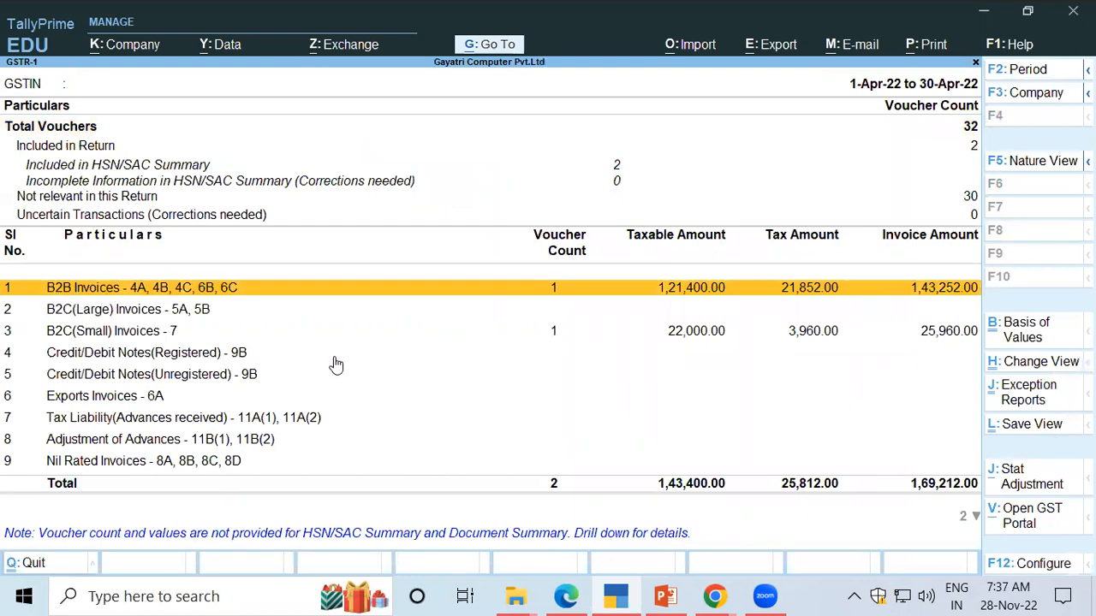
{"action": "left_click", "coordinate": [69, 337]}
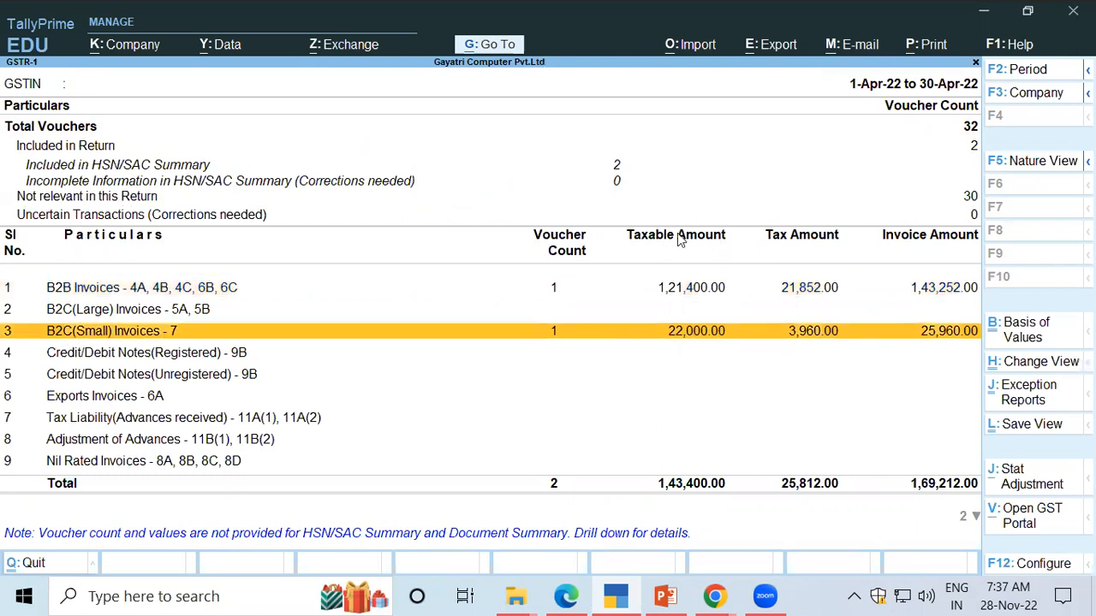
{"action": "left_click", "coordinate": [77, 291]}
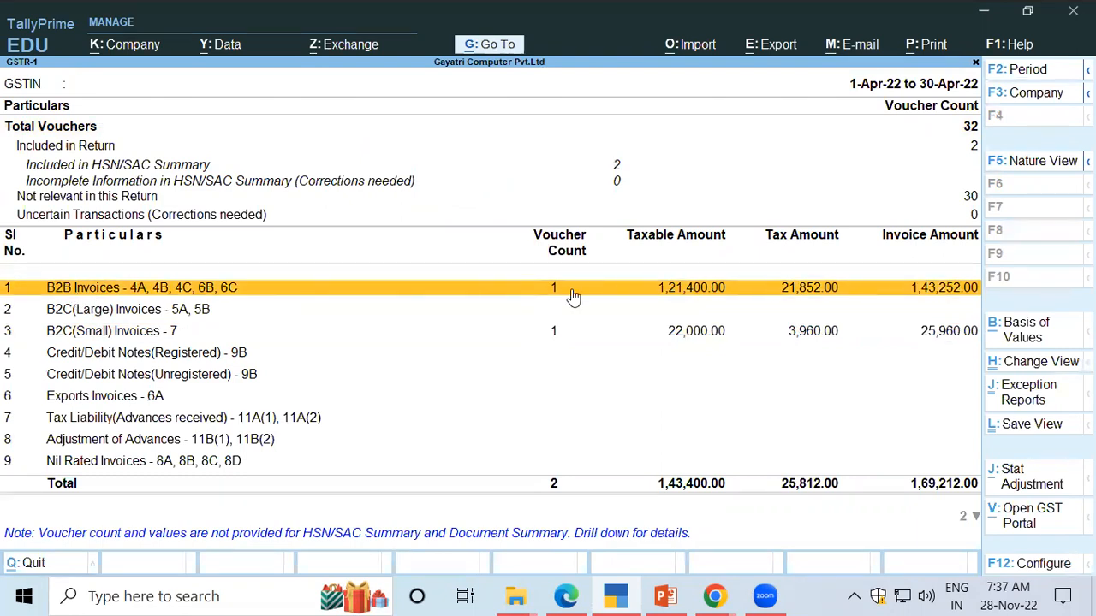
Step: Compare the B2C(Small) and B2B Invoices rows in the GSTR-1 report and return to the Gateway of Tally
{"action": "left_click", "coordinate": [76, 336]}
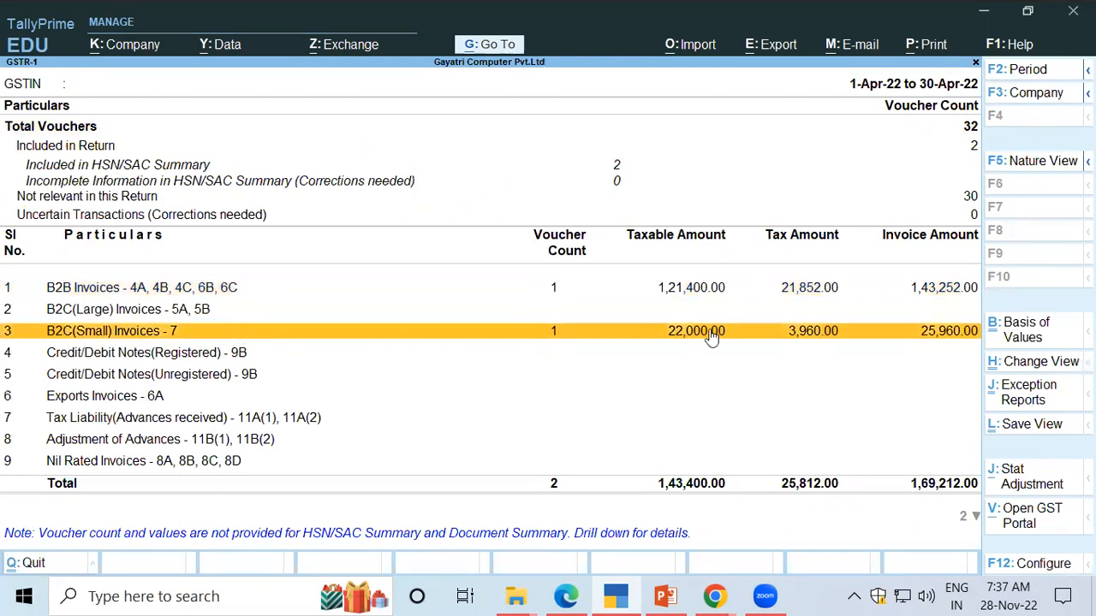
{"action": "left_click", "coordinate": [565, 294]}
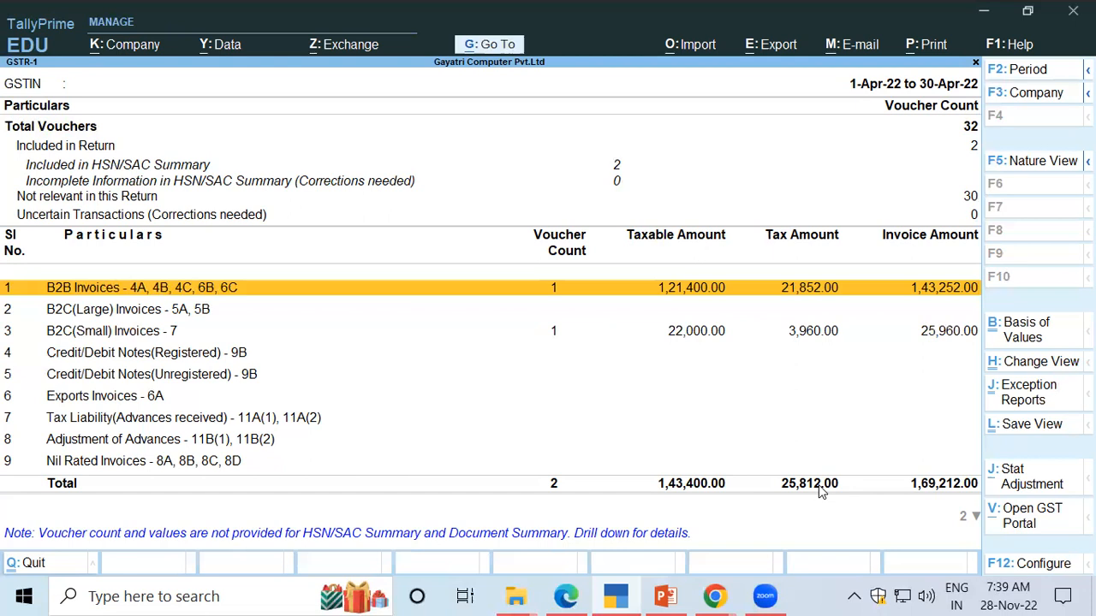
{"action": "key", "text": "Escape"}
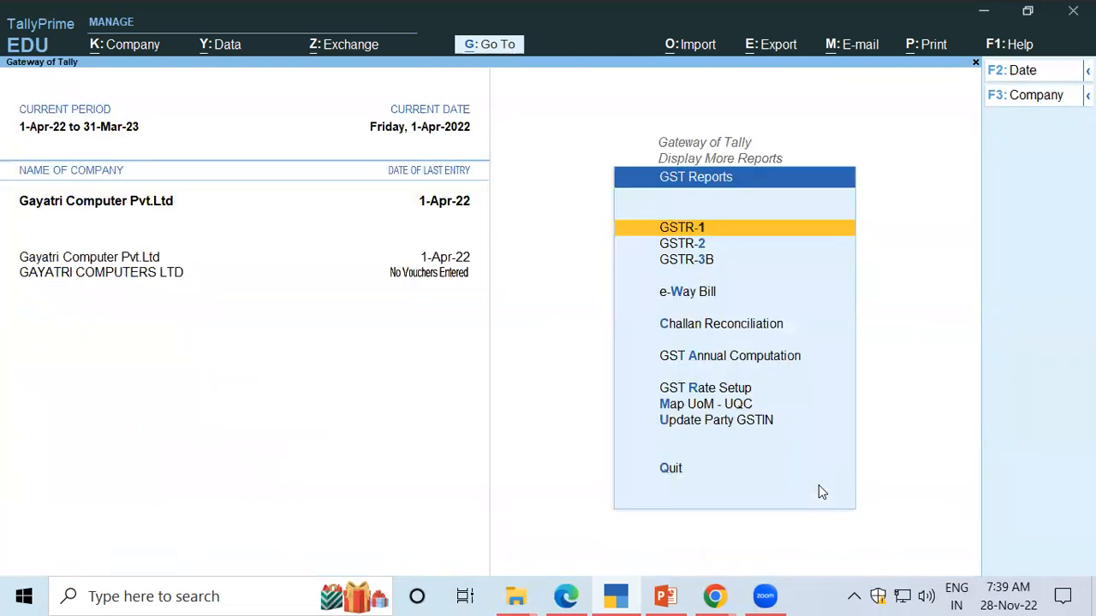
{"action": "key", "text": "Escape"}
{"action": "key", "text": "Escape"}
{"action": "key", "text": "Escape"}
{"action": "key", "text": "Escape"}
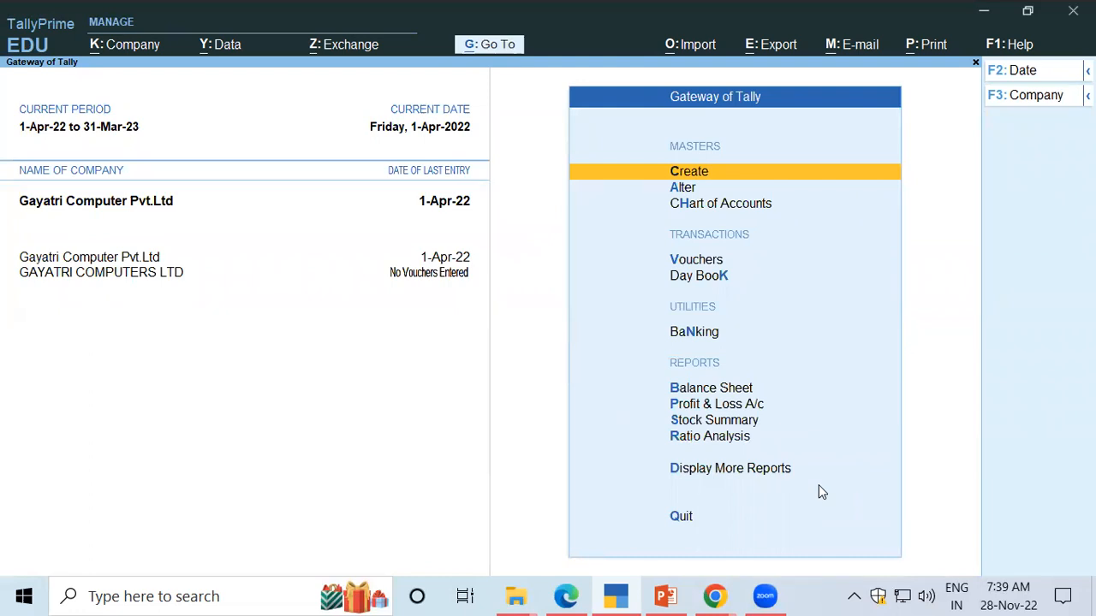
Step: Open Display More Reports from the Gateway of Tally
{"action": "key", "text": "Down"}
{"action": "key", "text": "Down"}
{"action": "key", "text": "Down"}
{"action": "key", "text": "Down"}
{"action": "key", "text": "Down"}
{"action": "key", "text": "Down"}
{"action": "key", "text": "Down"}
{"action": "key", "text": "Down"}
{"action": "key", "text": "Down"}
{"action": "key", "text": "Down"}
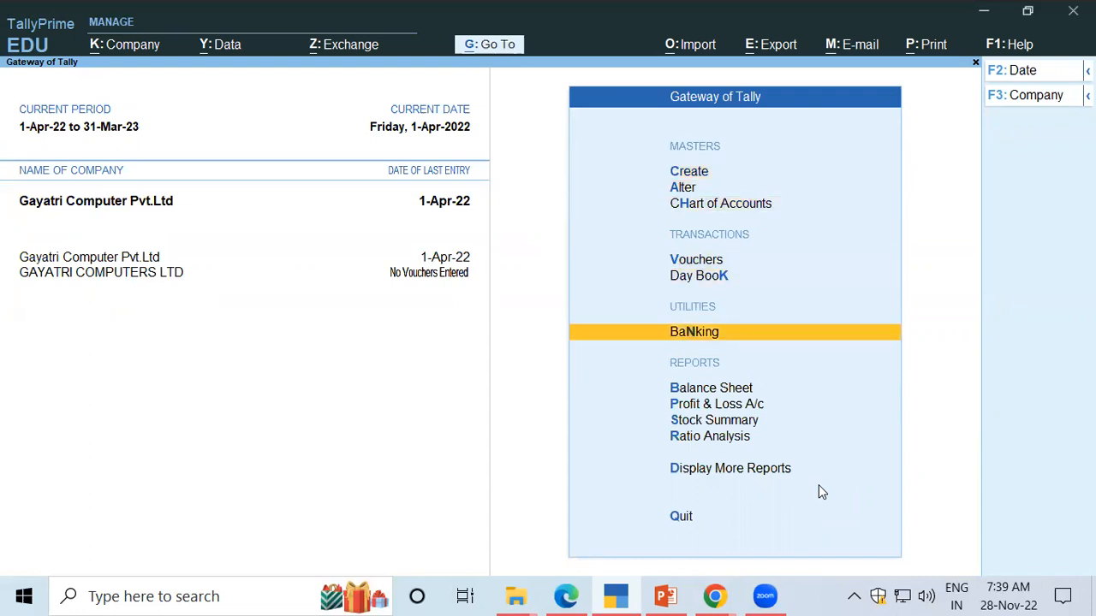
{"action": "key", "text": "Return"}
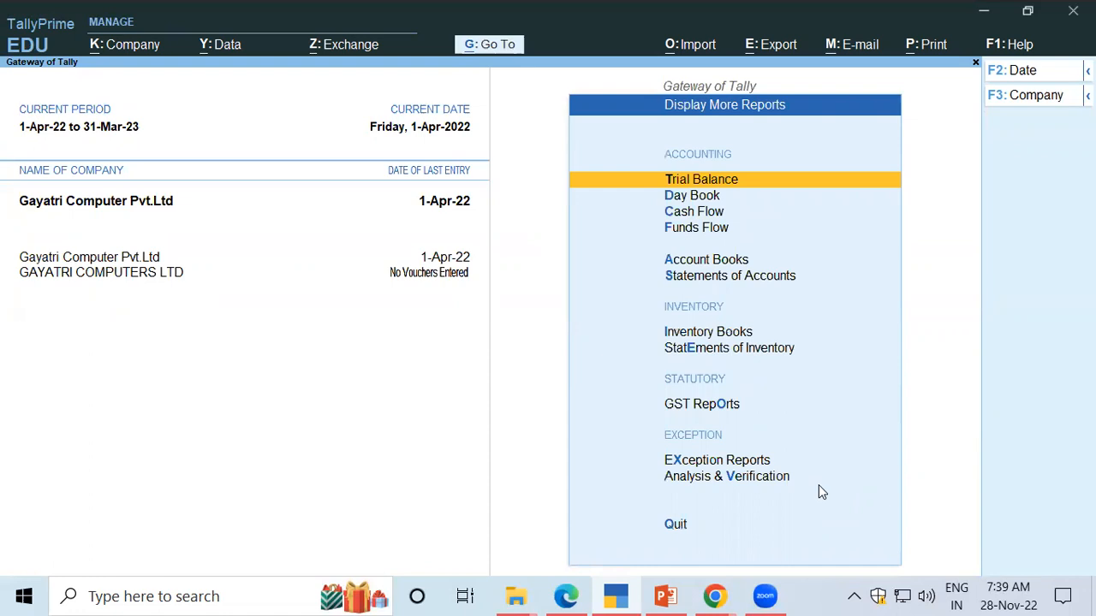
Step: Open the GSTR-1 report again through GST Reports in the statutory section
{"action": "key", "text": "Down"}
{"action": "key", "text": "Down"}
{"action": "key", "text": "Down"}
{"action": "key", "text": "Down"}
{"action": "key", "text": "Down"}
{"action": "key", "text": "Down"}
{"action": "key", "text": "Down"}
{"action": "key", "text": "Down"}
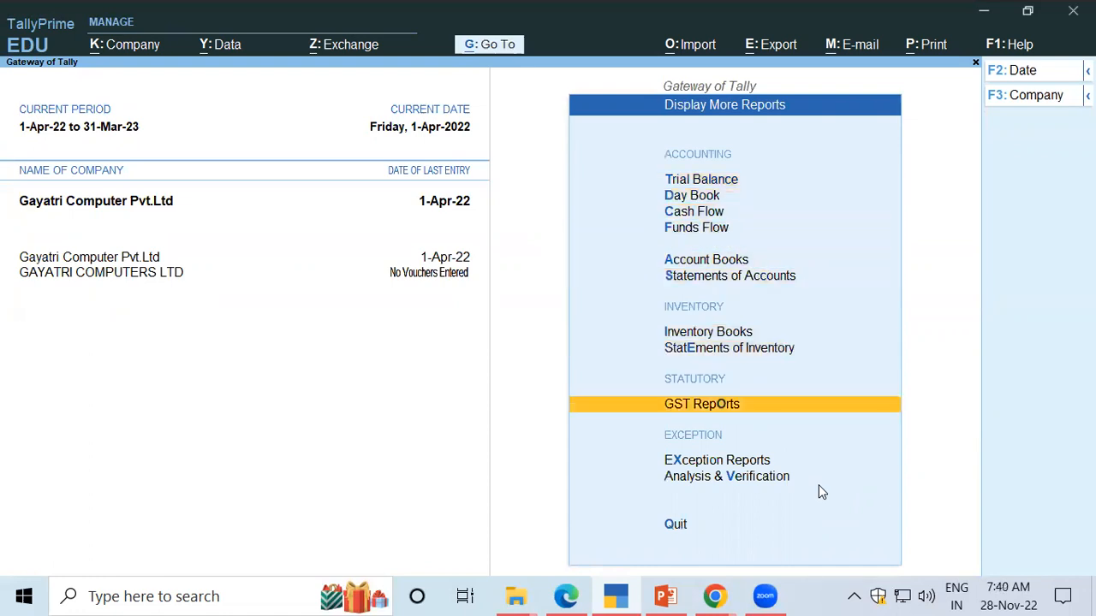
{"action": "key", "text": "Return"}
{"action": "key", "text": "Return"}
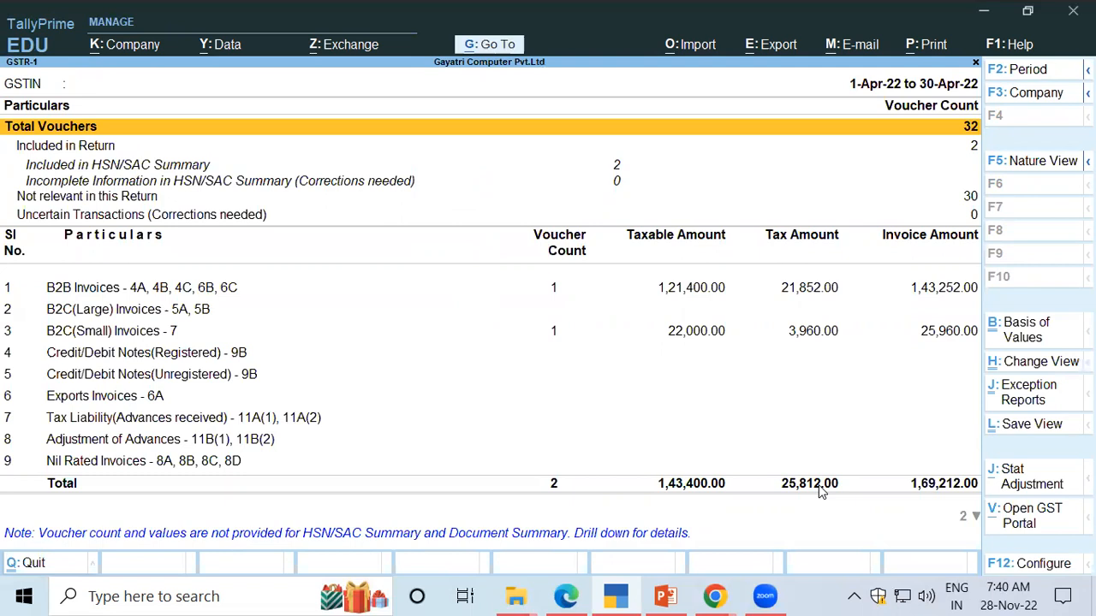
Step: Leave the GSTR-1 report for the Gateway of Tally and reopen GST Reports through Display More Reports
{"action": "key", "text": "Escape"}
{"action": "key", "text": "Escape"}
{"action": "key", "text": "Escape"}
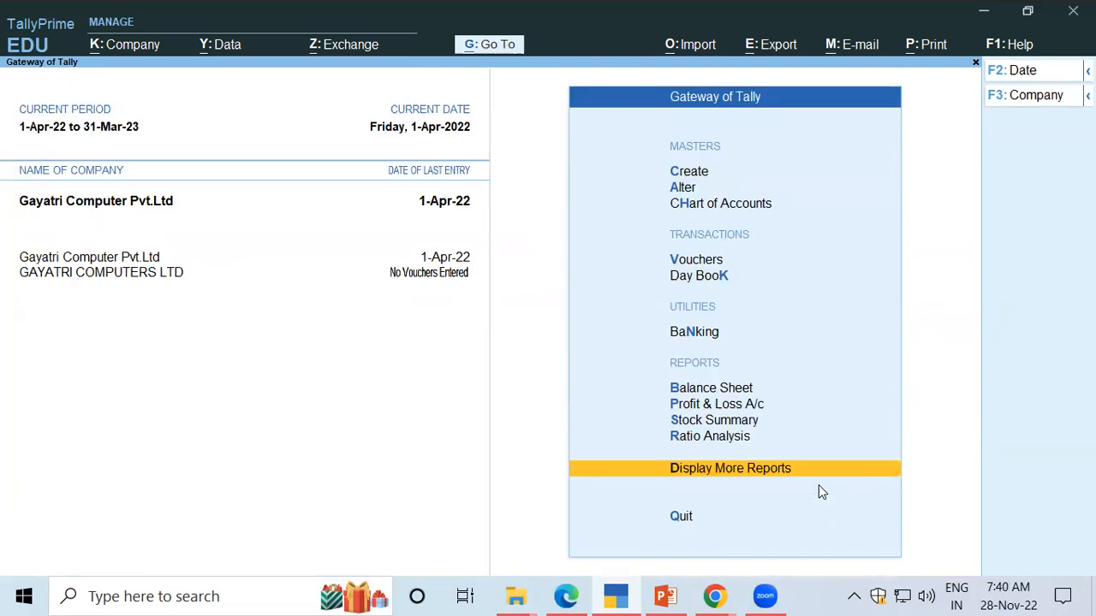
{"action": "key", "text": "Escape"}
{"action": "key", "text": "Escape"}
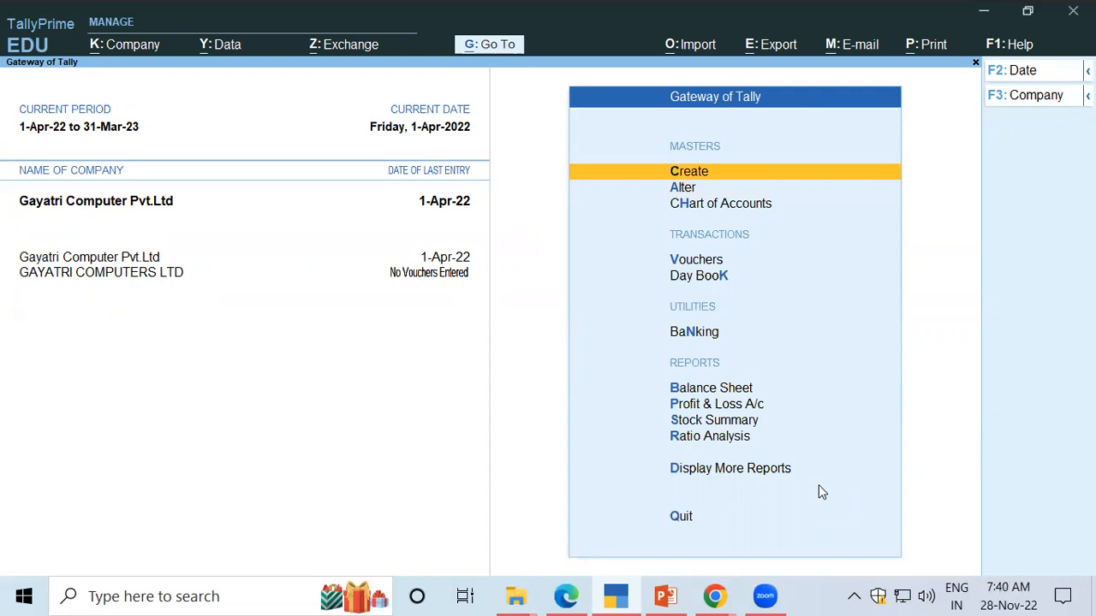
{"action": "key", "text": "d"}
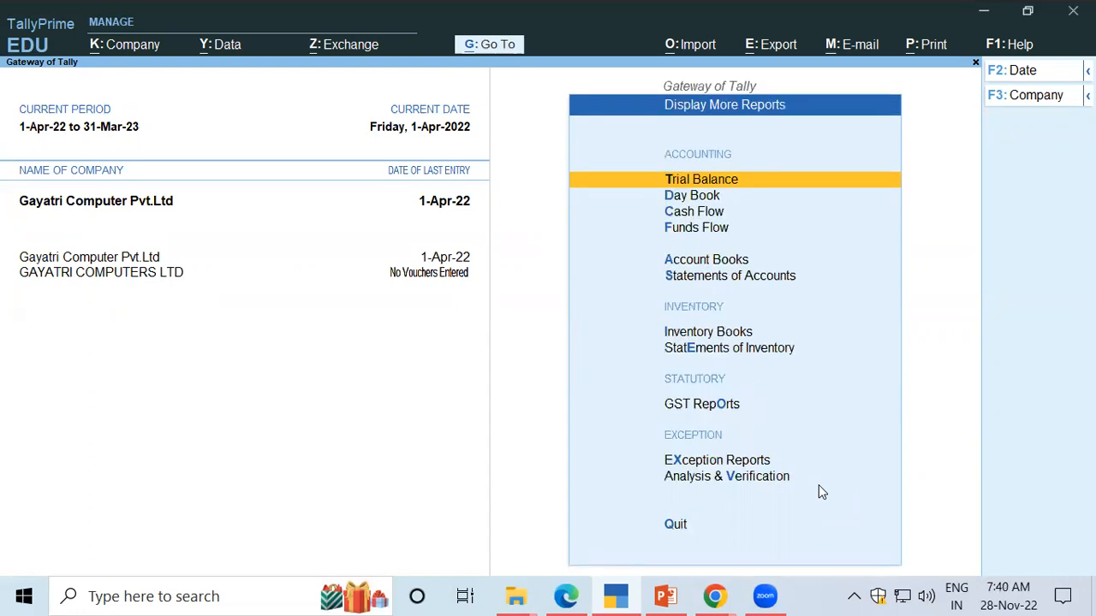
{"action": "key", "text": "o"}
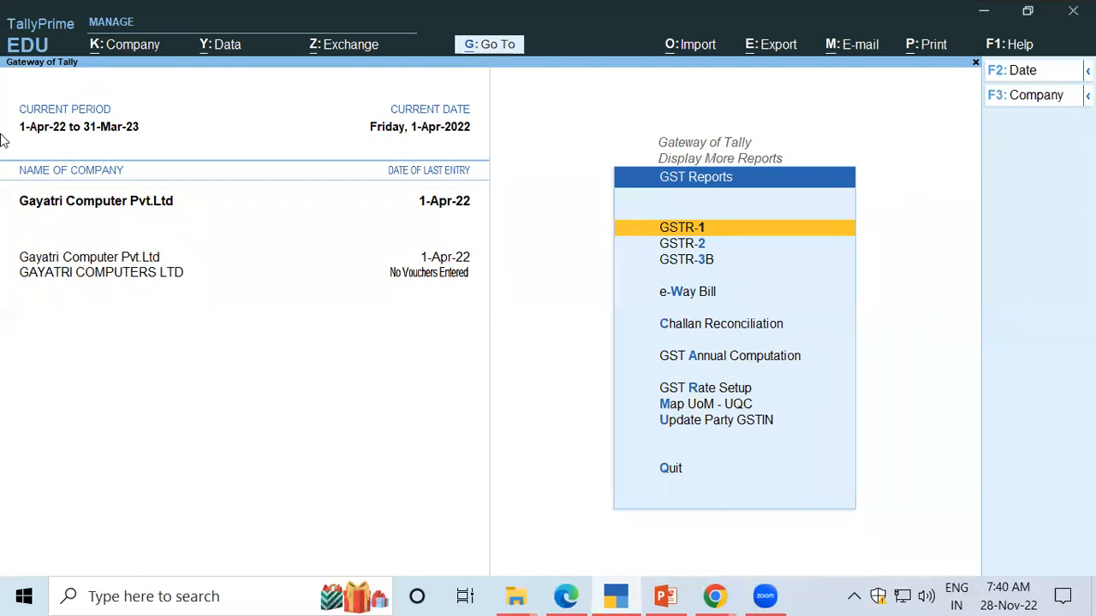
Step: Switch to the PDF notes in Edge and examine the Sale B2C Large example for invoice B2C-002 on page 62
{"action": "key", "text": "alt+Tab"}
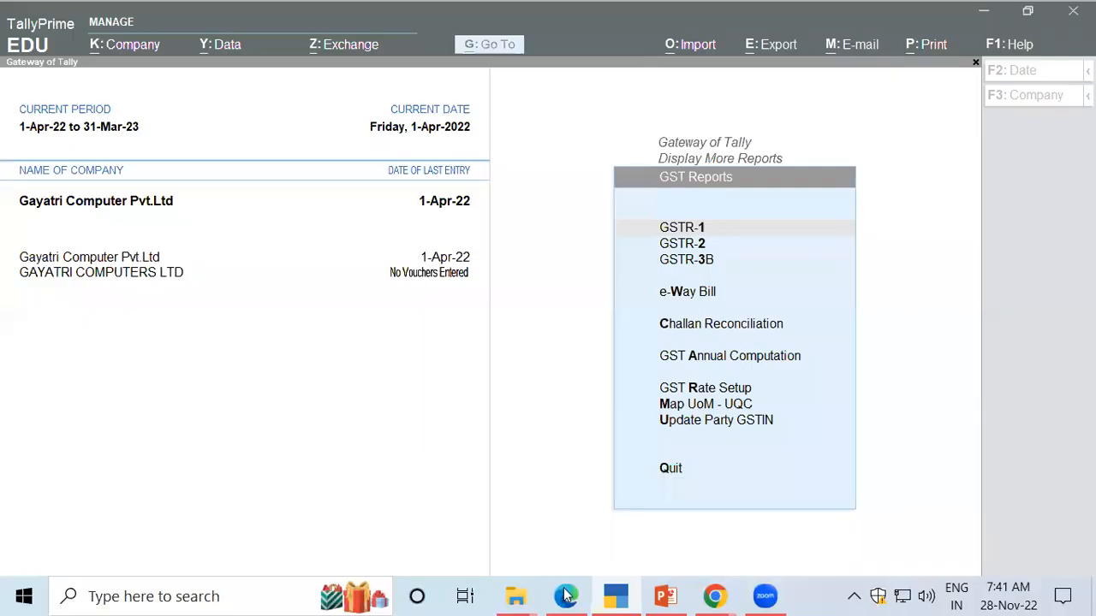
{"action": "left_click", "coordinate": [565, 596]}
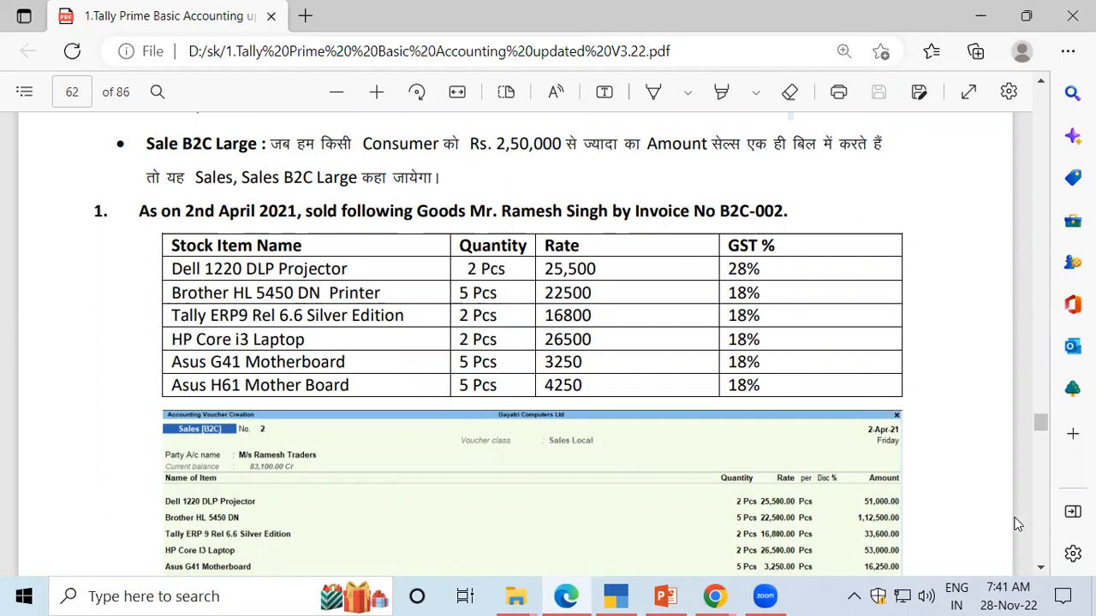
{"action": "scroll", "coordinate": [1046, 568], "scroll_direction": "down", "scroll_amount": 2}
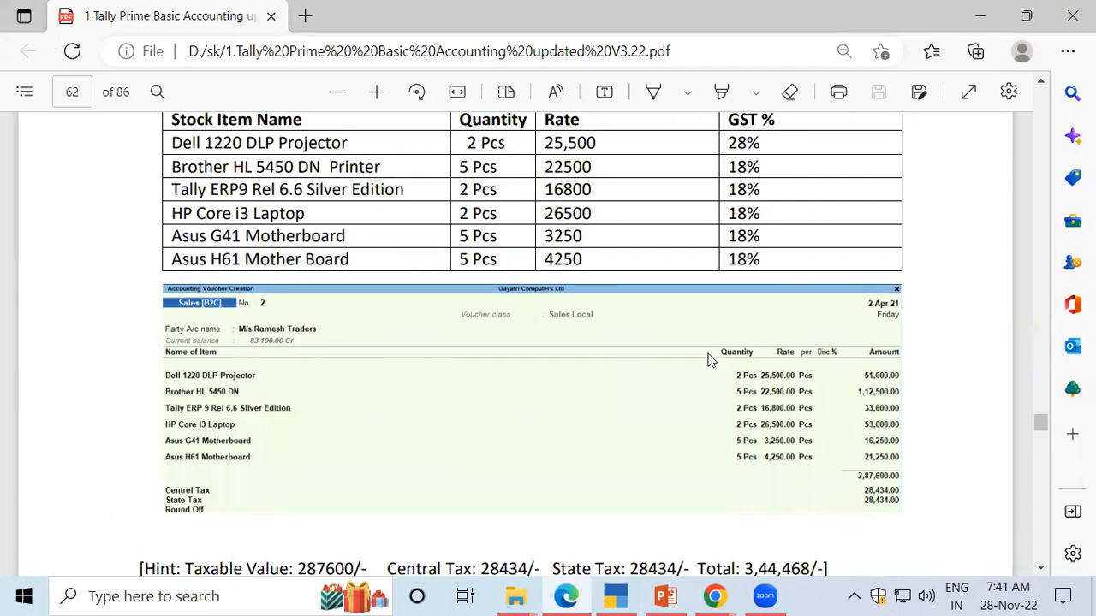
{"action": "left_click", "coordinate": [1041, 569]}
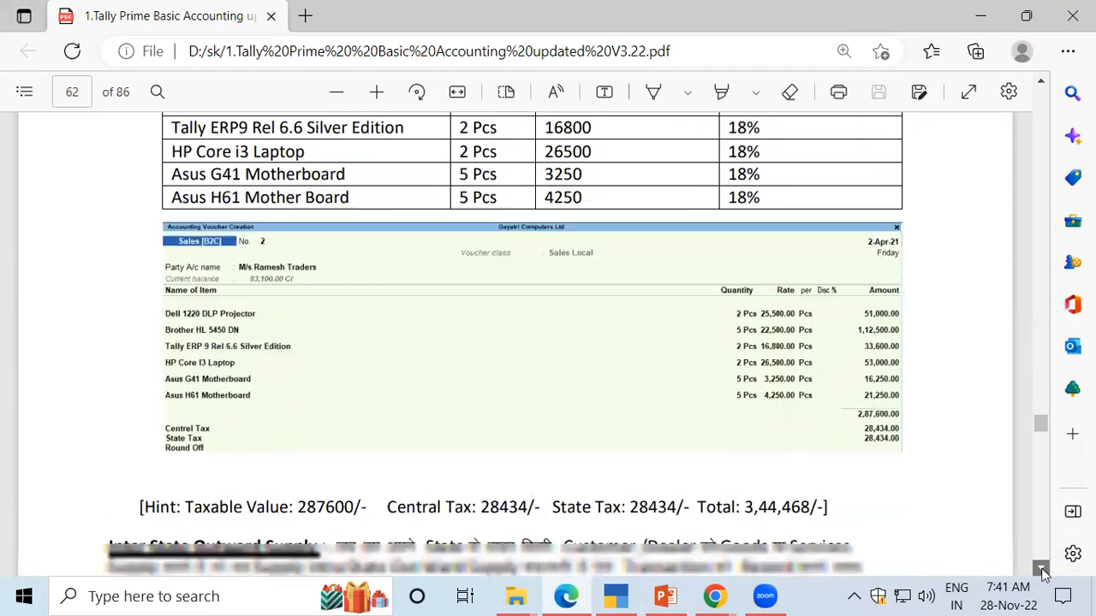
{"action": "left_click", "coordinate": [1041, 569]}
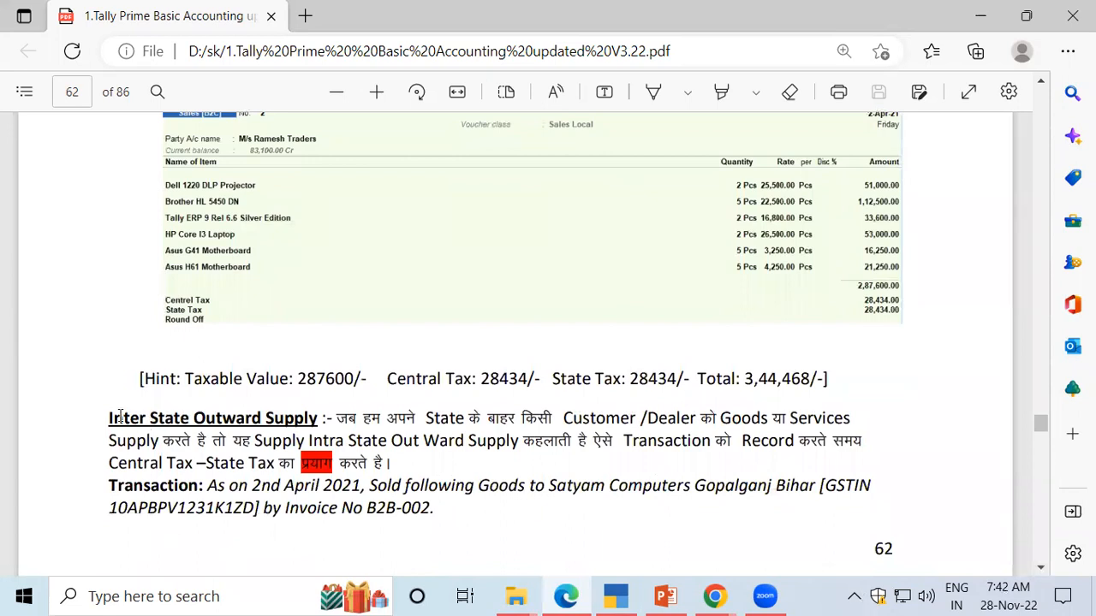
Step: Read the Inter State Outward Supply definition on page 62, including its wording on intra state supply and Central Tax and State Tax
{"action": "left_click_drag", "start_coordinate": [109, 417], "coordinate": [315, 419]}
{"action": "left_click", "coordinate": [313, 420]}
{"action": "scroll", "coordinate": [1041, 567], "scroll_direction": "down", "scroll_amount": 3}
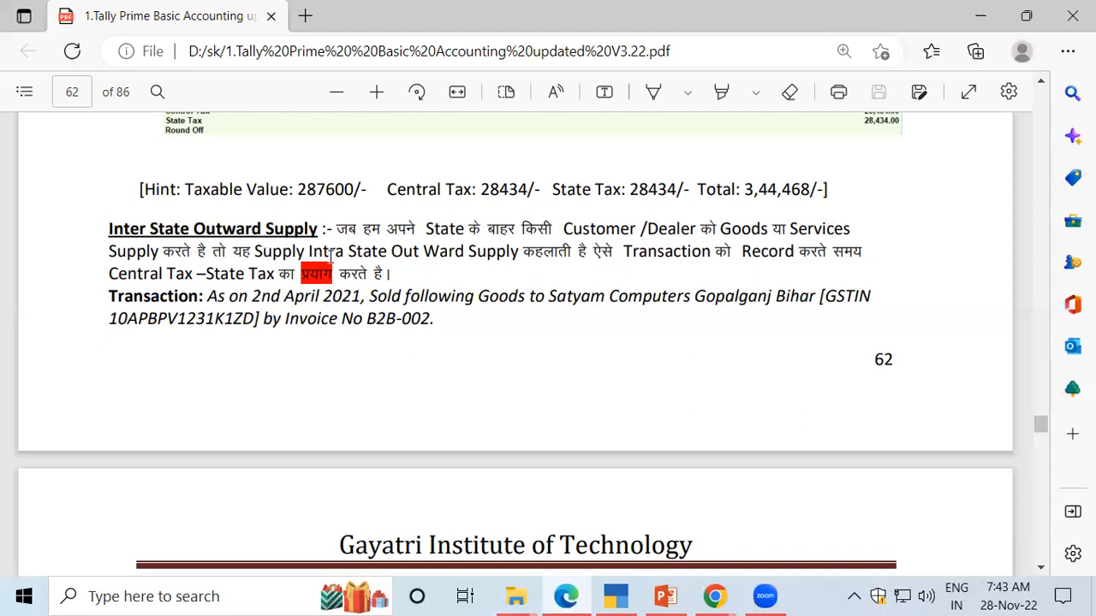
{"action": "left_click_drag", "start_coordinate": [334, 254], "coordinate": [343, 255]}
{"action": "left_click", "coordinate": [399, 255]}
{"action": "left_click_drag", "start_coordinate": [110, 274], "coordinate": [263, 274]}
{"action": "left_click", "coordinate": [197, 279]}
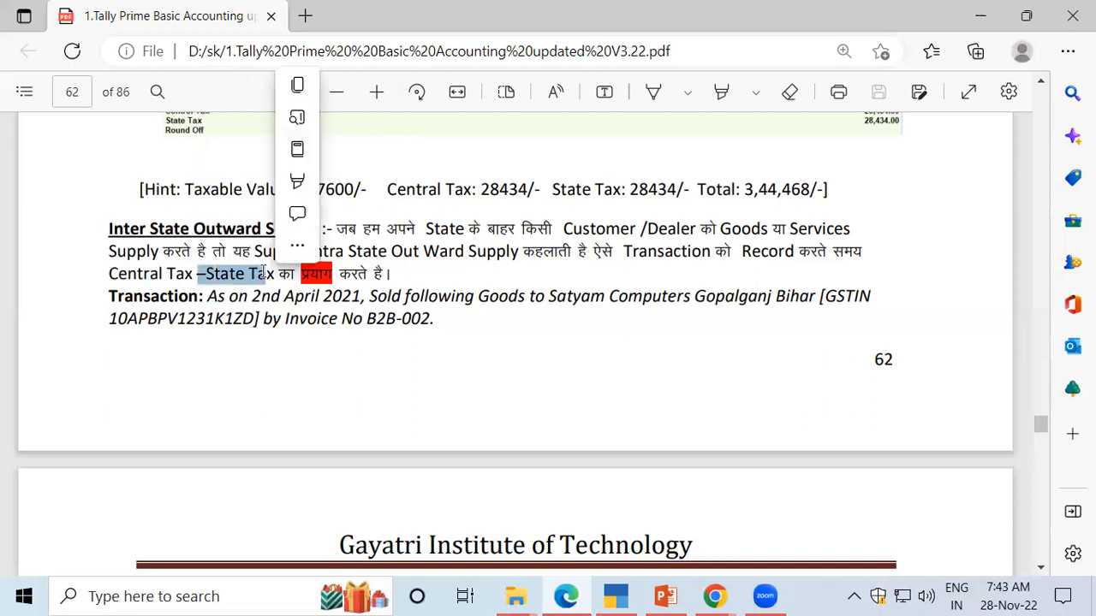
{"action": "left_click", "coordinate": [263, 274]}
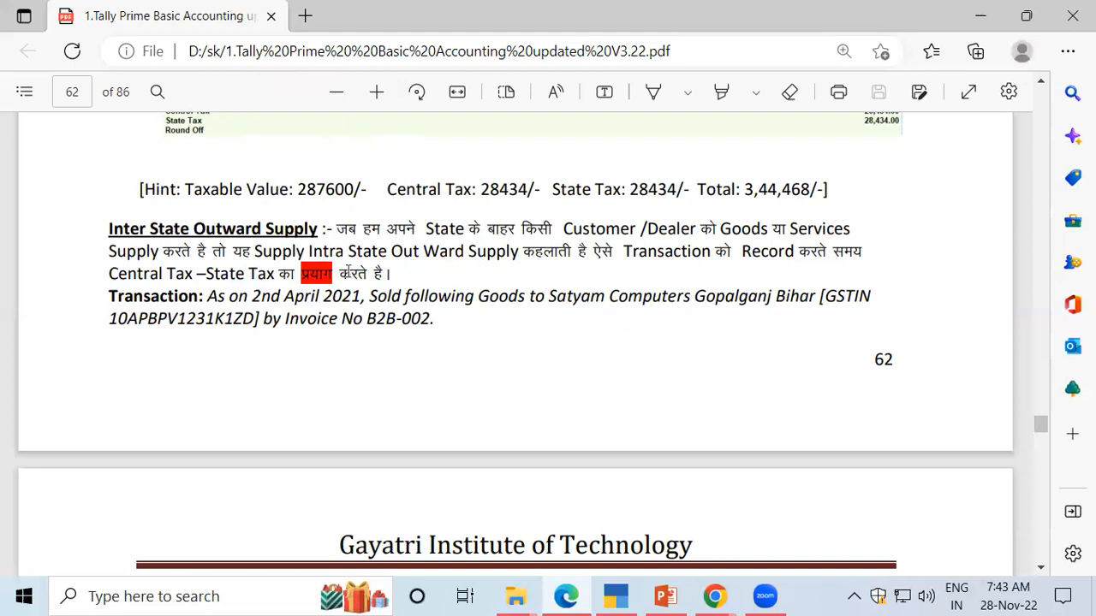
{"action": "left_click_drag", "start_coordinate": [337, 253], "coordinate": [347, 257]}
{"action": "left_click", "coordinate": [127, 288]}
{"action": "left_click_drag", "start_coordinate": [107, 276], "coordinate": [279, 276]}
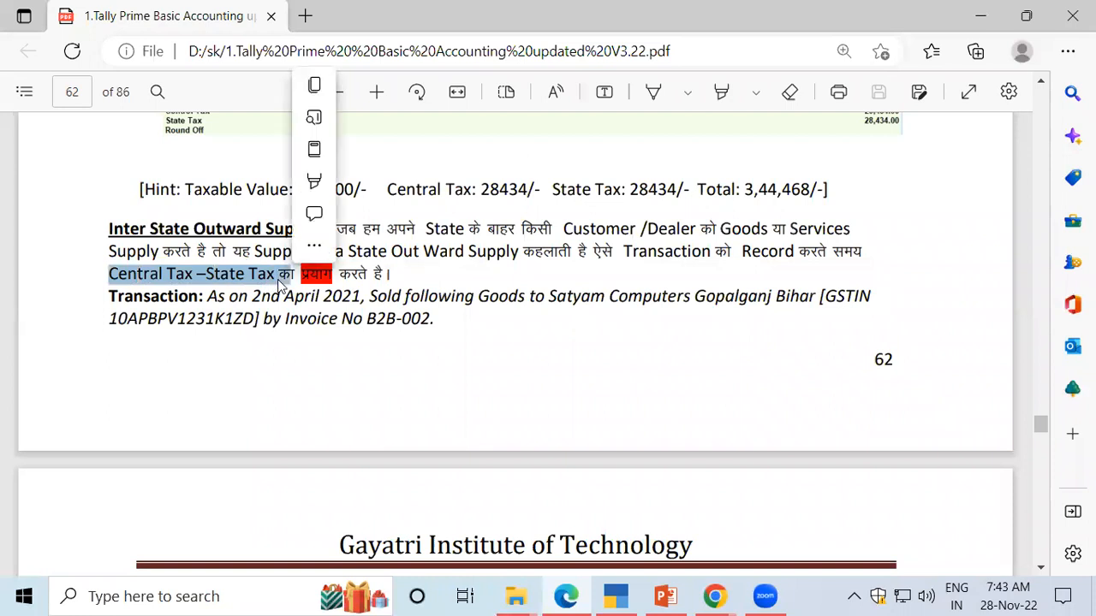
{"action": "left_click", "coordinate": [279, 275]}
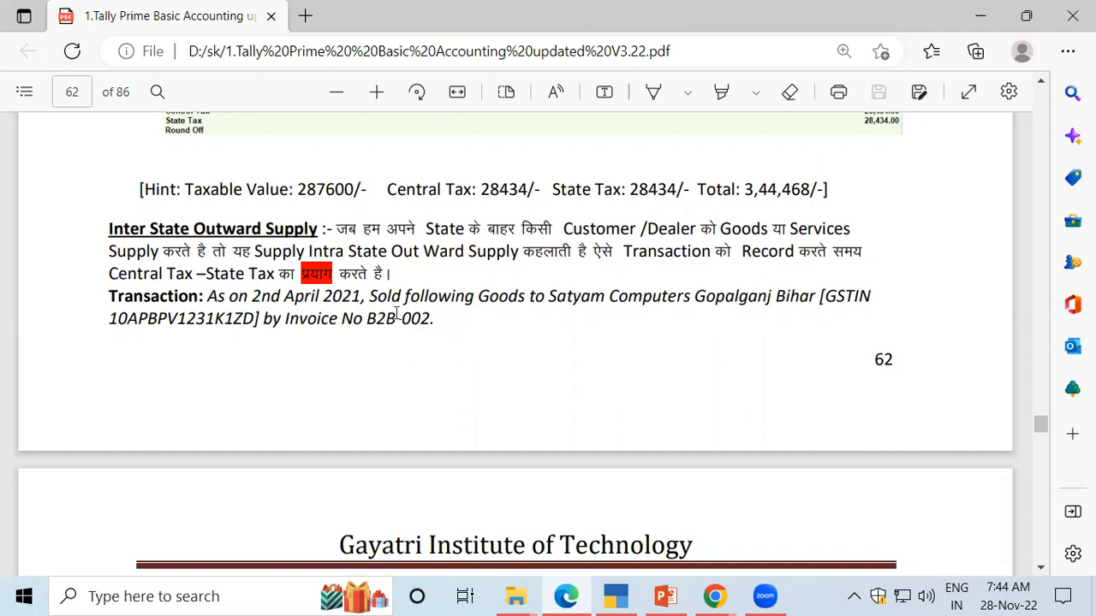
Step: Examine the stock item table and sample Sales B2B voucher for the interstate invoice B2B-002 on page 63
{"action": "left_click", "coordinate": [1041, 568]}
{"action": "left_click", "coordinate": [1041, 571]}
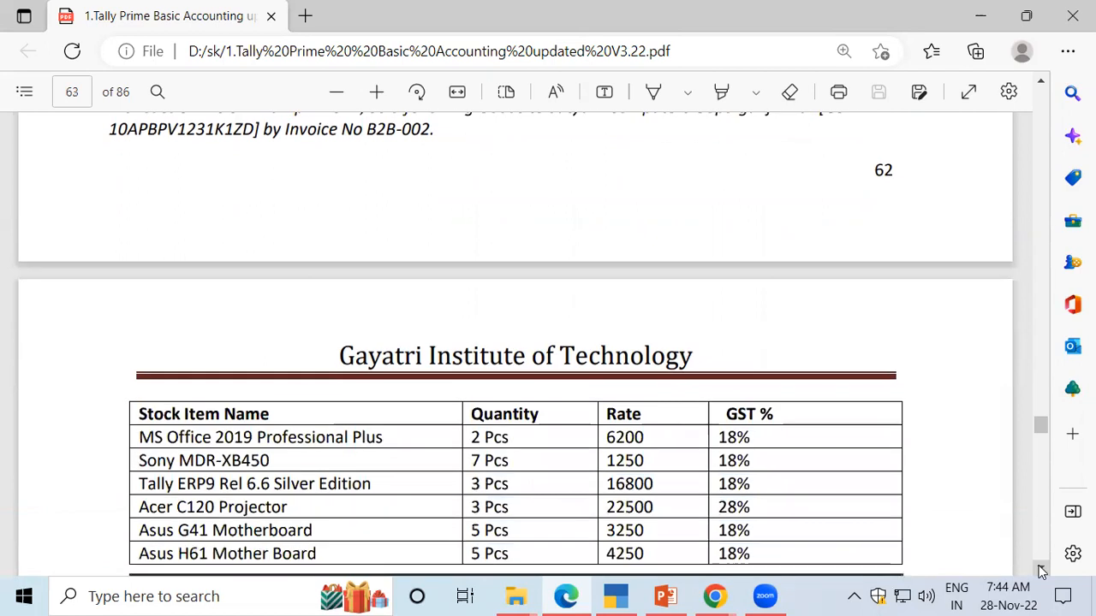
{"action": "left_click", "coordinate": [1041, 570]}
{"action": "left_click", "coordinate": [1041, 570]}
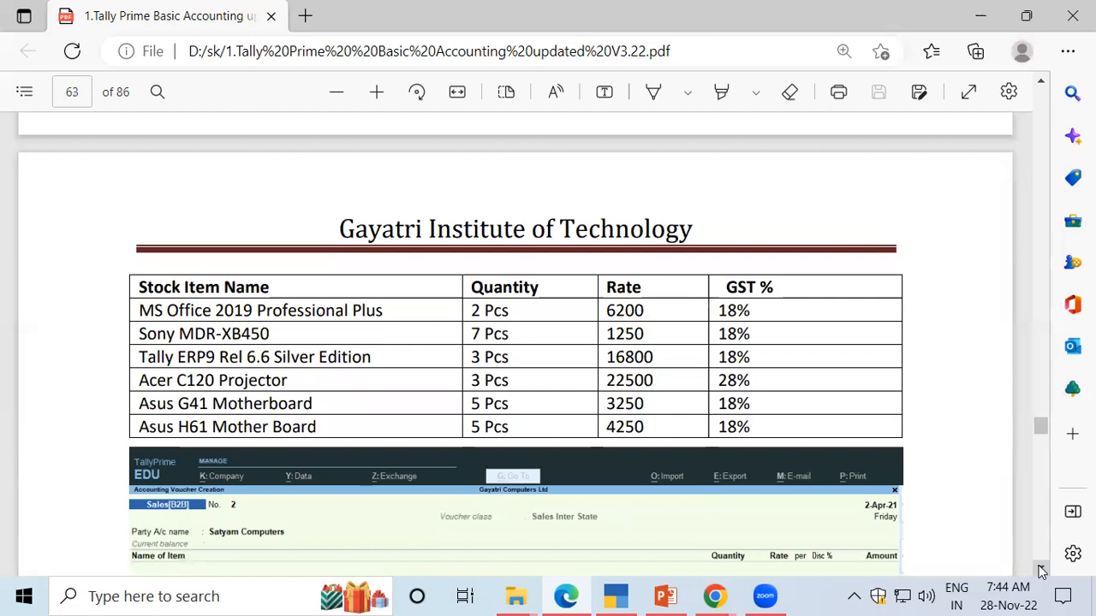
{"action": "left_click_drag", "start_coordinate": [1042, 571], "coordinate": [1041, 570]}
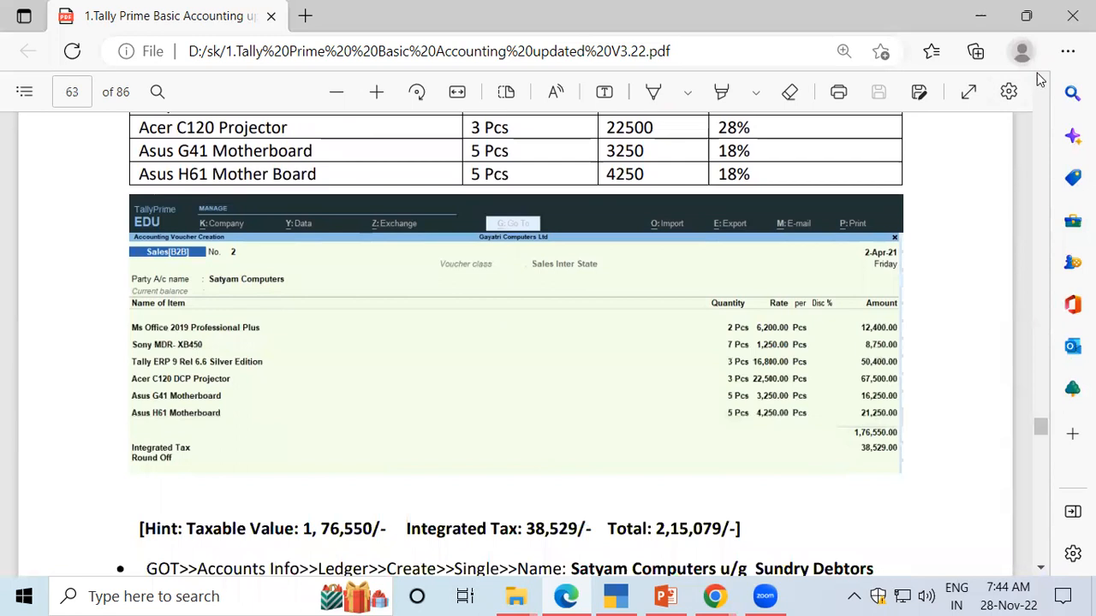
{"action": "left_click_drag", "start_coordinate": [1042, 86], "coordinate": [1039, 86]}
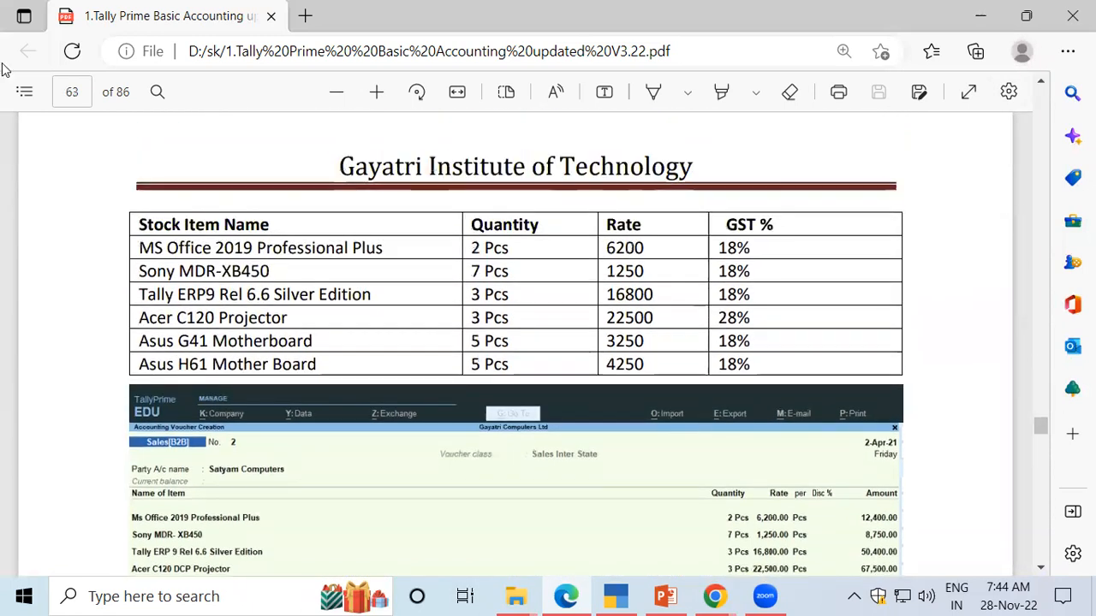
Step: Switch to TallyPrime, leave the GST Reports and open voucher entry from the Gateway of Tally
{"action": "left_click", "coordinate": [613, 592]}
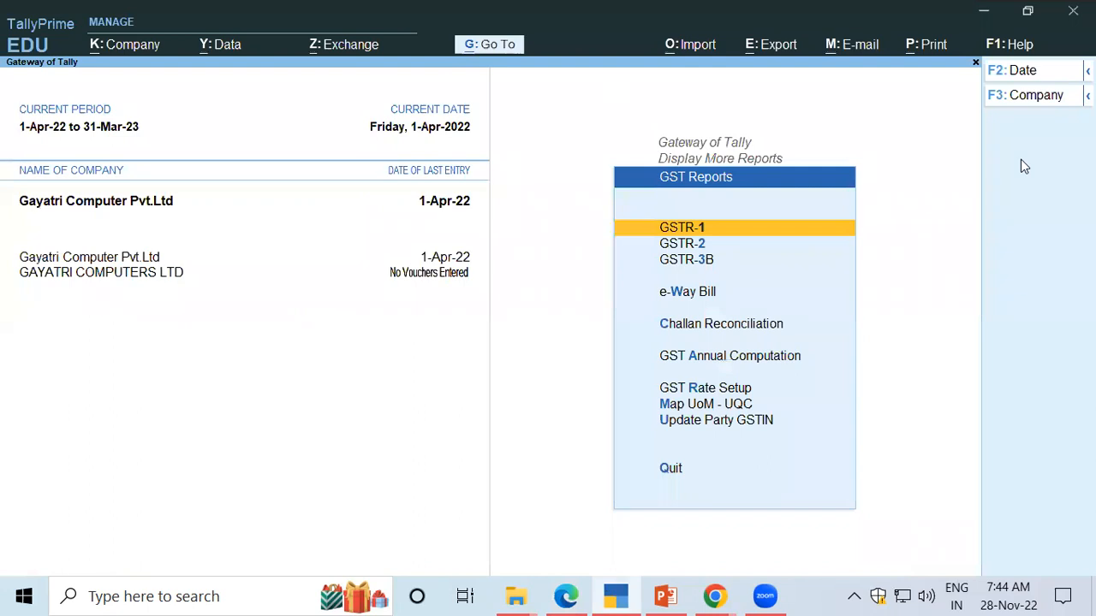
{"action": "key", "text": "Escape"}
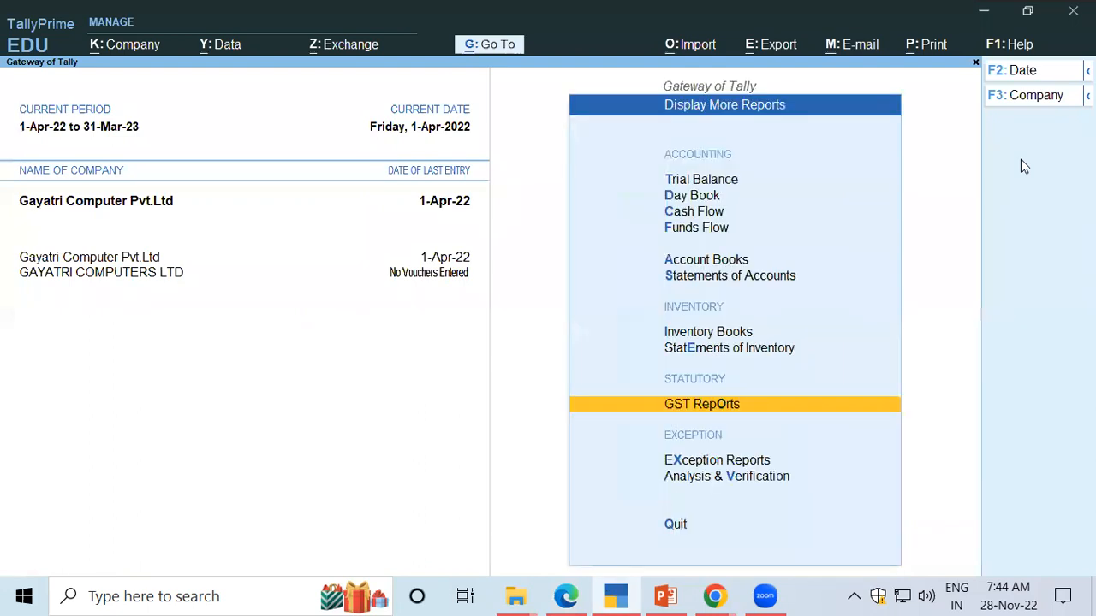
{"action": "key", "text": "Escape"}
{"action": "key", "text": "Up"}
{"action": "key", "text": "Up"}
{"action": "key", "text": "Up"}
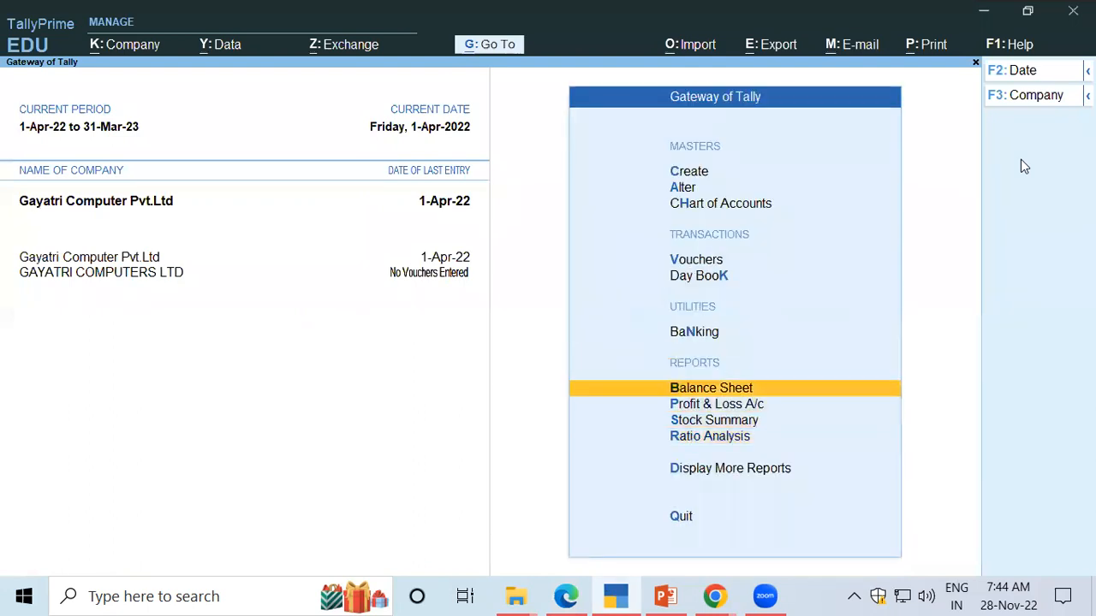
{"action": "key", "text": "Up"}
{"action": "key", "text": "Up"}
{"action": "key", "text": "Up"}
{"action": "key", "text": "Return"}
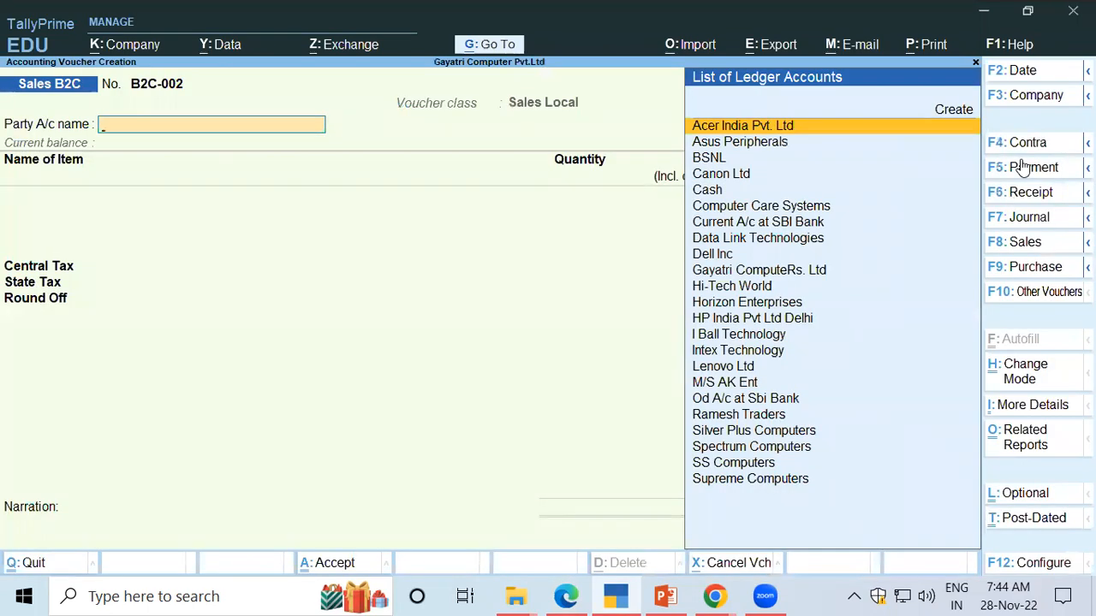
Step: Change the sales voucher type to Sales B2B with the Sales Interstate voucher class
{"action": "key", "text": "F8"}
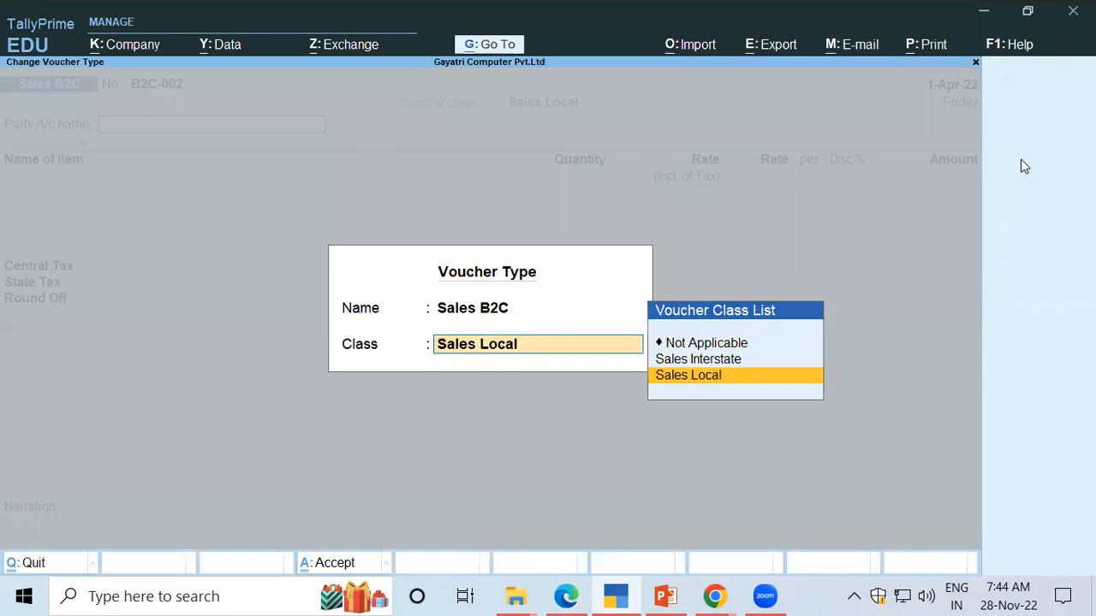
{"action": "key", "text": "BackSpace"}
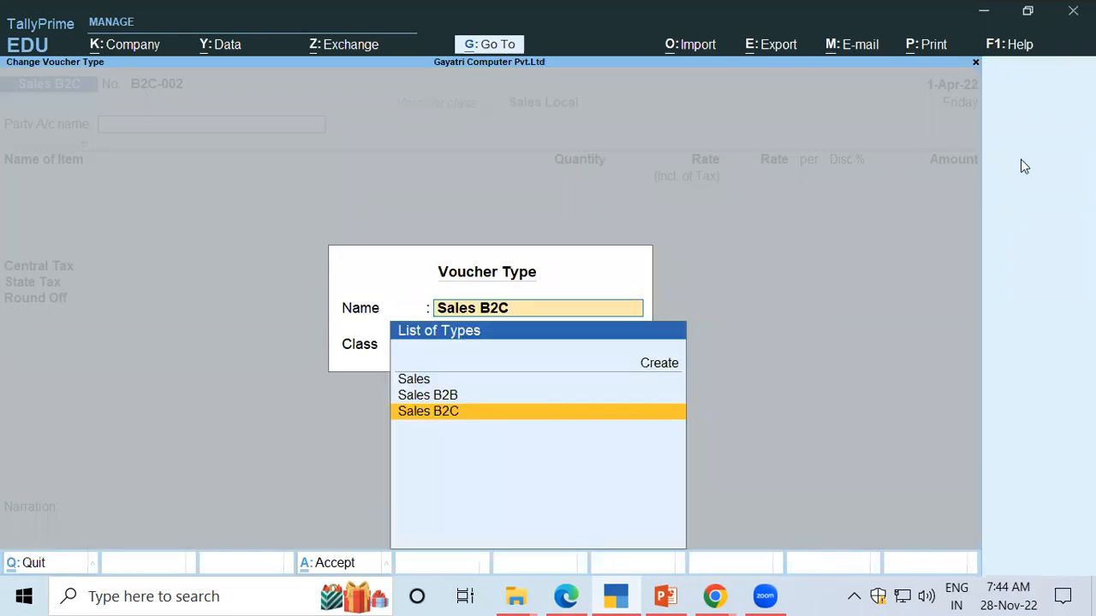
{"action": "key", "text": "Up"}
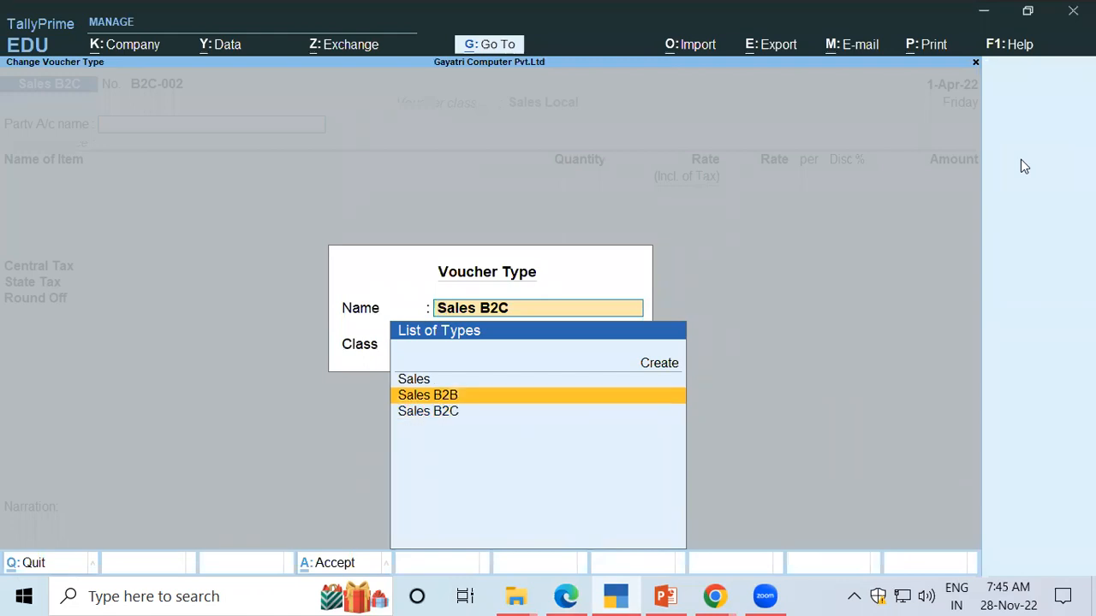
{"action": "key", "text": "Return"}
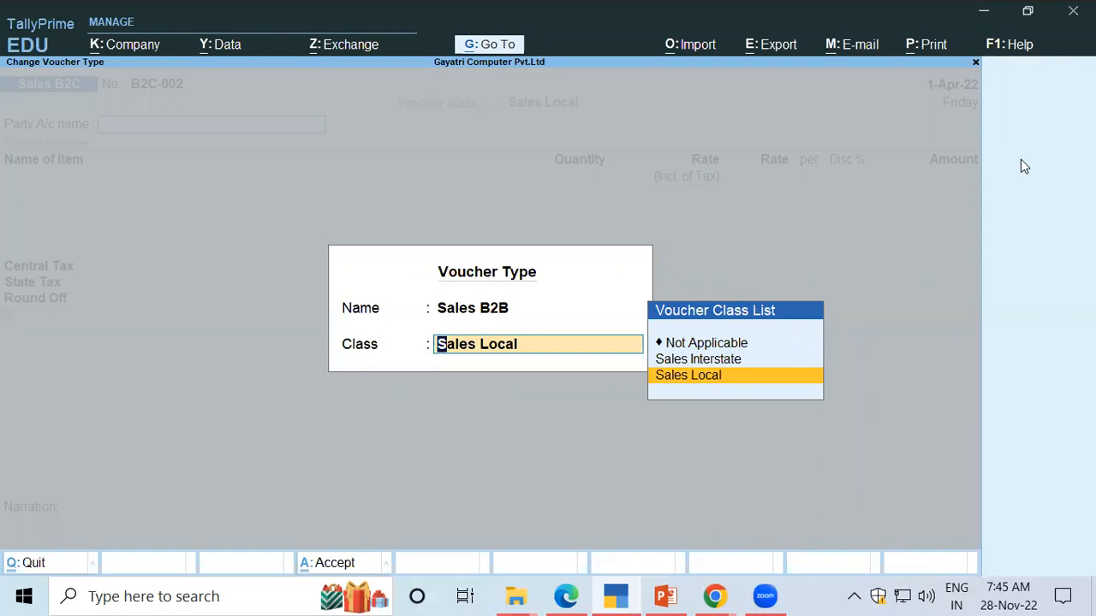
{"action": "key", "text": "Up"}
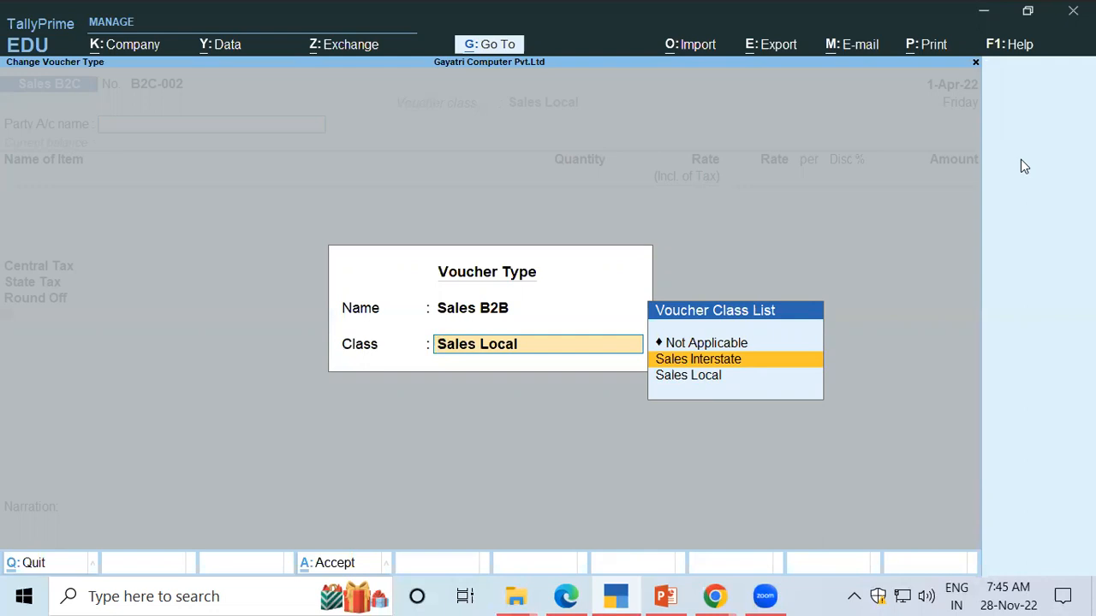
{"action": "key", "text": "Return"}
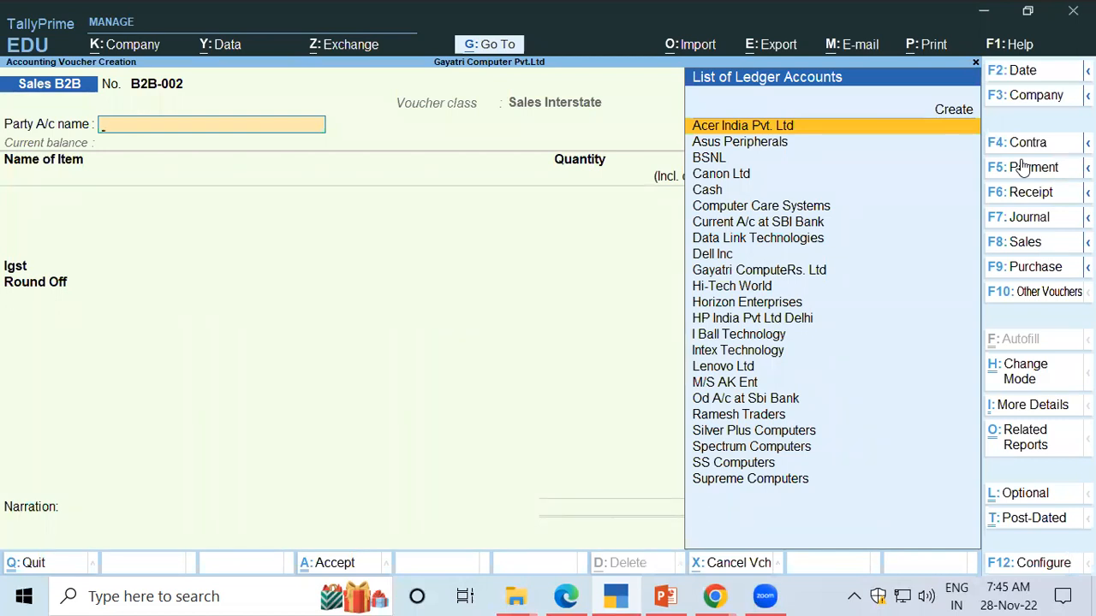
Step: Start a new party ledger from the voucher and name it Satyam Computers, copied from the transaction on page 62 of the PDF in Edge
{"action": "type", "text": "St"}
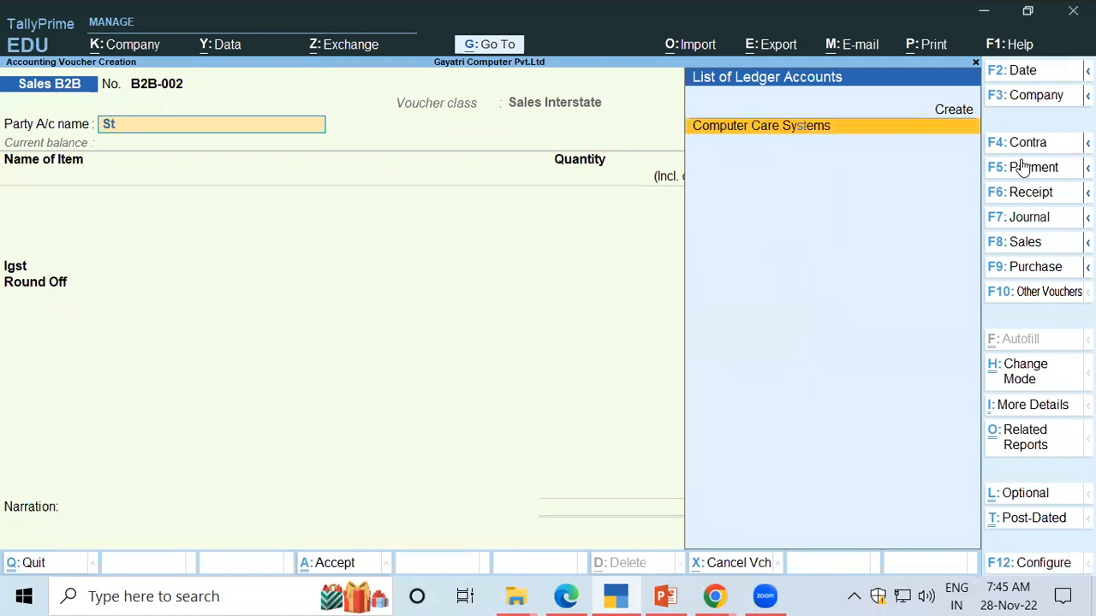
{"action": "key", "text": "BackSpace"}
{"action": "key", "text": "BackSpace"}
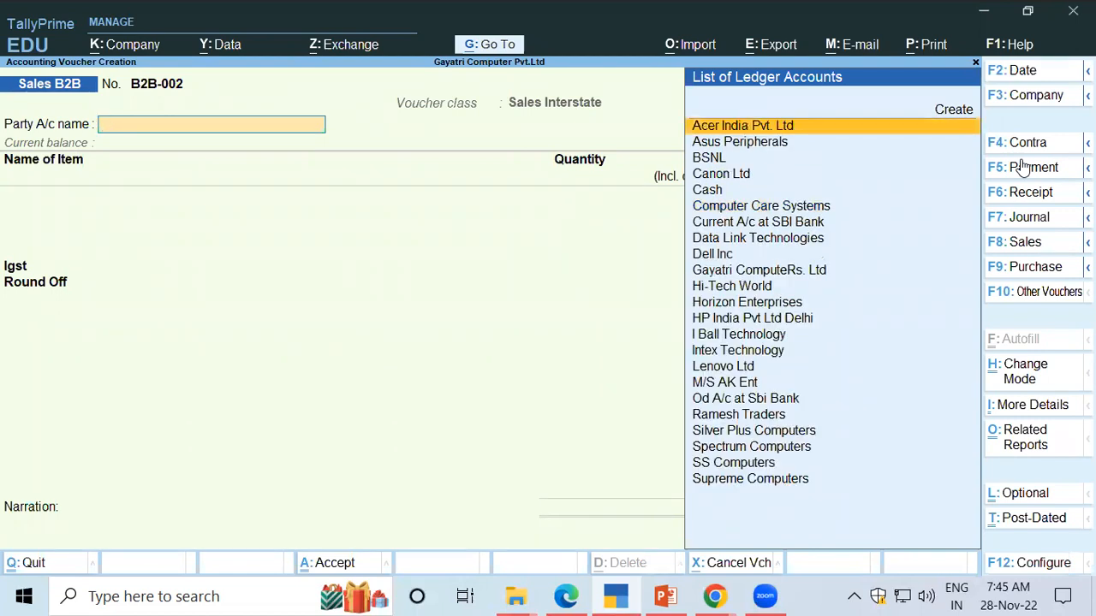
{"action": "key", "text": "alt+c"}
{"action": "key", "text": "alt+Tab"}
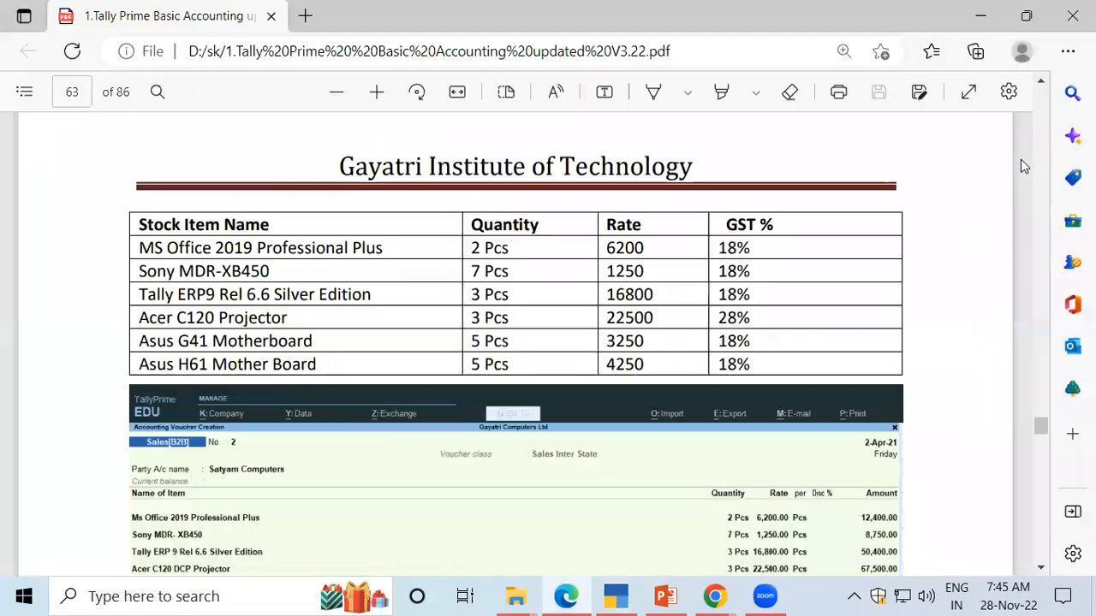
{"action": "scroll", "coordinate": [476, 281], "scroll_direction": "up", "scroll_amount": 5}
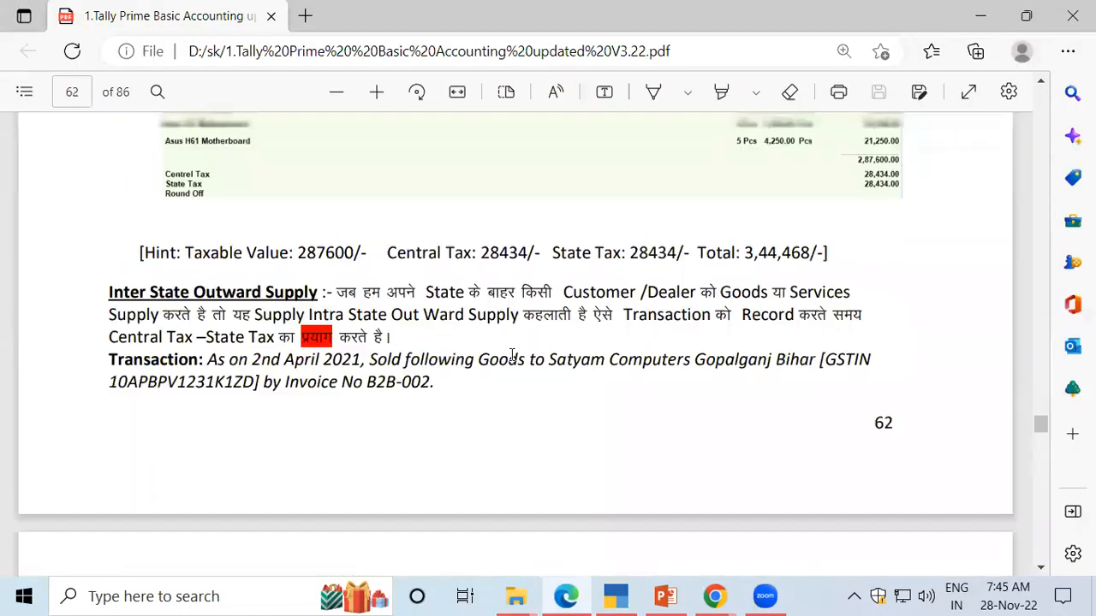
{"action": "left_click_drag", "start_coordinate": [550, 360], "coordinate": [690, 365]}
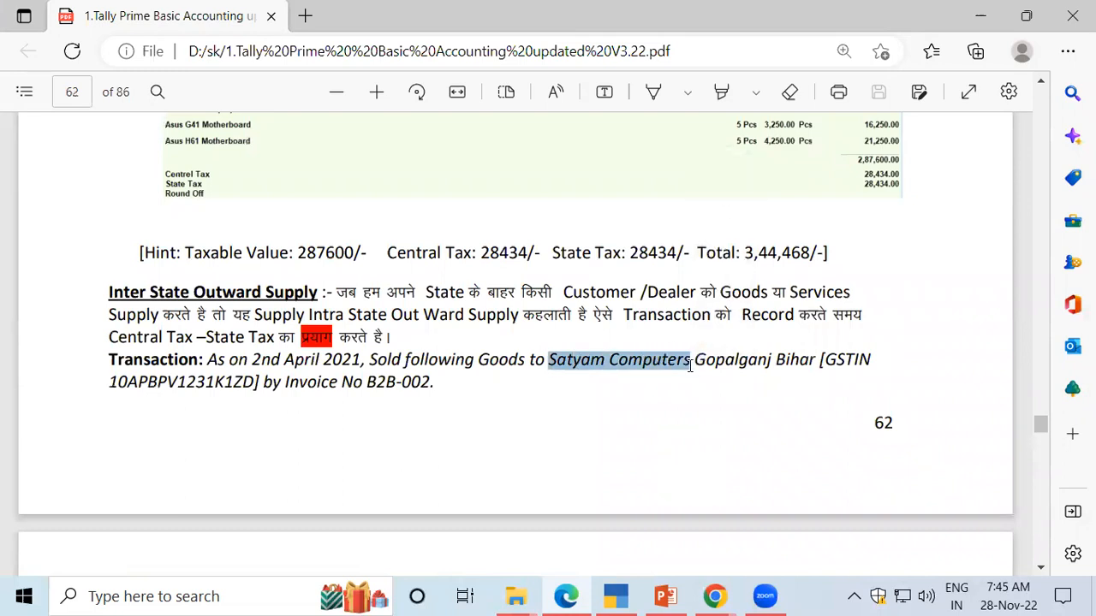
{"action": "key", "text": "alt+Tab"}
{"action": "key", "text": "ctrl+alt+v"}
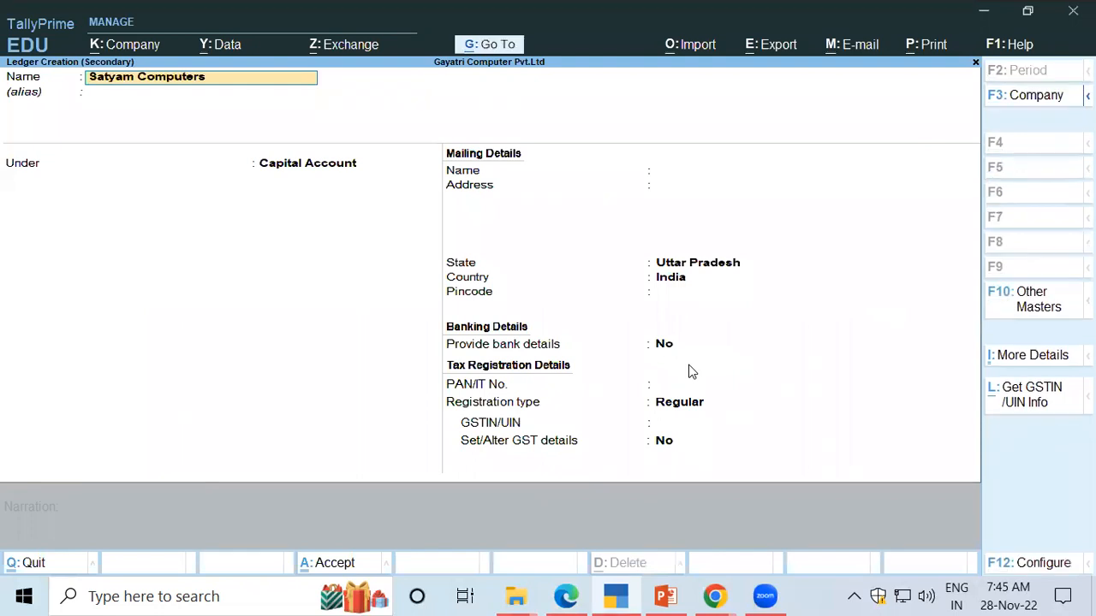
Step: Place the Satyam Computers ledger under the Sundry Debtors group, without an alias
{"action": "key", "text": "Return"}
{"action": "key", "text": "Return"}
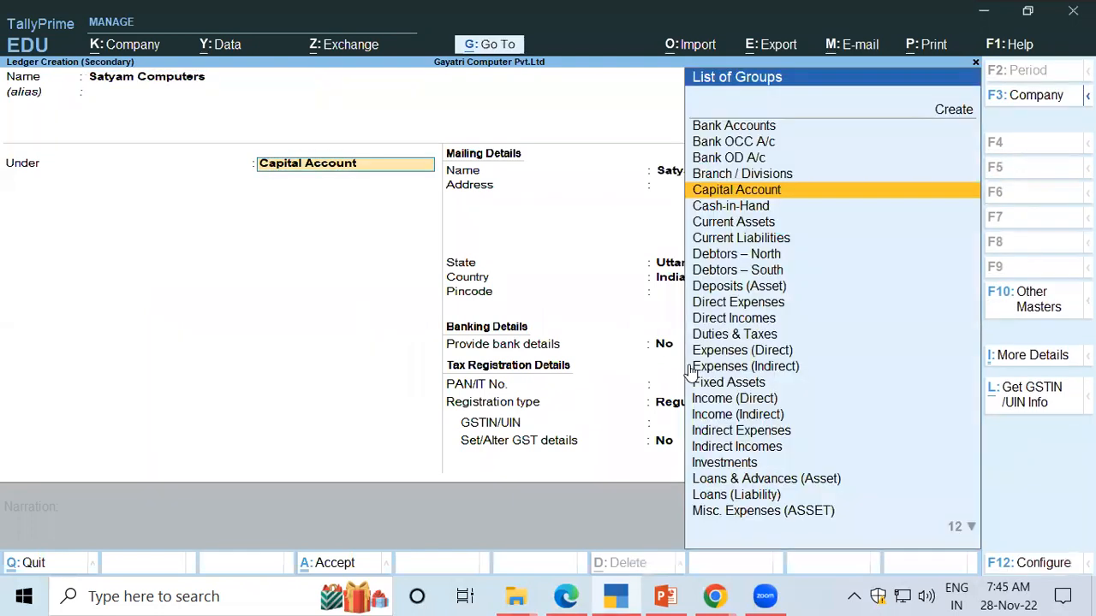
{"action": "type", "text": "Sun"}
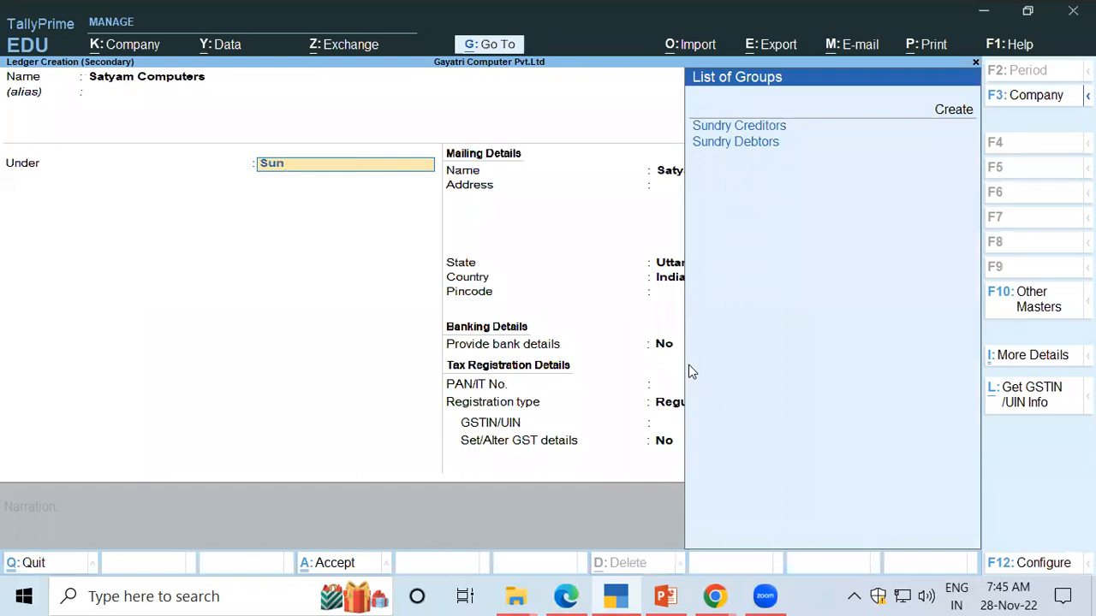
{"action": "key", "text": "Down"}
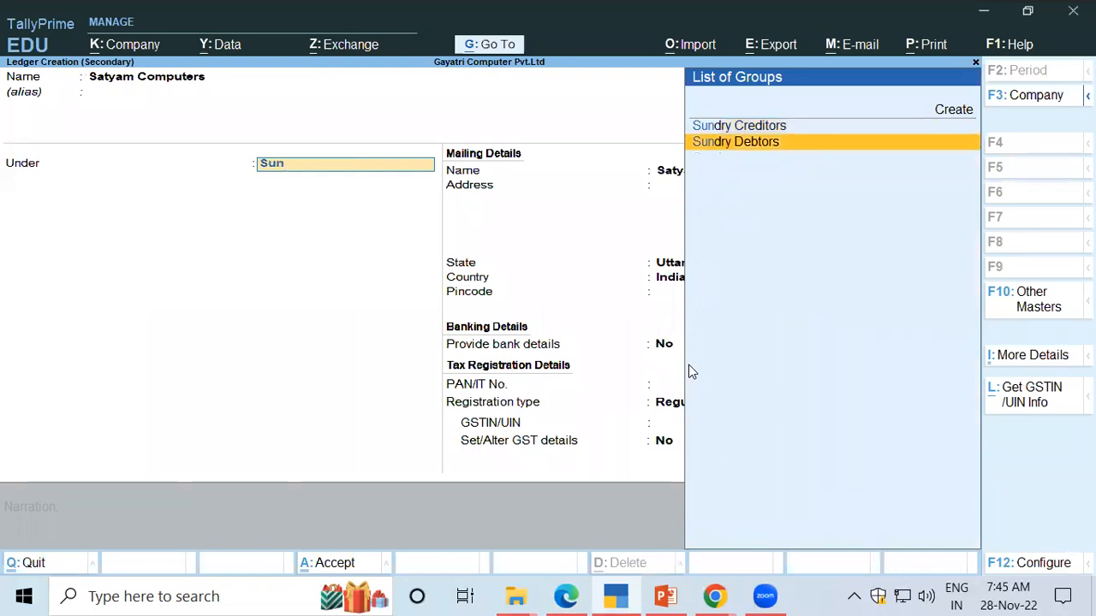
{"action": "key", "text": "Return"}
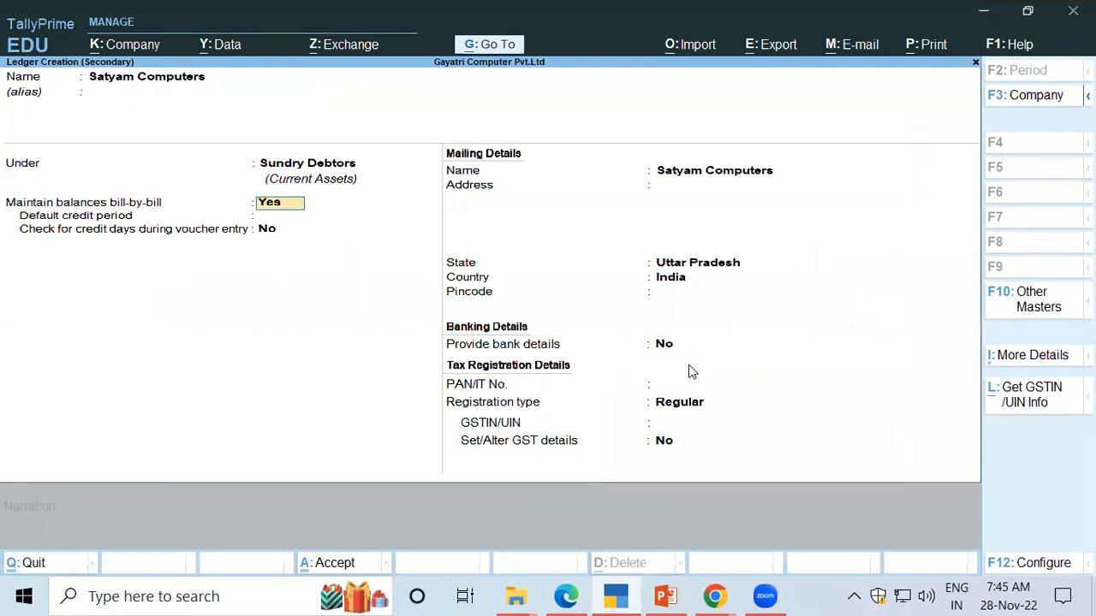
Step: Keep bill-by-bill balances on, enter the customer's town from the notes as the mailing address, and set the state to Bihar
{"action": "key", "text": "Return"}
{"action": "key", "text": "Return"}
{"action": "key", "text": "Return"}
{"action": "key", "text": "Return"}
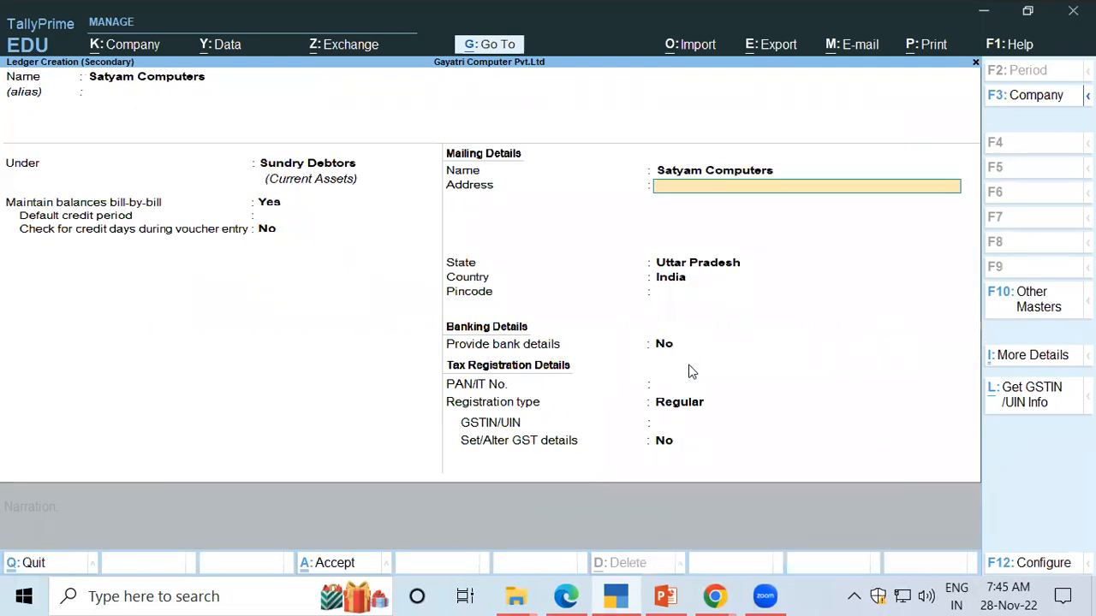
{"action": "type", "text": "Gopalganj"}
{"action": "key", "text": "Return"}
{"action": "key", "text": "Return"}
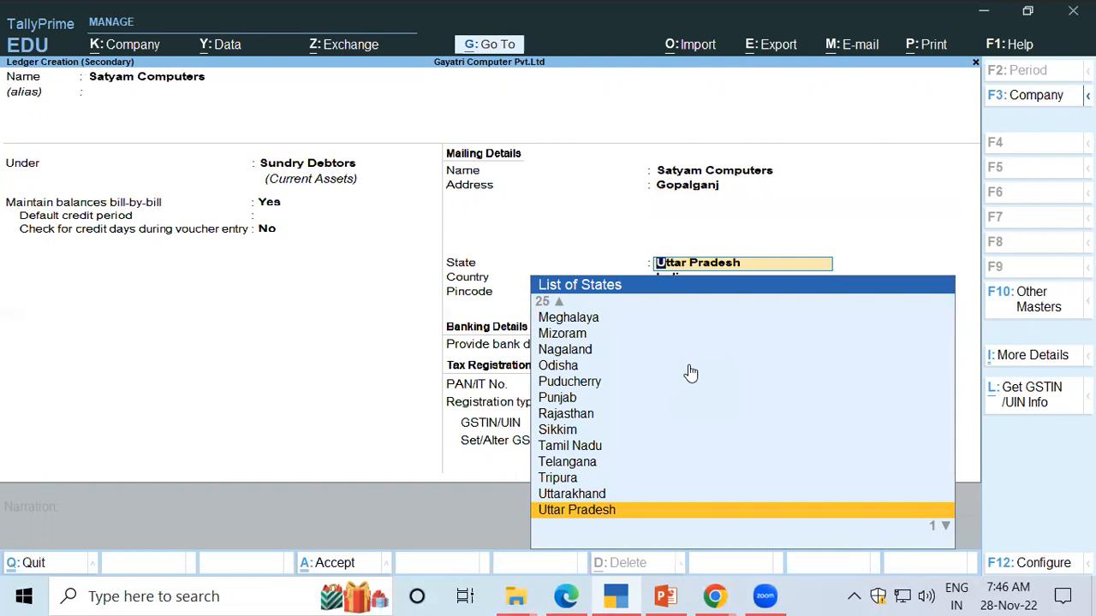
{"action": "type", "text": "Biha"}
{"action": "key", "text": "Return"}
{"action": "key", "text": "Return"}
{"action": "key", "text": "Return"}
{"action": "key", "text": "Return"}
{"action": "key", "text": "Return"}
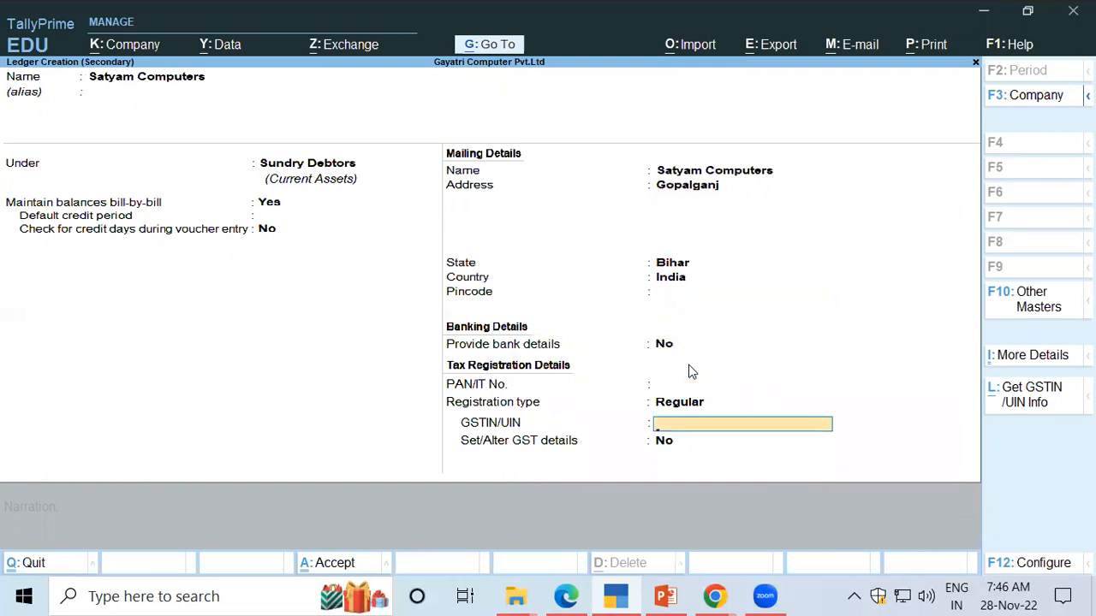
Step: Copy the customer's GSTIN from the PDF notes in Edge into the ledger's GSTIN/UIN field in TallyPrime and save the ledger
{"action": "key", "text": "alt+Tab"}
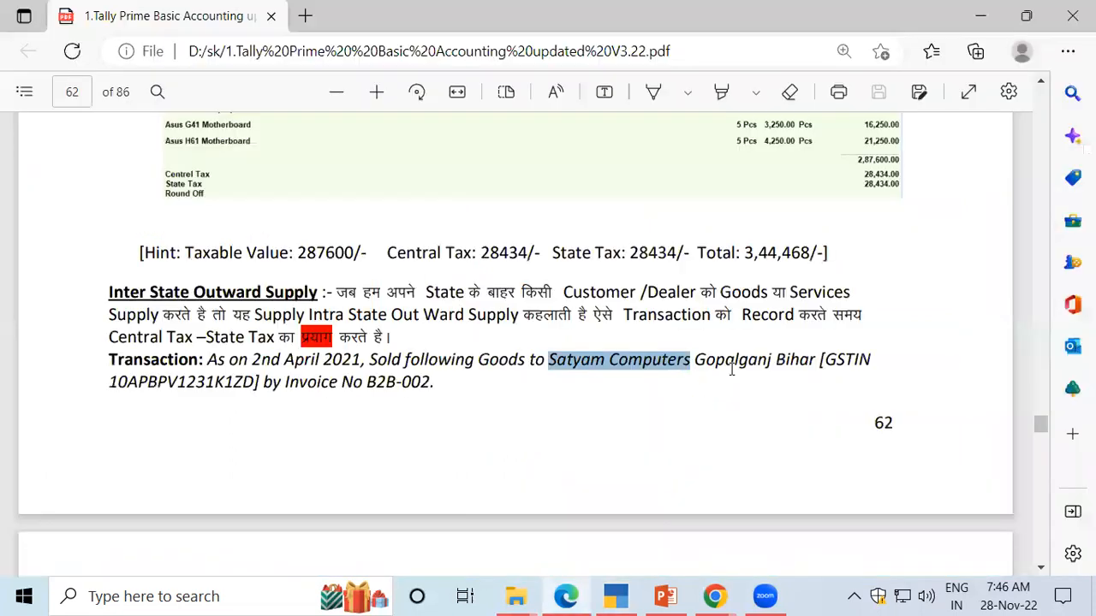
{"action": "left_click", "coordinate": [732, 369]}
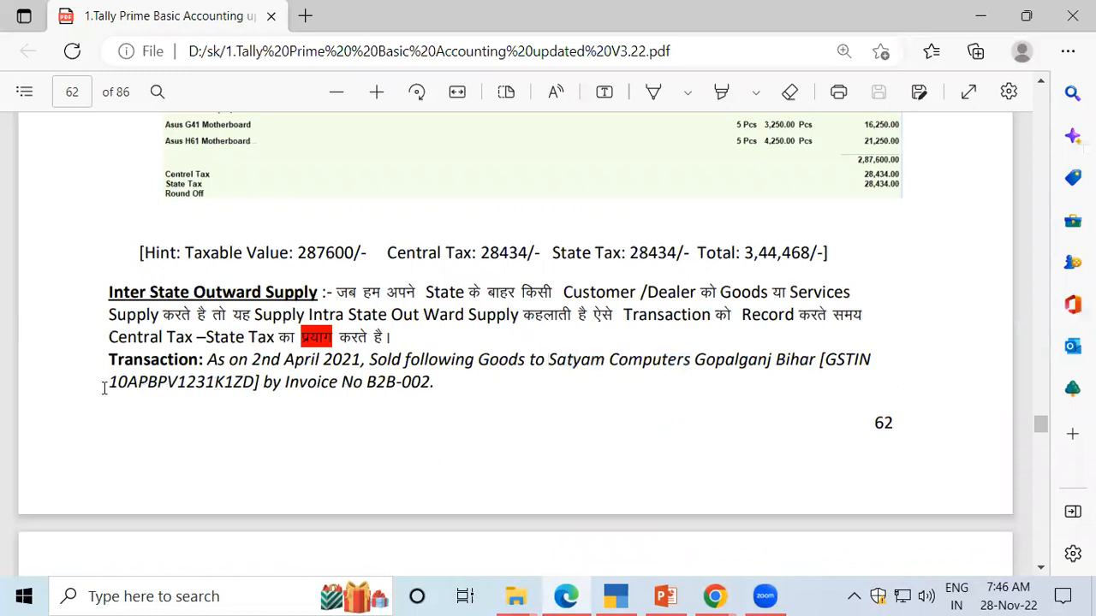
{"action": "left_click_drag", "start_coordinate": [109, 382], "coordinate": [249, 382]}
{"action": "key", "text": "ctrl+c"}
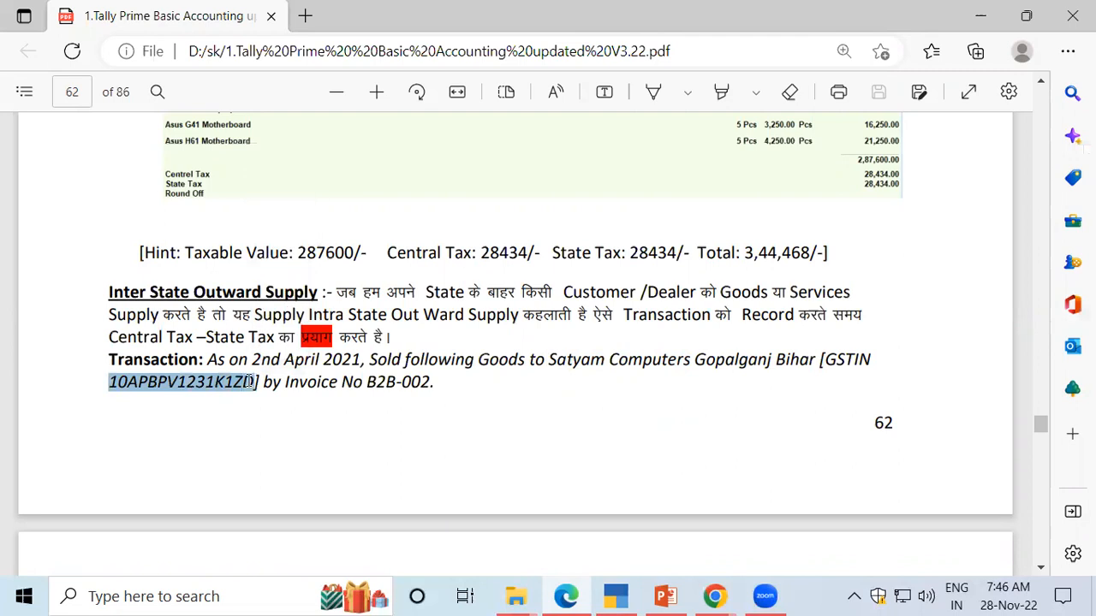
{"action": "key", "text": "alt+Tab"}
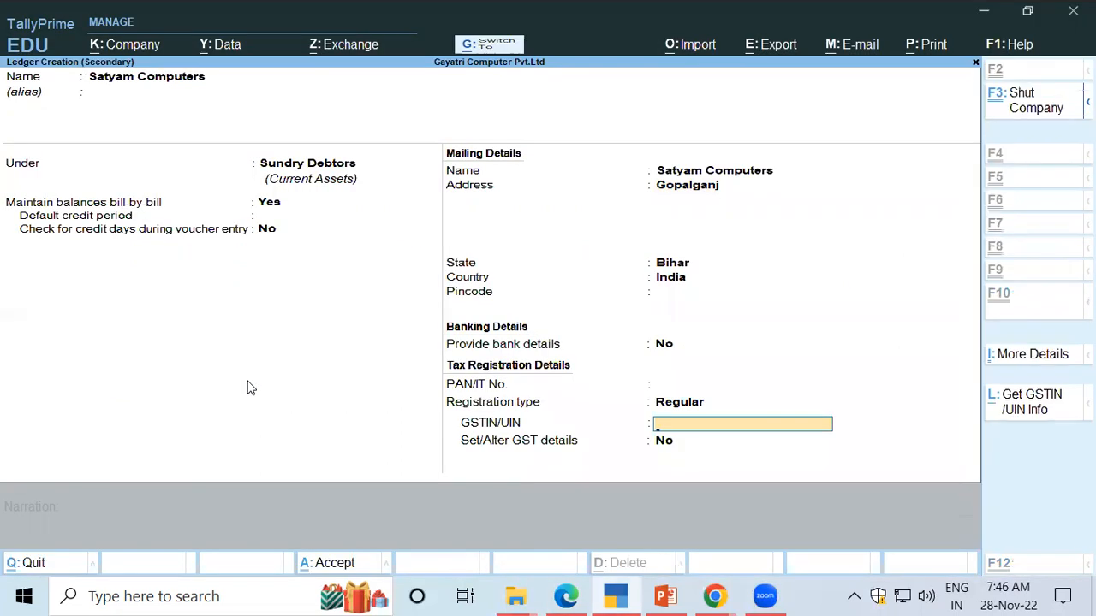
{"action": "key", "text": "ctrl+v"}
{"action": "key", "text": "Return"}
{"action": "key", "text": "Return"}
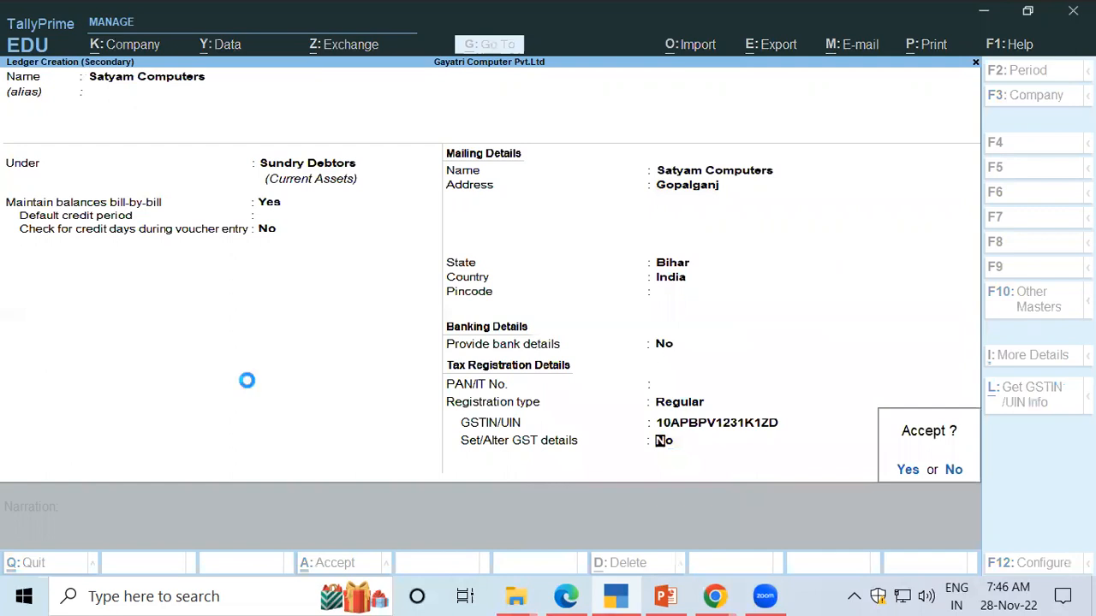
{"action": "key", "text": "Return"}
Step: Leave the dispatch details blank and accept the party details for Satyam Computers to reach the voucher's item lines
{"action": "key", "text": "Return"}
{"action": "key", "text": "Return"}
{"action": "key", "text": "Return"}
{"action": "key", "text": "Return"}
{"action": "key", "text": "Return"}
{"action": "key", "text": "Return"}
{"action": "key", "text": "Return"}
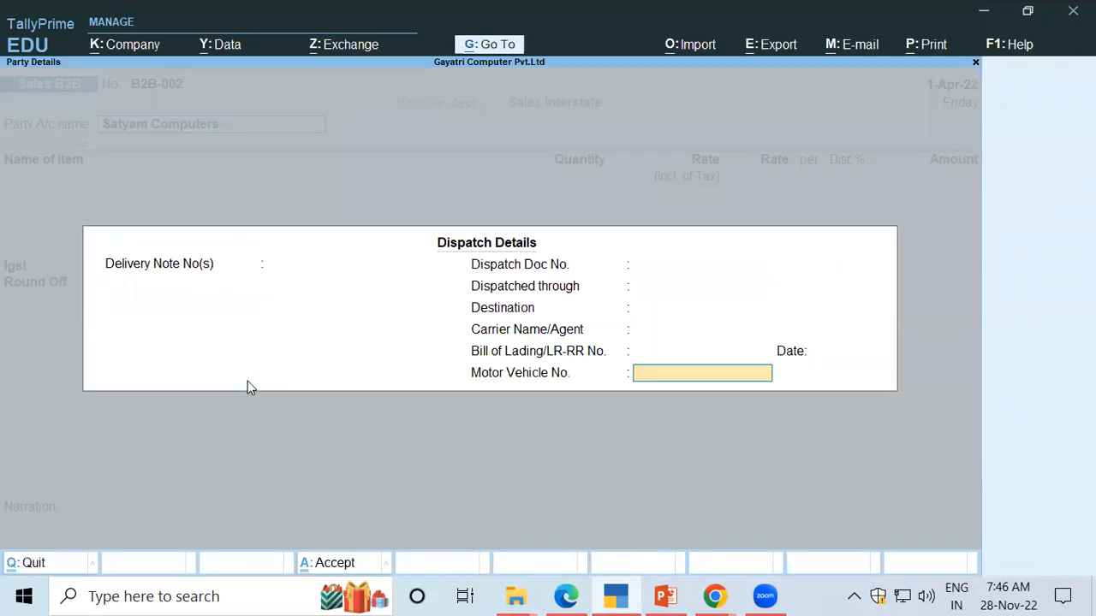
{"action": "key", "text": "Return"}
{"action": "key", "text": "Return"}
{"action": "key", "text": "Return"}
{"action": "key", "text": "Return"}
{"action": "key", "text": "Return"}
{"action": "key", "text": "Return"}
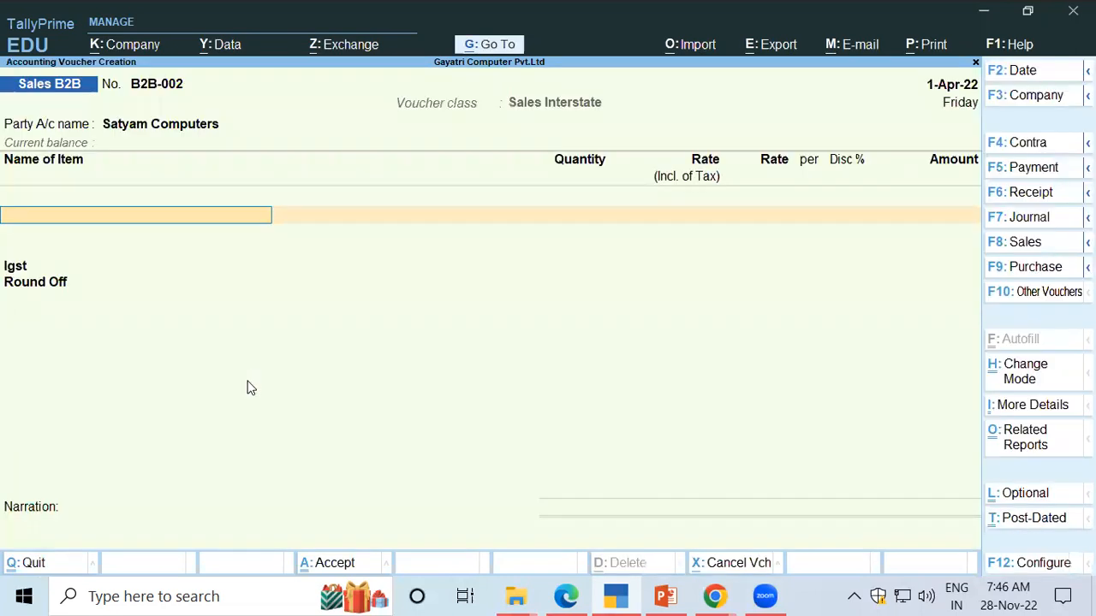
Step: Check the stock item table on page 63 of the PDF, then add MS Office 2019 Professional Plus with 2 pcs from the Shop location
{"action": "key", "text": "alt+Tab"}
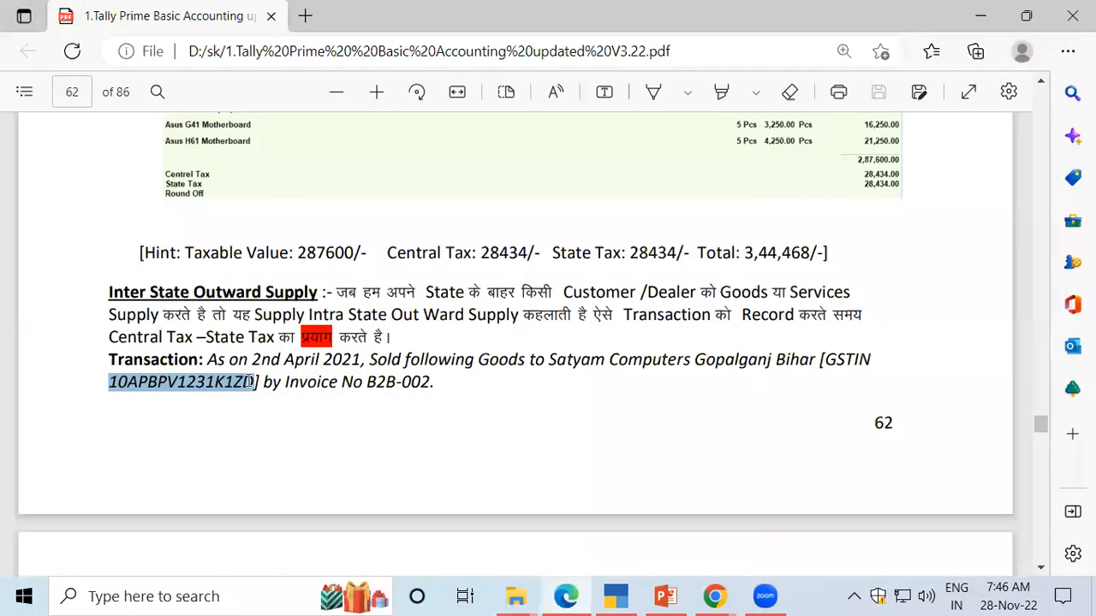
{"action": "left_click", "coordinate": [248, 382]}
{"action": "scroll", "coordinate": [214, 392], "scroll_direction": "down", "scroll_amount": 5}
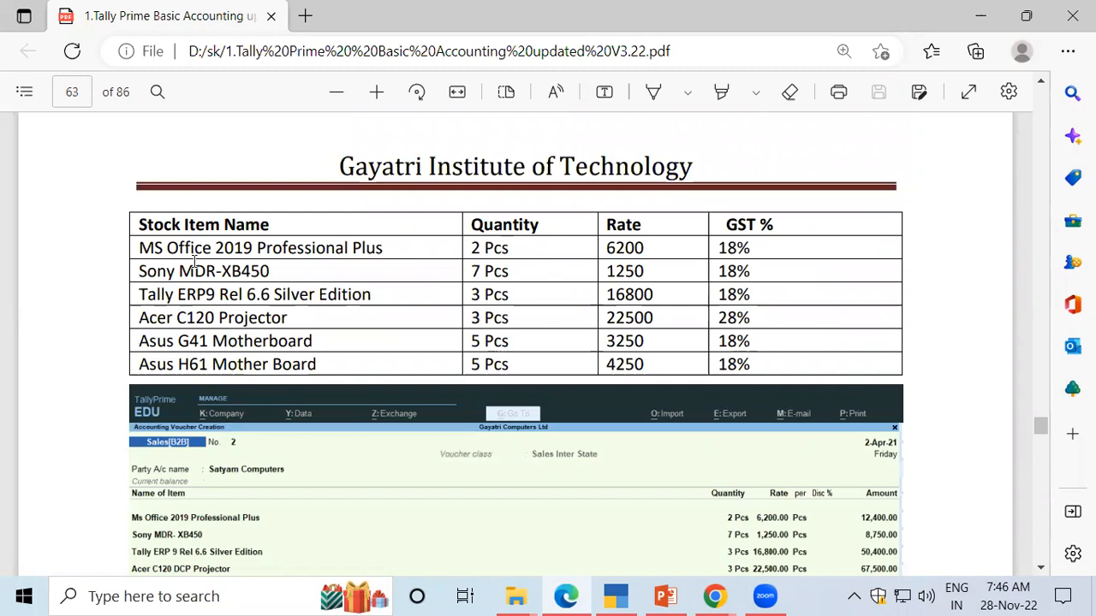
{"action": "key", "text": "alt+Tab"}
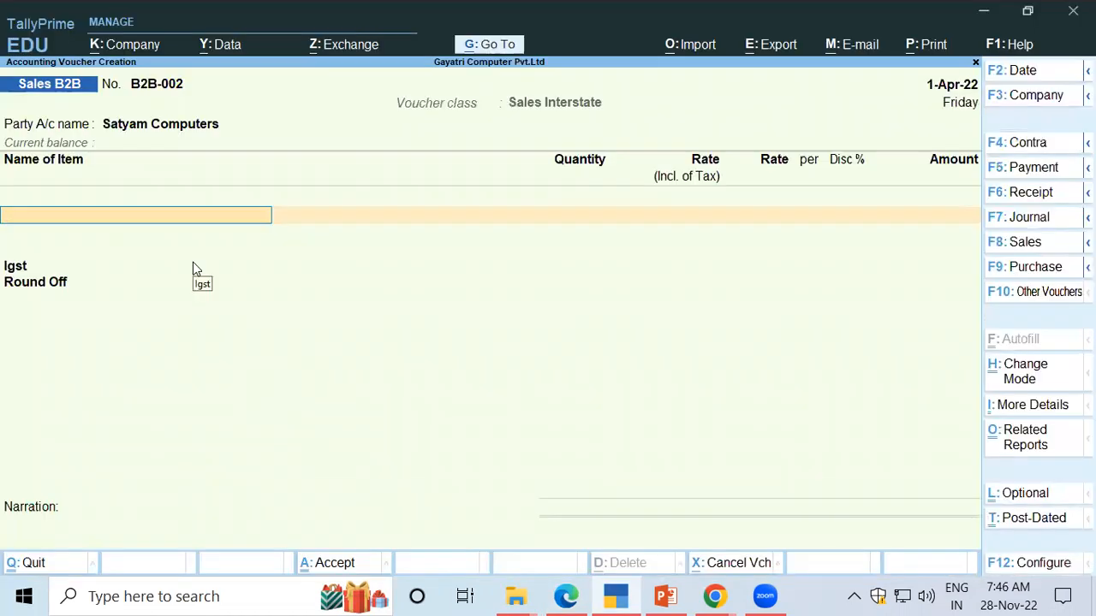
{"action": "type", "text": "Ms"}
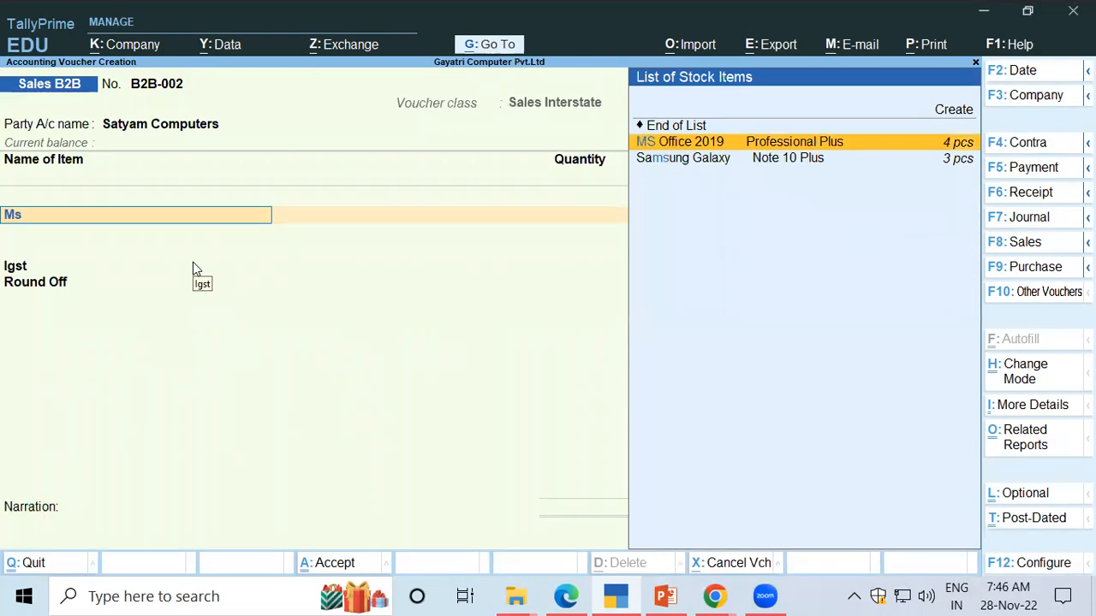
{"action": "key", "text": "Return"}
{"action": "key", "text": "Return"}
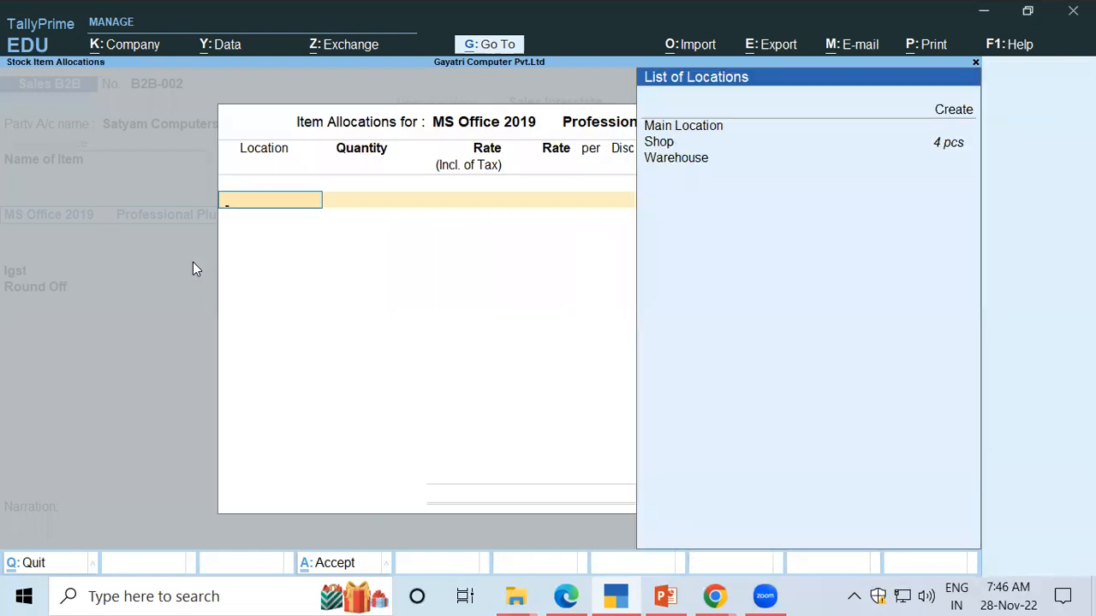
{"action": "key", "text": "Down"}
{"action": "key", "text": "Down"}
{"action": "key", "text": "Return"}
{"action": "type", "text": "2"}
{"action": "key", "text": "Return"}
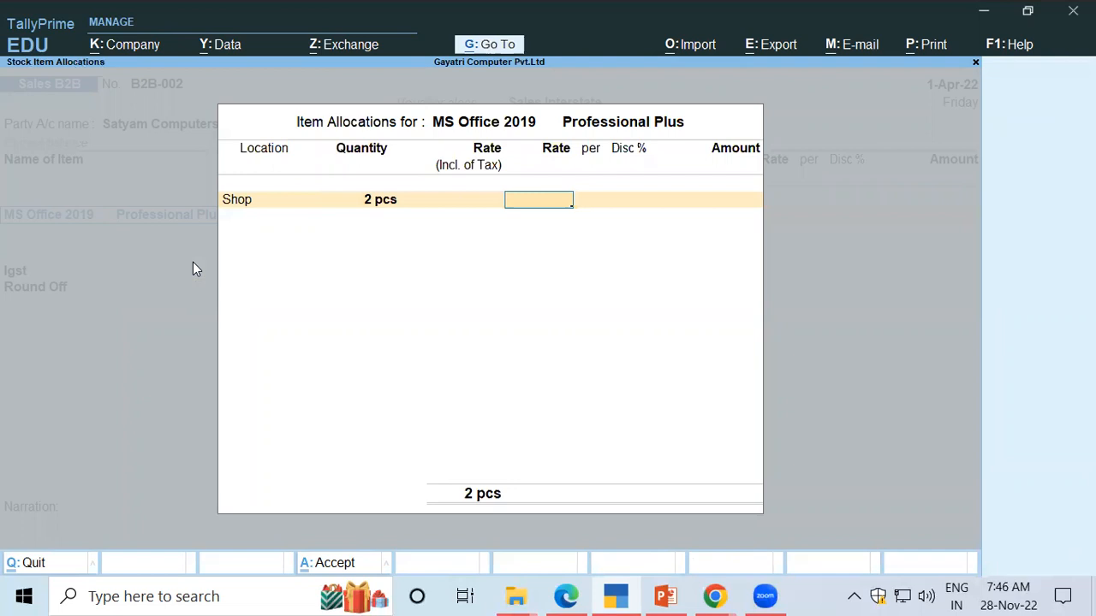
Step: Look up the MS Office rate in the PDF table, set it to 6200 per piece in TallyPrime, and finish the item allocation
{"action": "key", "text": "alt+Tab"}
{"action": "key", "text": "alt+Tab"}
{"action": "key", "text": "alt+Tab"}
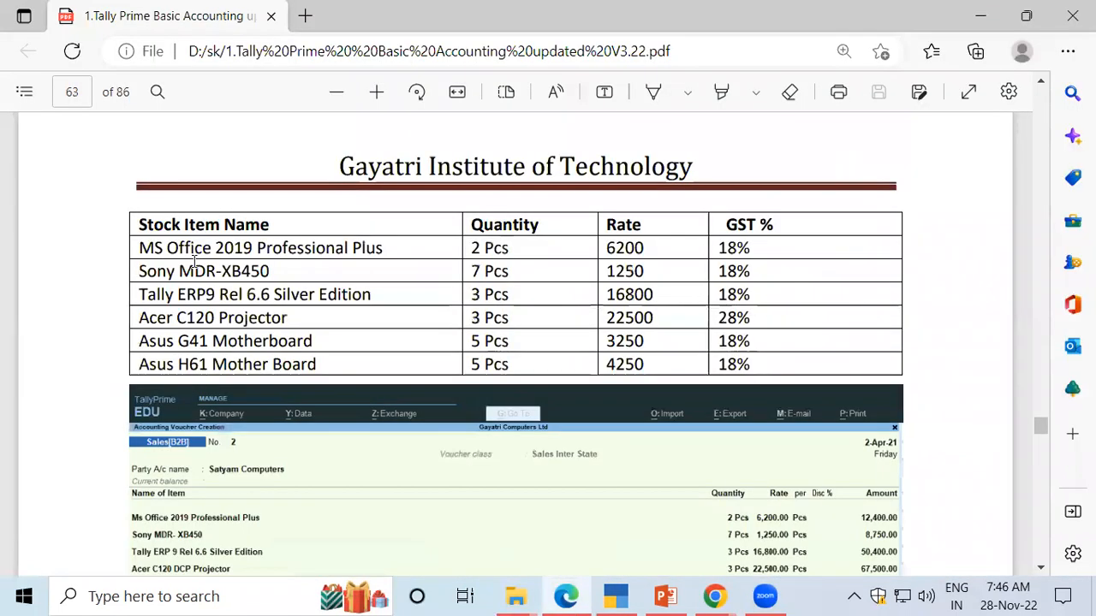
{"action": "key", "text": "alt+Tab"}
{"action": "type", "text": "5"}
{"action": "key", "text": "BackSpace"}
{"action": "type", "text": "6200"}
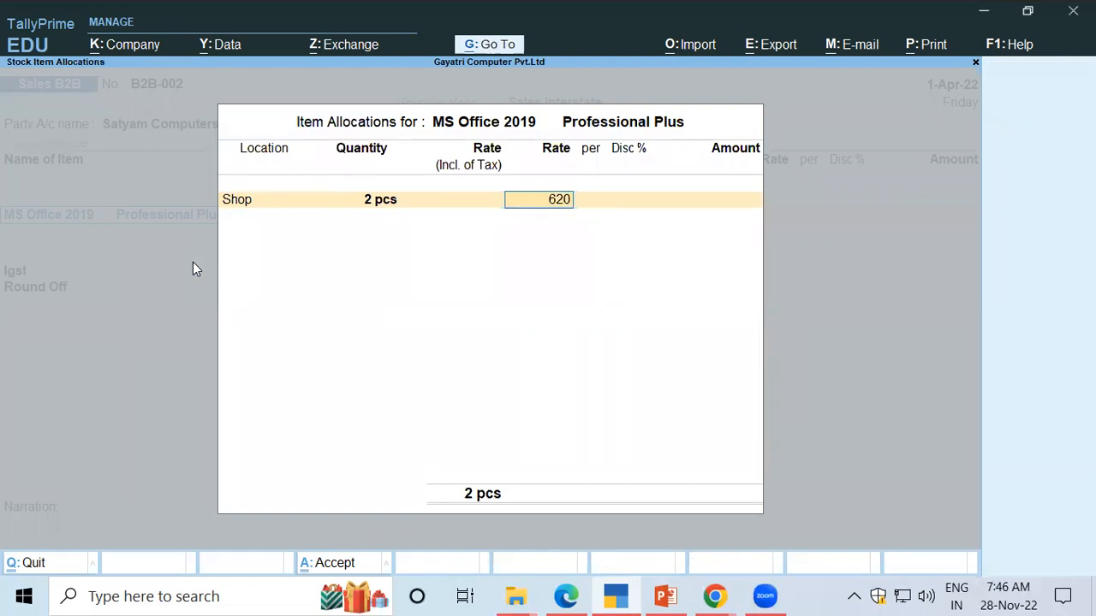
{"action": "key", "text": "Return"}
{"action": "key", "text": "Return"}
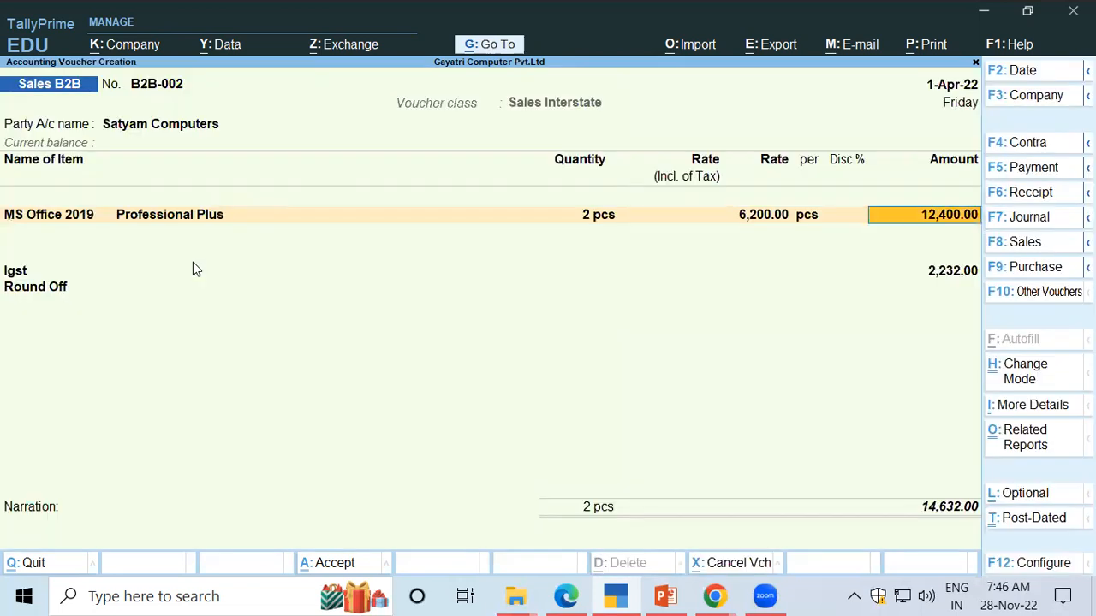
Step: Check the next item in the PDF table in Edge, then add 7 pcs of Sony MDR-XB450 from the Shop location in TallyPrime
{"action": "key", "text": "Return"}
{"action": "key", "text": "alt+Tab"}
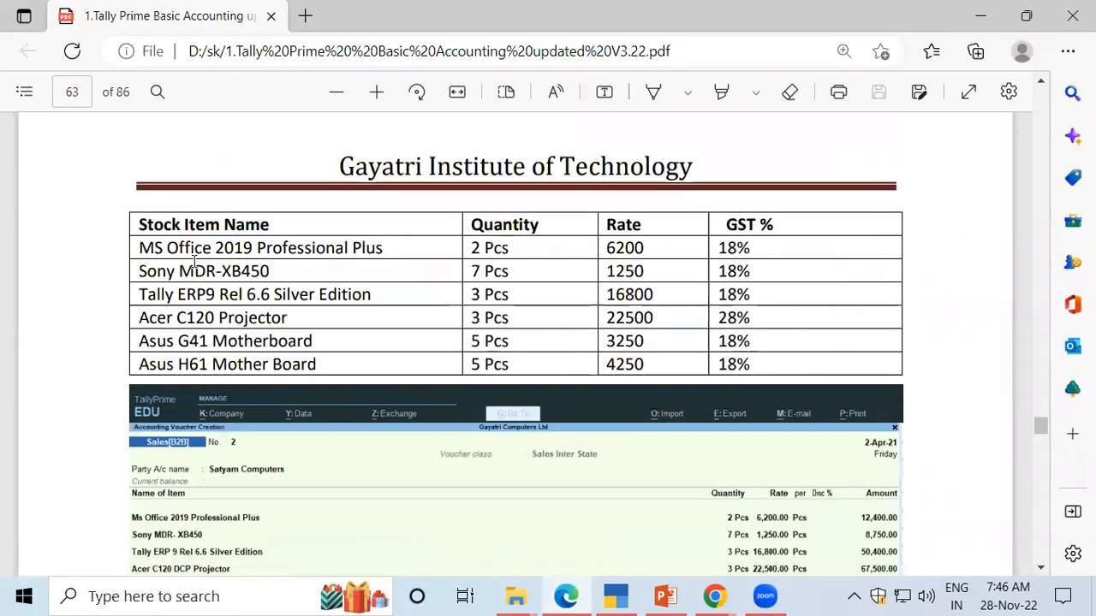
{"action": "key", "text": "alt+Tab"}
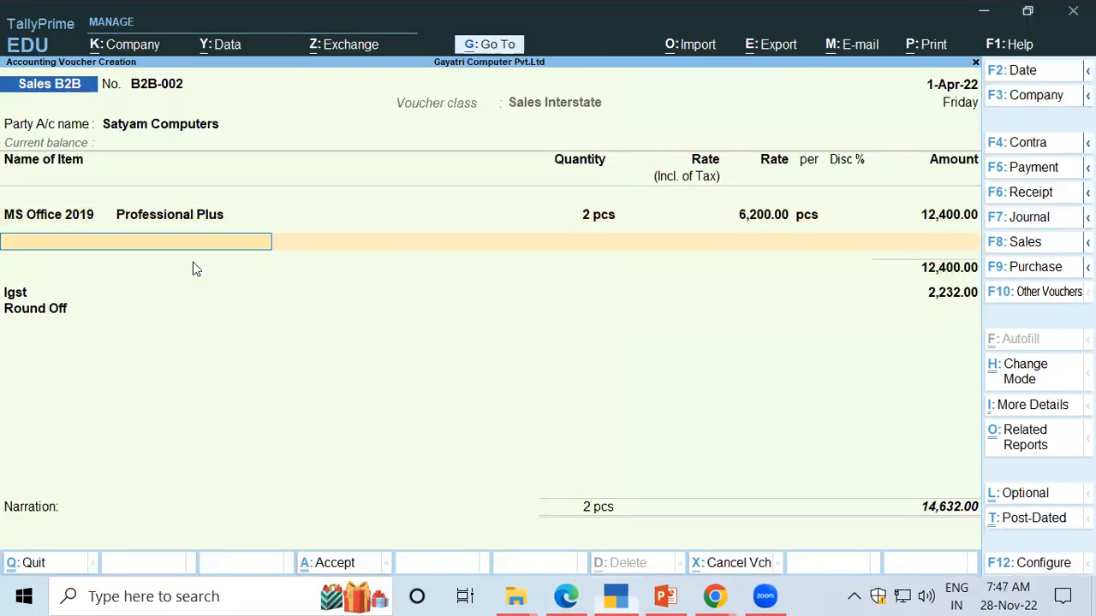
{"action": "type", "text": "Son"}
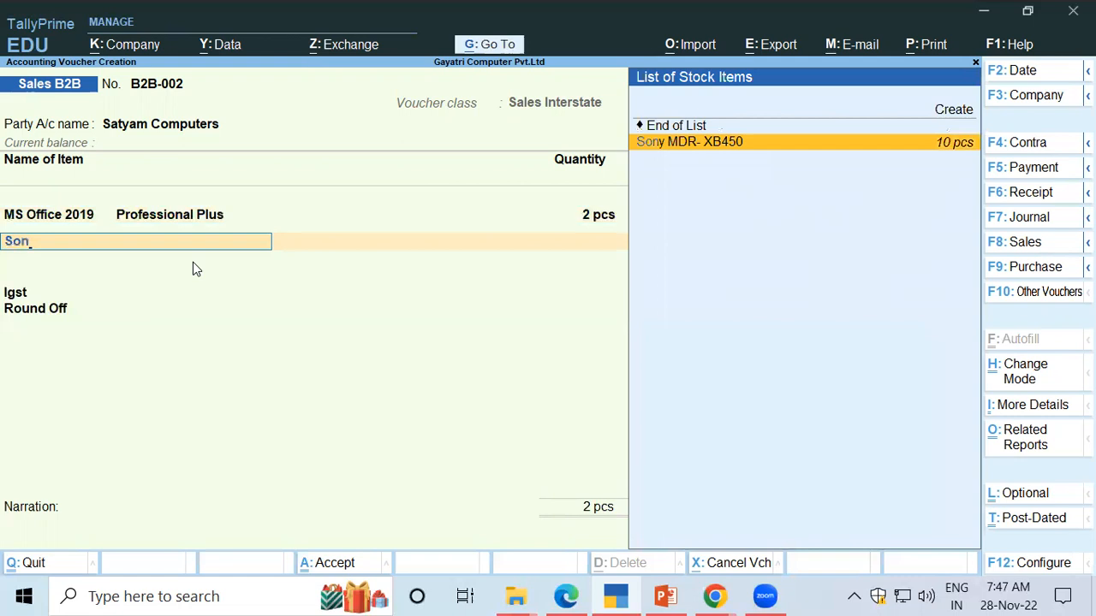
{"action": "key", "text": "Return"}
{"action": "key", "text": "Return"}
{"action": "key", "text": "Down"}
{"action": "key", "text": "Down"}
{"action": "key", "text": "Return"}
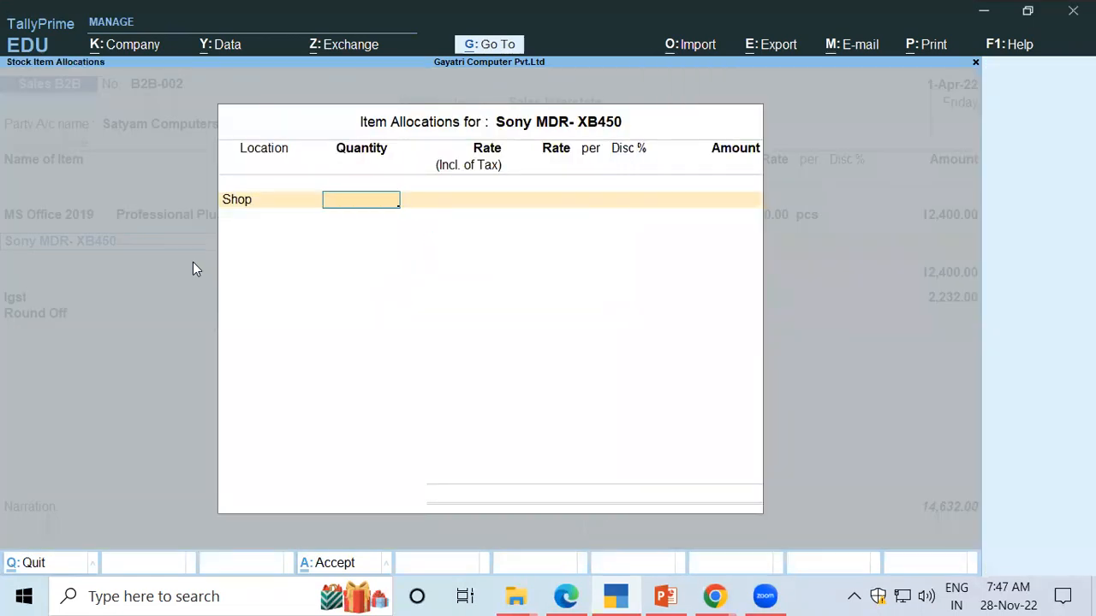
{"action": "type", "text": "7"}
{"action": "key", "text": "Return"}
{"action": "key", "text": "Return"}
Step: Look up the Sony MDR-XB450 rate in the PDF table, set it to 1250 per piece in TallyPrime, and finish its allocation
{"action": "key", "text": "alt+Tab"}
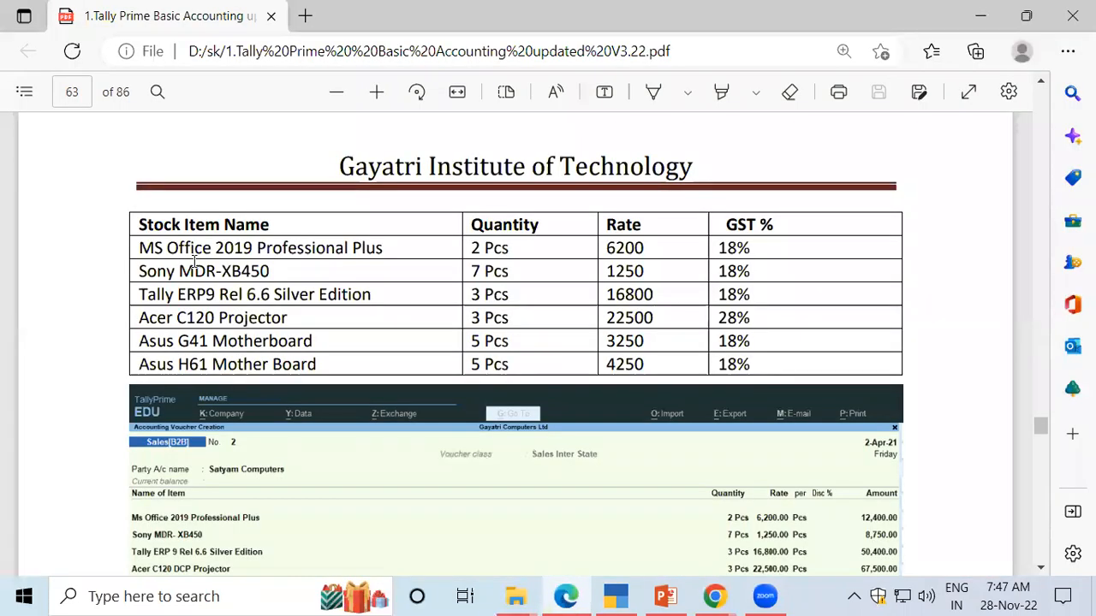
{"action": "key", "text": "alt+Tab"}
{"action": "type", "text": "1250"}
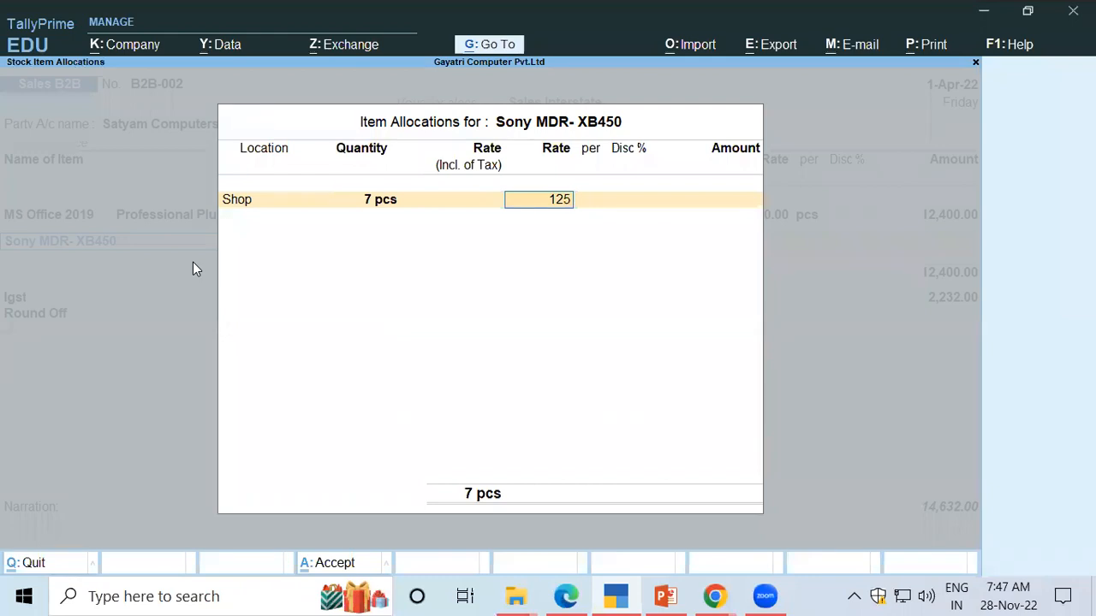
{"action": "key", "text": "Return"}
{"action": "key", "text": "Return"}
{"action": "key", "text": "Return"}
{"action": "key", "text": "Return"}
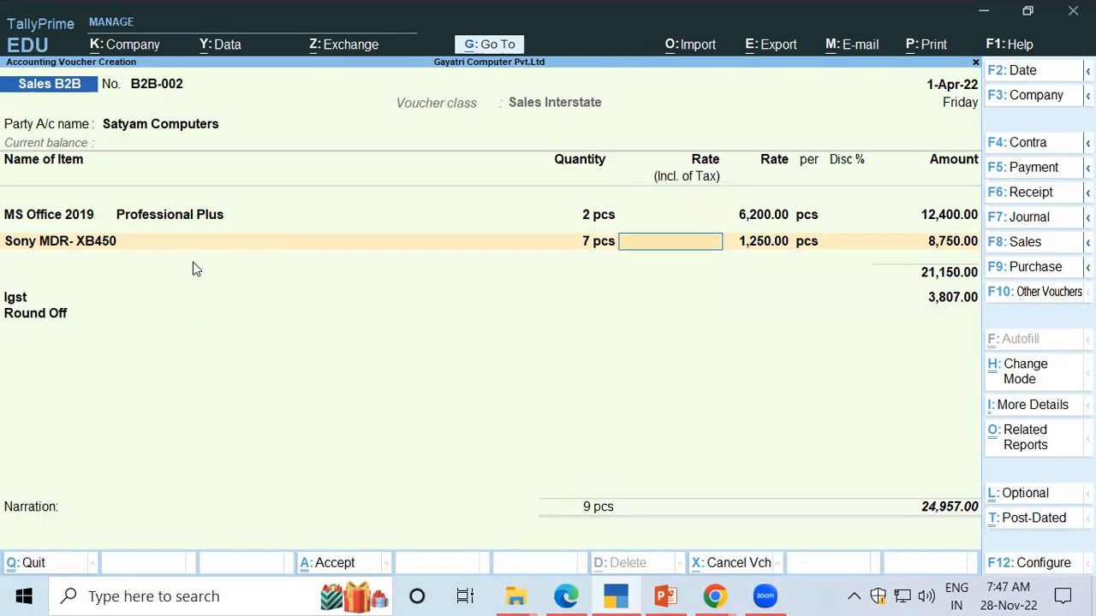
Step: Consult the PDF table in Edge, then add Tally ERP 9 Rel 6.6 Silver Edition to the TallyPrime voucher with its description blank
{"action": "key", "text": "alt+Tab"}
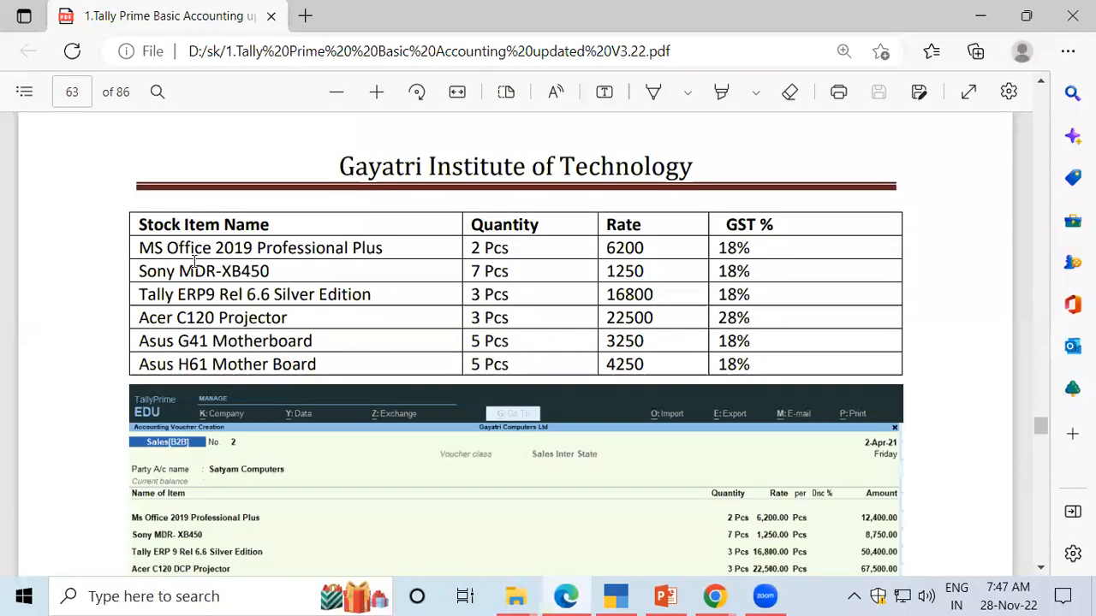
{"action": "key", "text": "alt+Tab"}
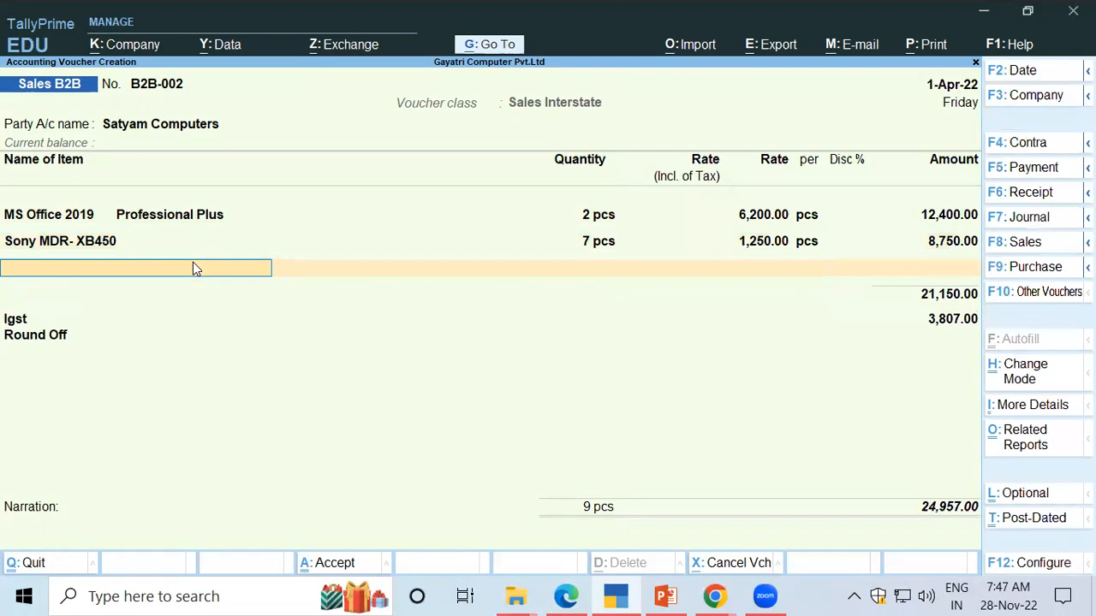
{"action": "type", "text": "Ta"}
{"action": "key", "text": "Return"}
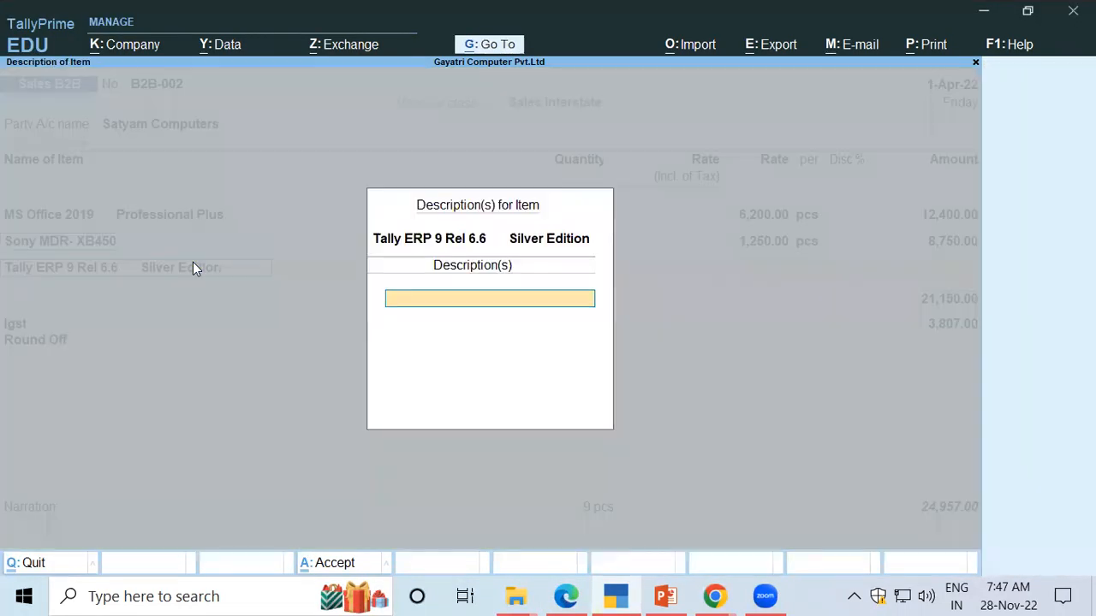
{"action": "key", "text": "Return"}
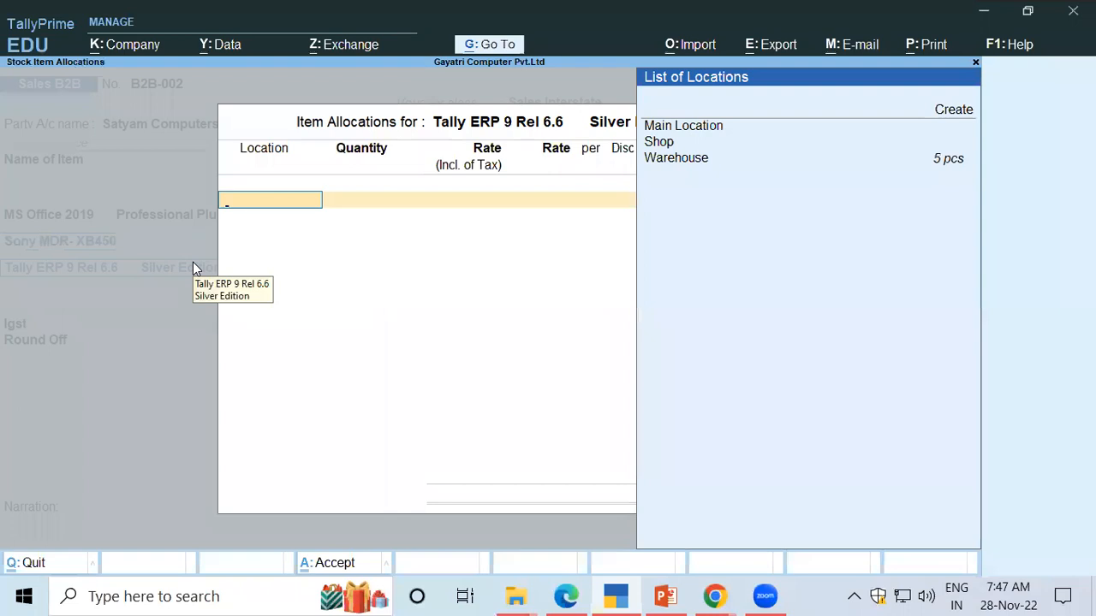
Step: Allocate the Tally ERP 9 Rel 6.6 Silver Edition item from the Warehouse location
{"action": "key", "text": "Return"}
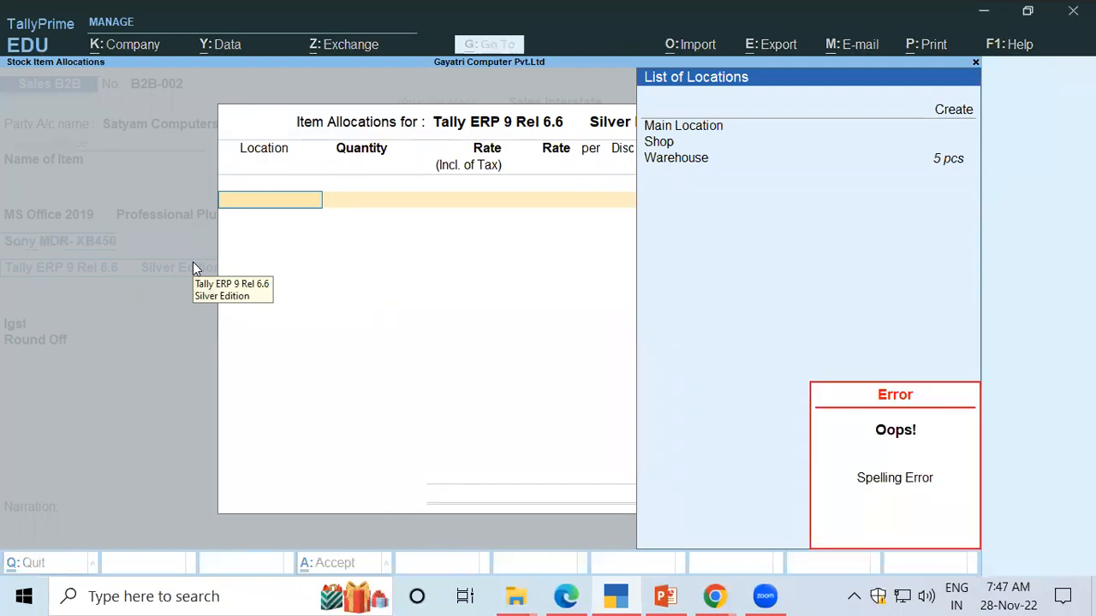
{"action": "key", "text": "Return"}
{"action": "key", "text": "Return"}
{"action": "left_click", "coordinate": [702, 127]}
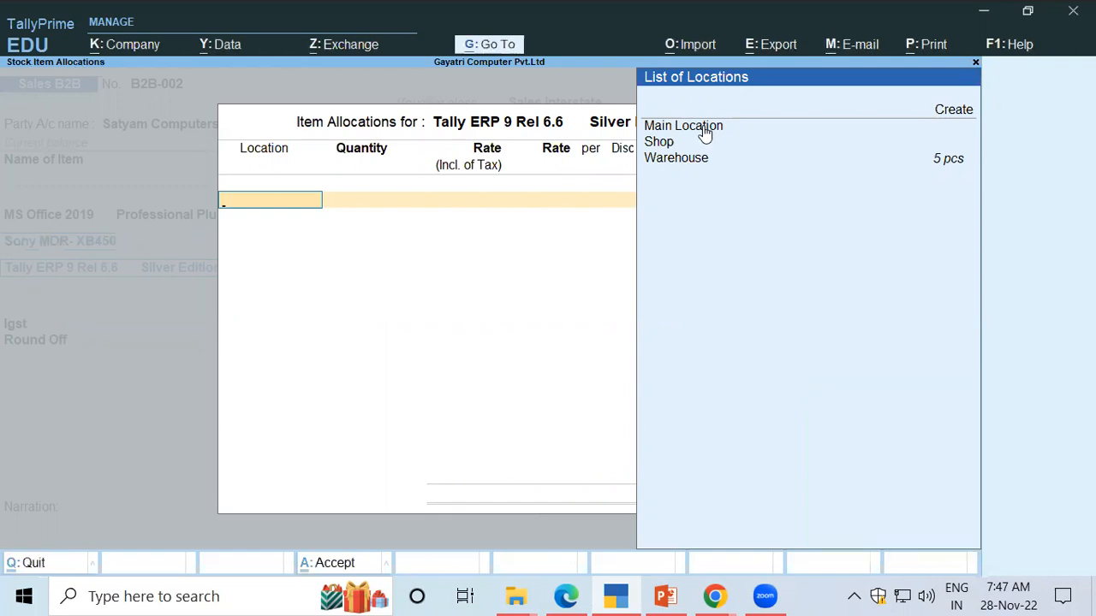
{"action": "left_click", "coordinate": [704, 130]}
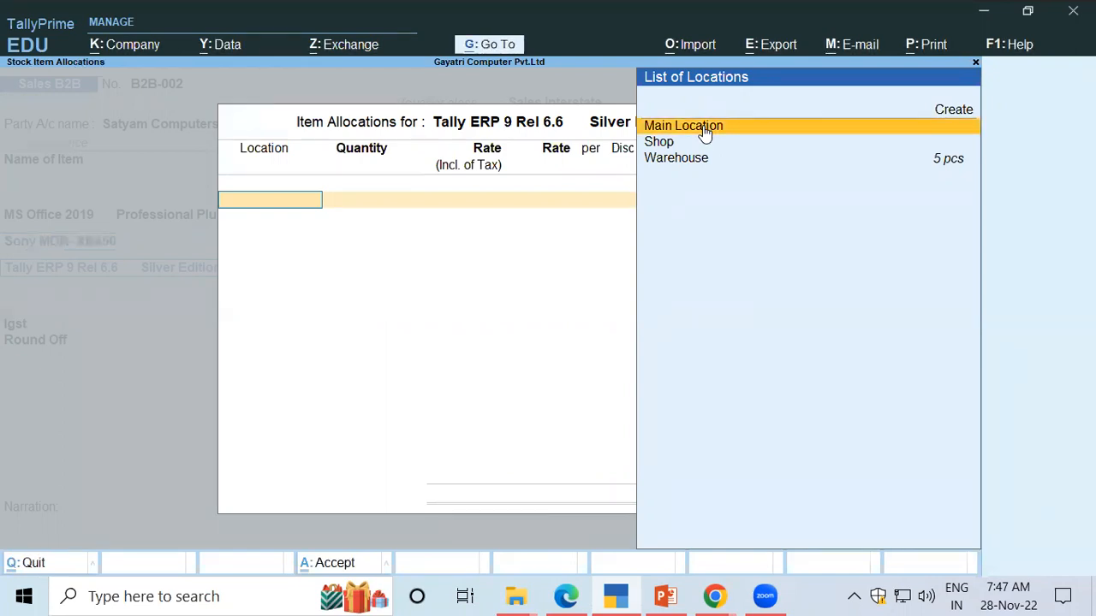
{"action": "key", "text": "Down"}
{"action": "key", "text": "Down"}
{"action": "key", "text": "Return"}
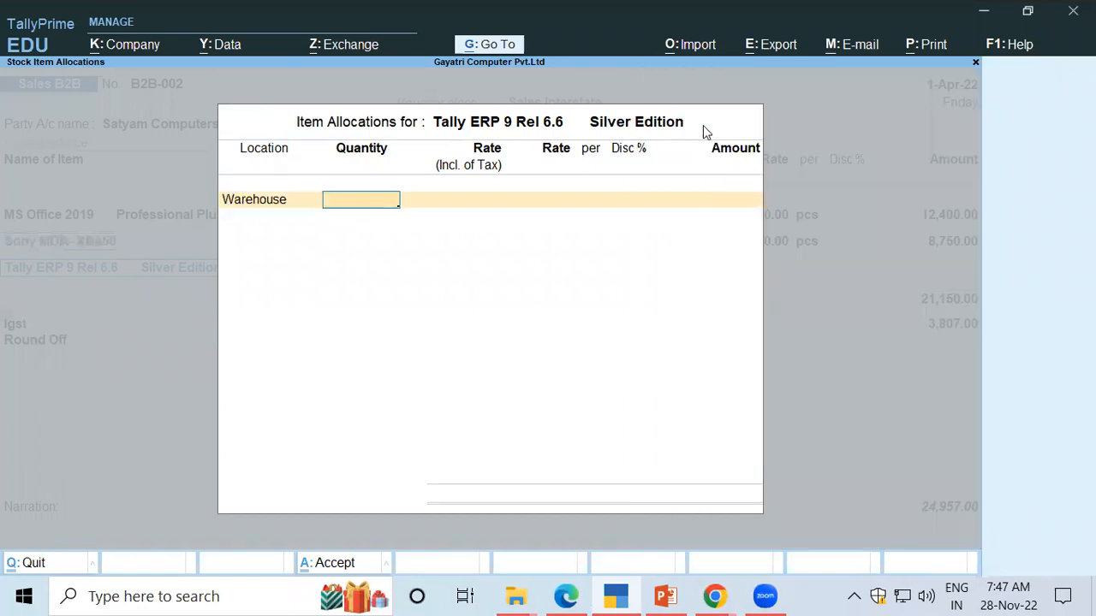
Step: Go back to the stock item selection, reopen the Tally ERP 9 Silver Edition allocation, and set its quantity to 3 pcs
{"action": "key", "text": "Escape"}
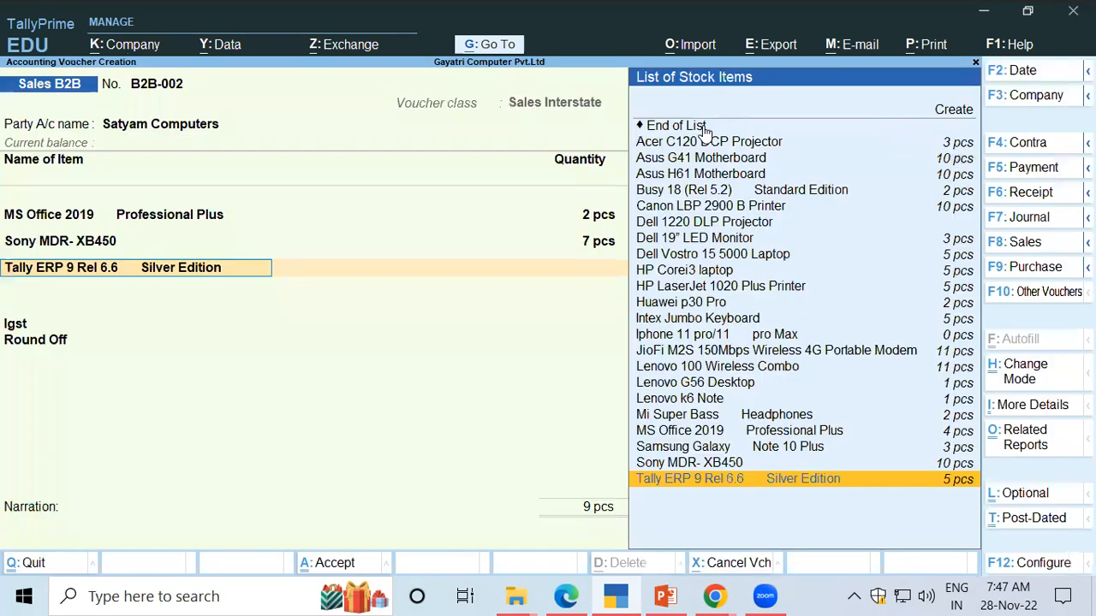
{"action": "key", "text": "Return"}
{"action": "key", "text": "Return"}
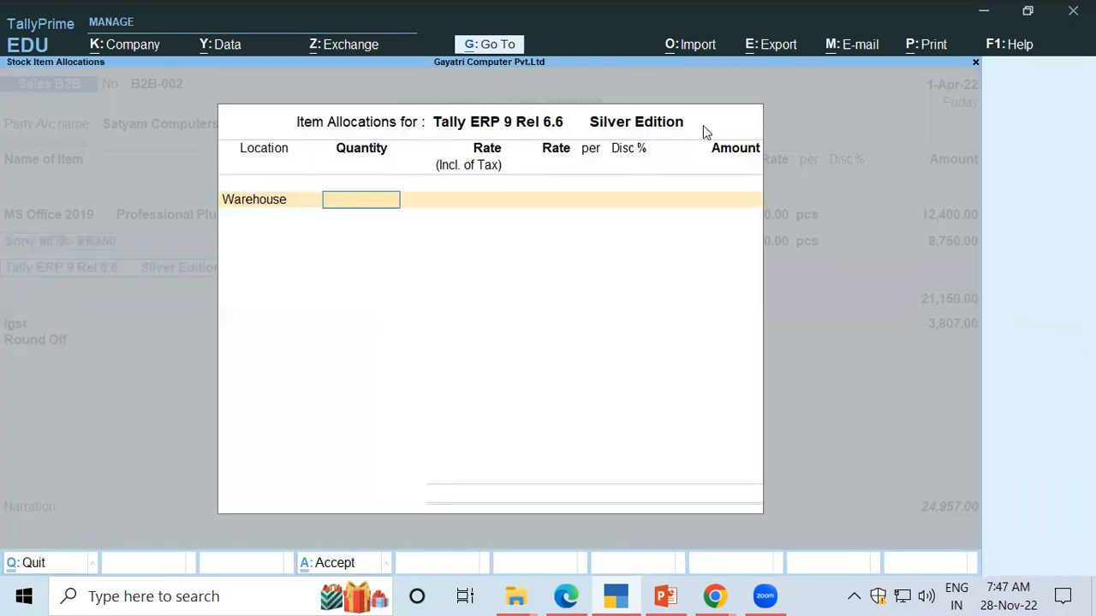
{"action": "type", "text": "3"}
{"action": "key", "text": "Return"}
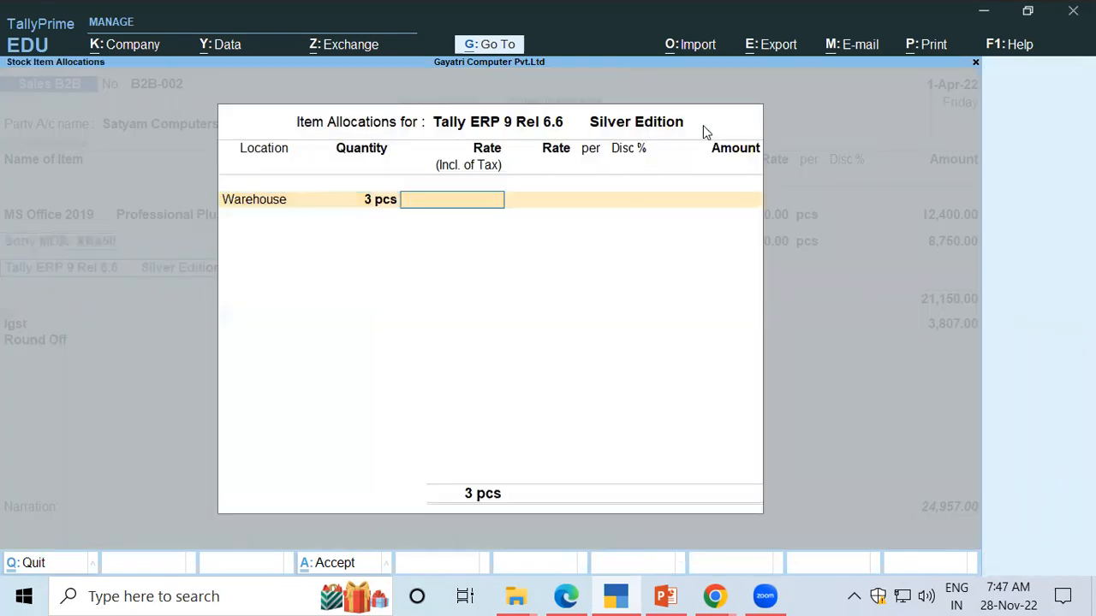
{"action": "key", "text": "Return"}
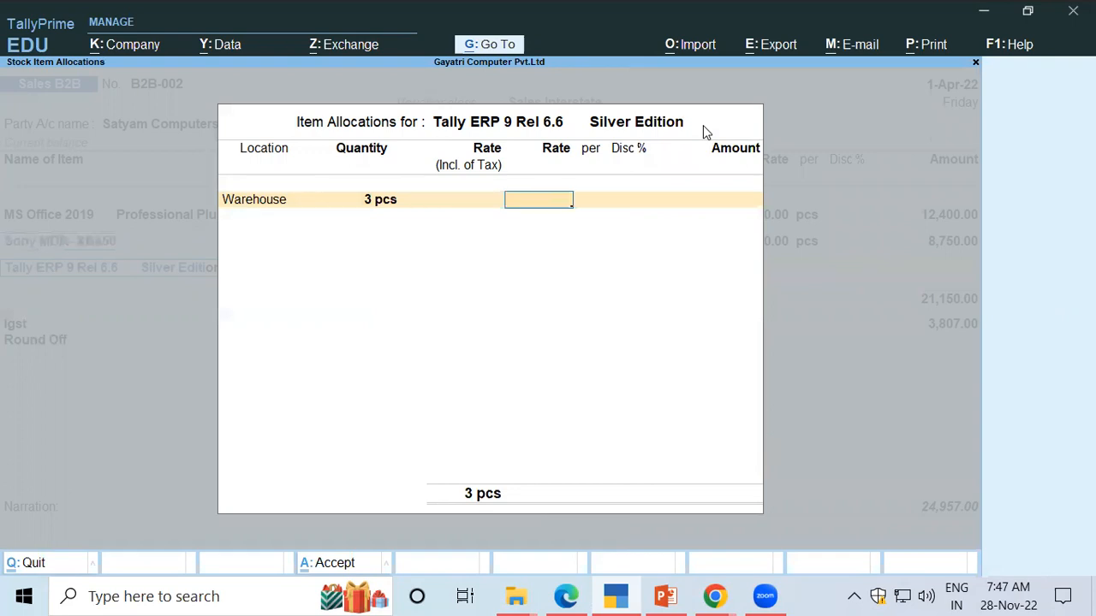
Step: Set the Tally ERP 9 Silver Edition rate to 16800 per piece and complete its voucher line
{"action": "type", "text": "16800"}
{"action": "key", "text": "Return"}
{"action": "key", "text": "Return"}
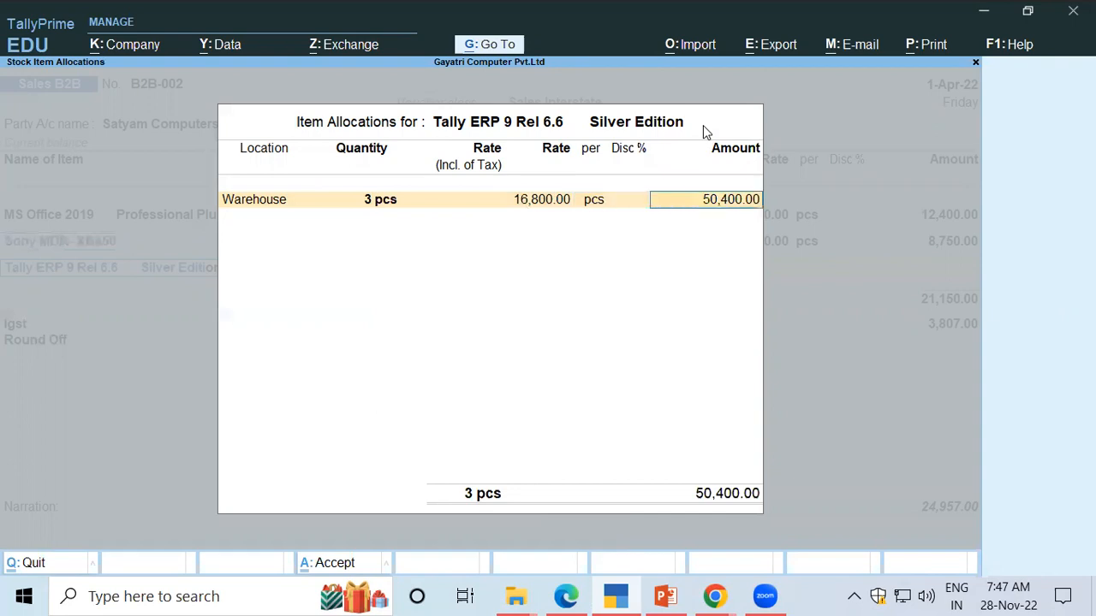
{"action": "key", "text": "Return"}
{"action": "key", "text": "Return"}
{"action": "key", "text": "Return"}
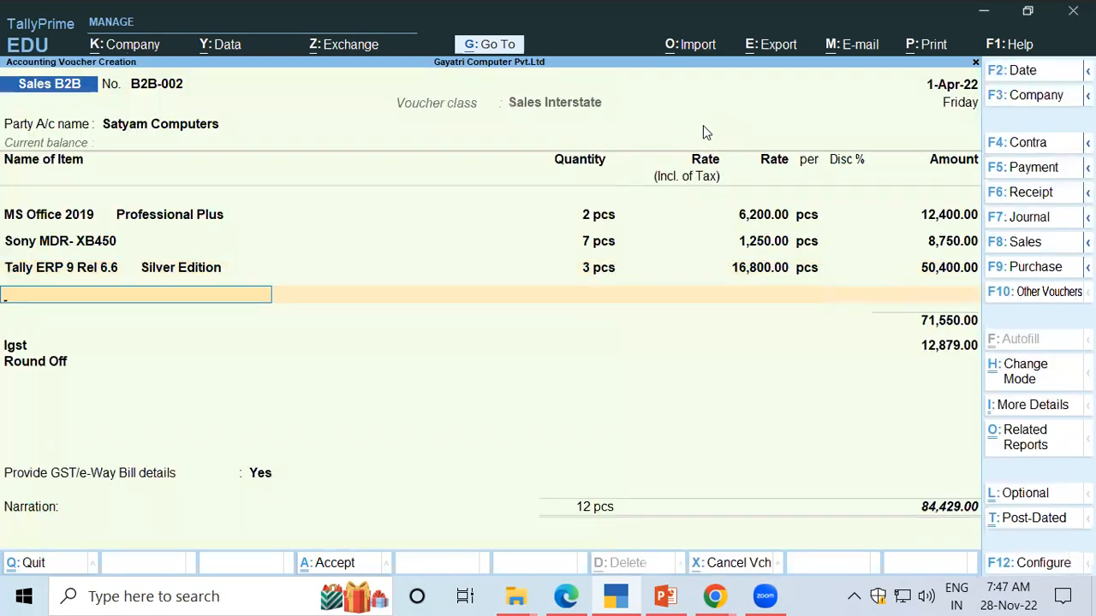
Step: Check the next item in the PDF table in Edge, then add Acer C120 DCP Projector from the Warehouse location in TallyPrime
{"action": "key", "text": "alt+Tab"}
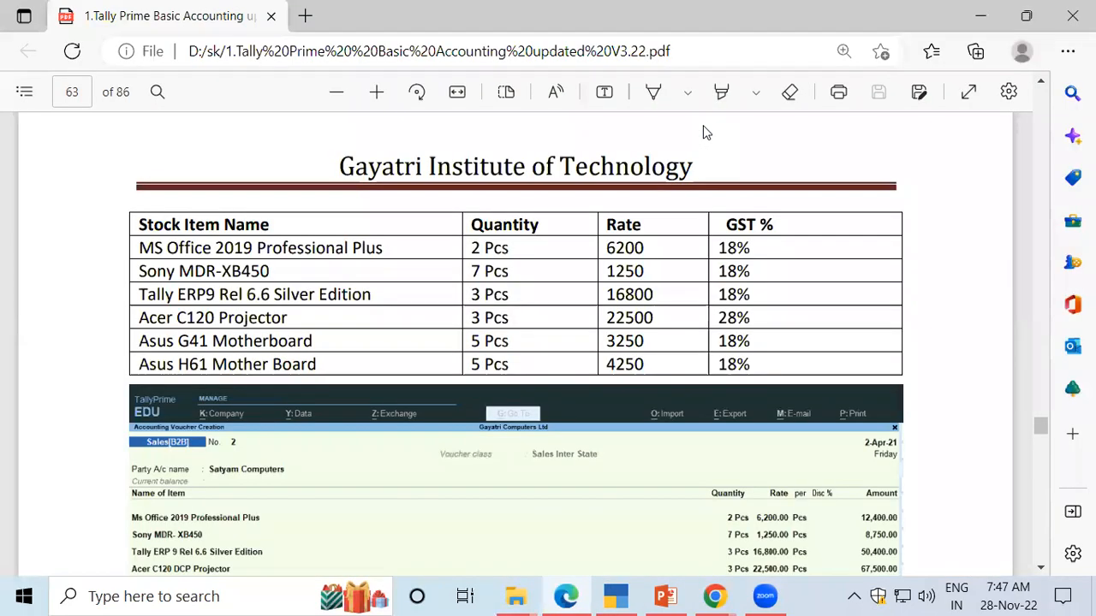
{"action": "key", "text": "alt+Tab"}
{"action": "type", "text": "Ace"}
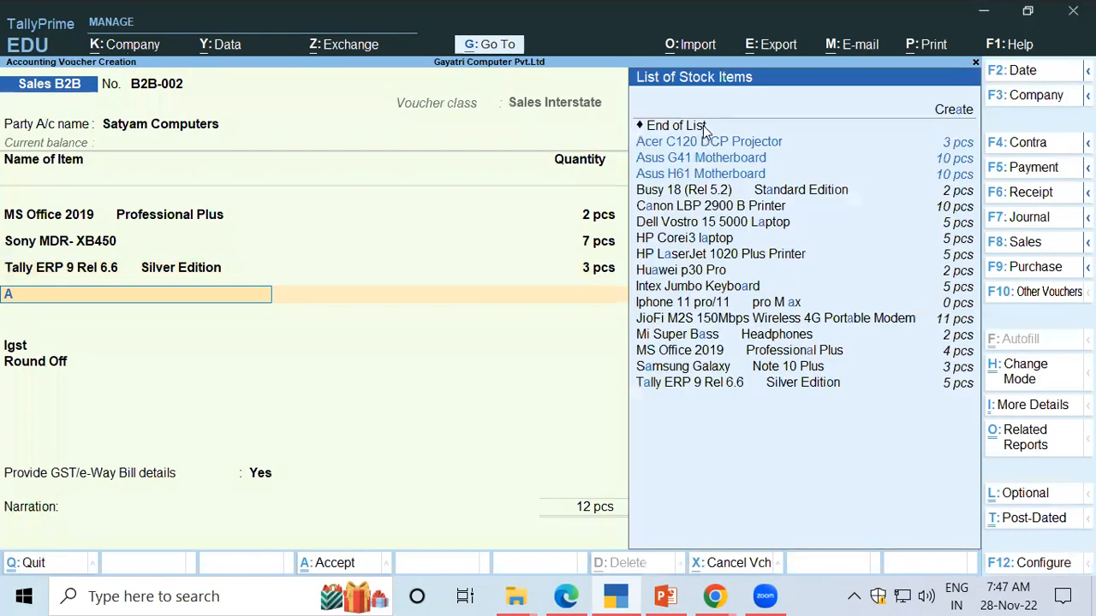
{"action": "key", "text": "Return"}
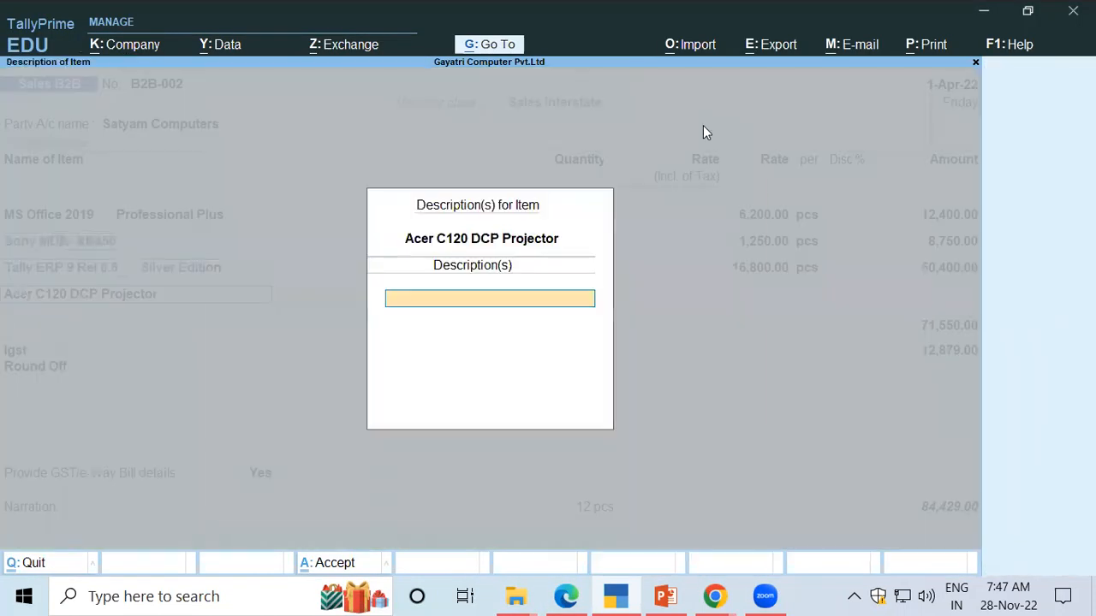
{"action": "key", "text": "Return"}
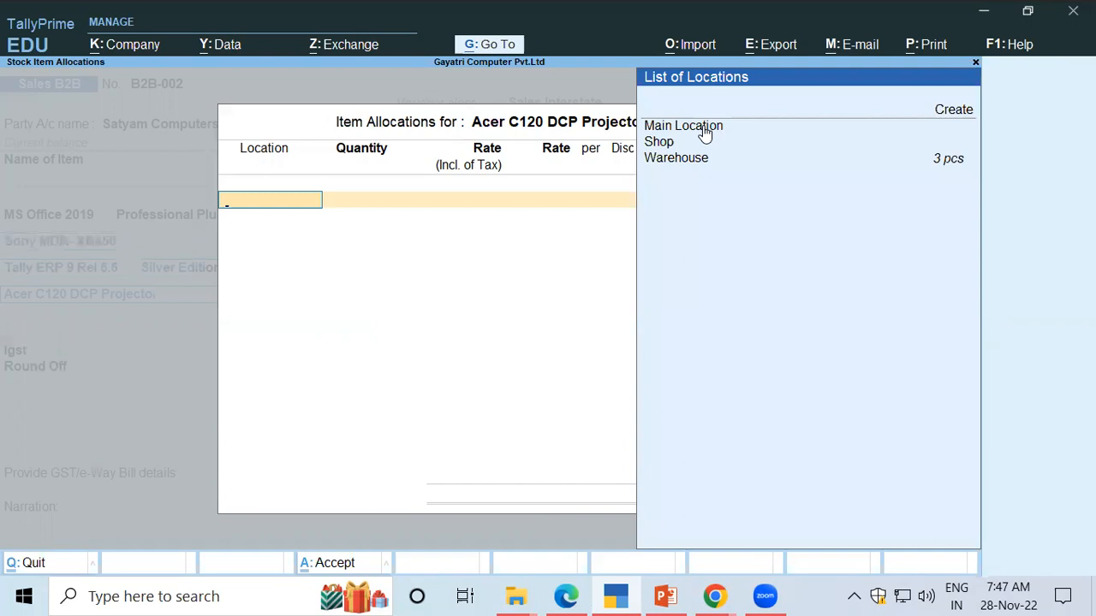
{"action": "key", "text": "Down"}
{"action": "key", "text": "Down"}
{"action": "key", "text": "Down"}
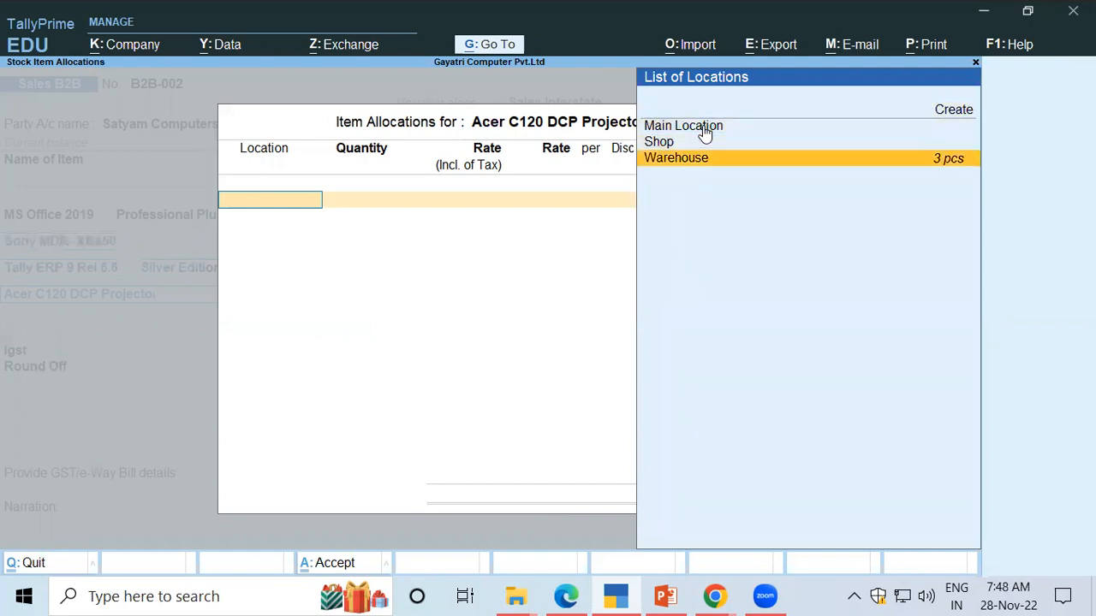
{"action": "key", "text": "Return"}
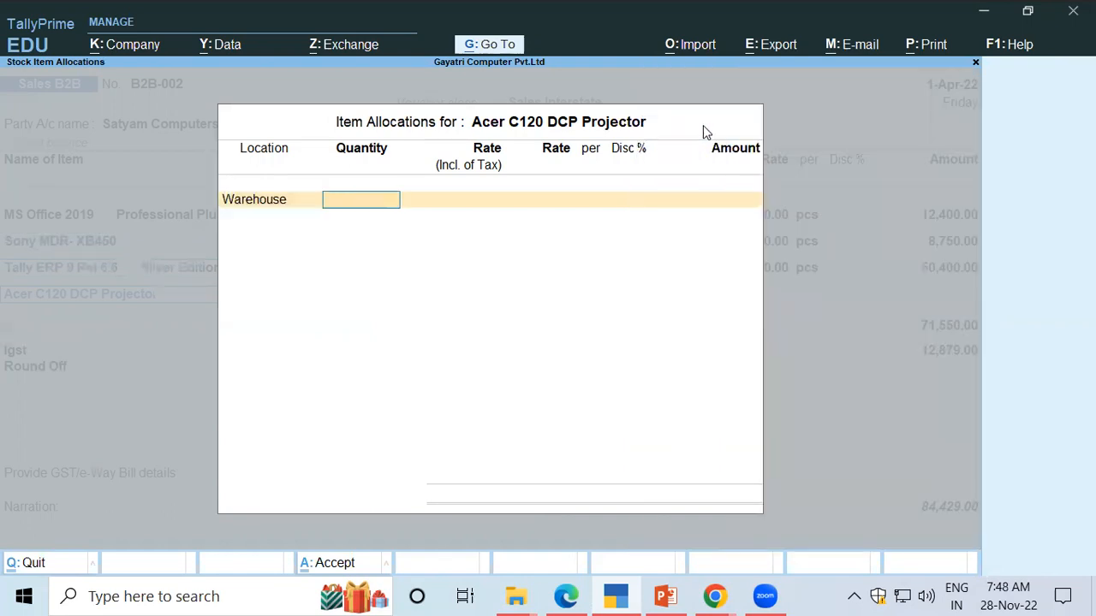
Step: Look up the projector's quantity in the PDF table and set it to 3 pcs in the TallyPrime allocation
{"action": "key", "text": "alt+Tab"}
{"action": "key", "text": "alt+Tab"}
{"action": "type", "text": "2"}
{"action": "key", "text": "BackSpace"}
{"action": "type", "text": "3"}
{"action": "key", "text": "Return"}
Step: Look up the projector's rate in the PDF table, set it to 22500 per piece in TallyPrime, and finish its allocation
{"action": "key", "text": "alt+Tab"}
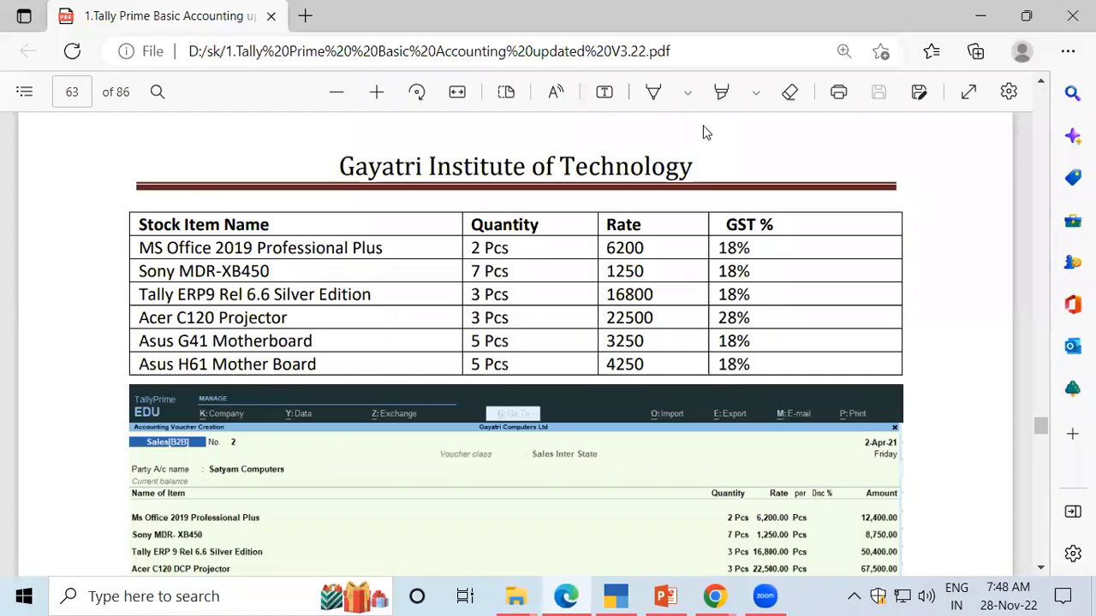
{"action": "key", "text": "alt+Tab"}
{"action": "type", "text": "22500"}
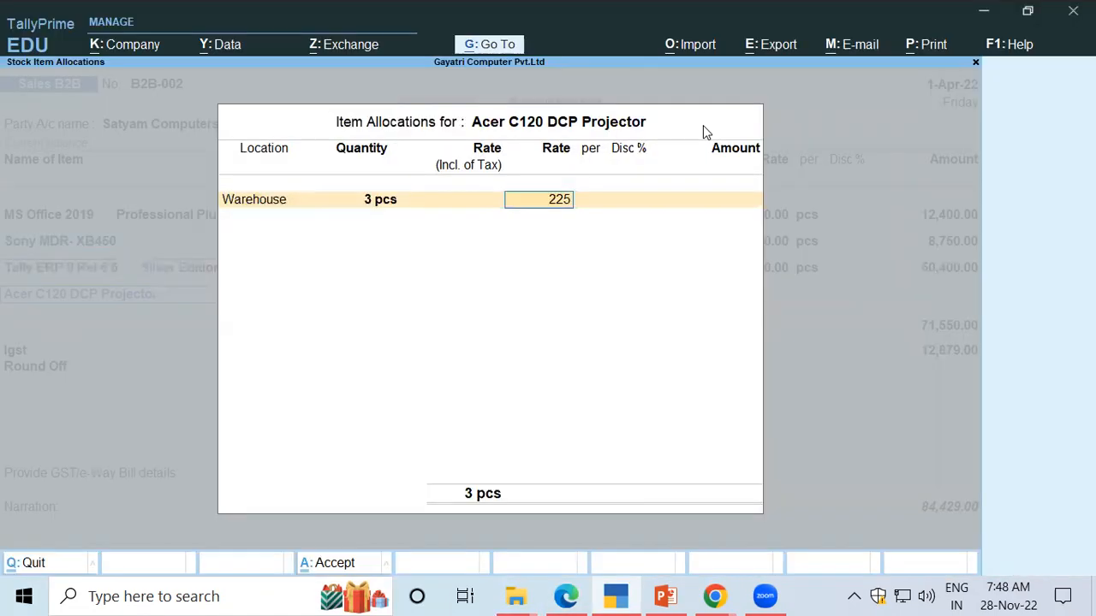
{"action": "key", "text": "Return"}
{"action": "key", "text": "Return"}
{"action": "key", "text": "Return"}
{"action": "key", "text": "Return"}
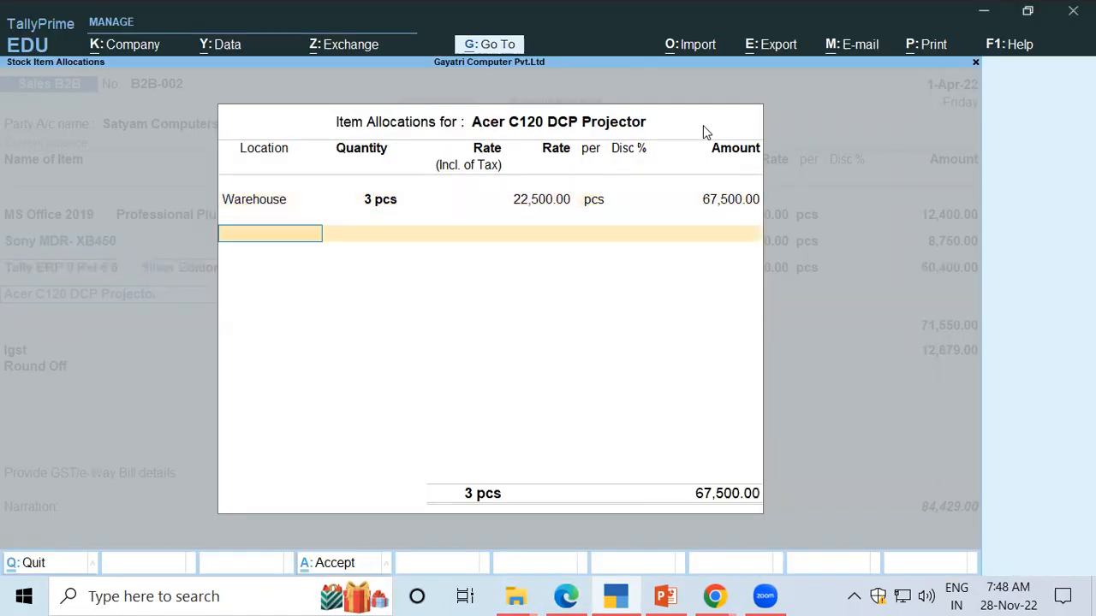
{"action": "key", "text": "Return"}
Step: Check the next item in the PDF table in Edge, then add Asus G41 Motherboard from the Shop location in TallyPrime
{"action": "key", "text": "alt+Tab"}
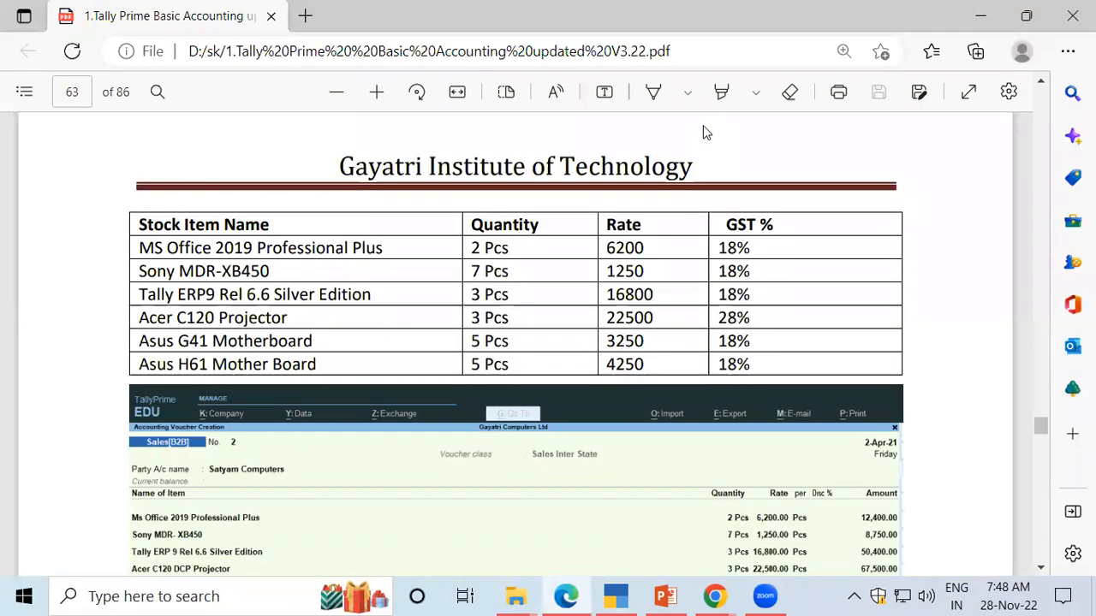
{"action": "key", "text": "alt+Tab"}
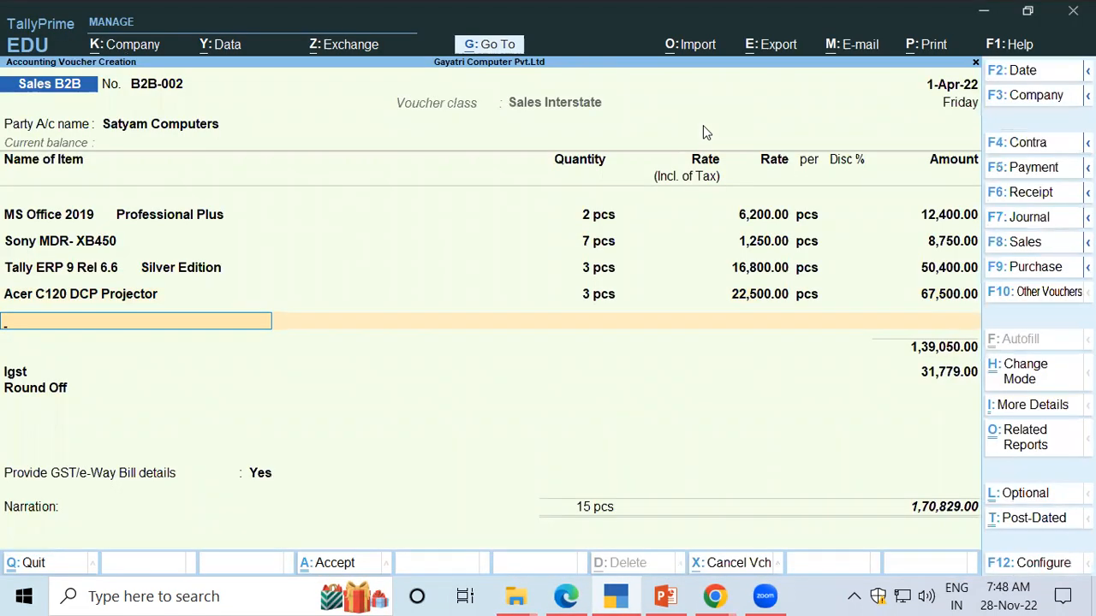
{"action": "type", "text": "Asu"}
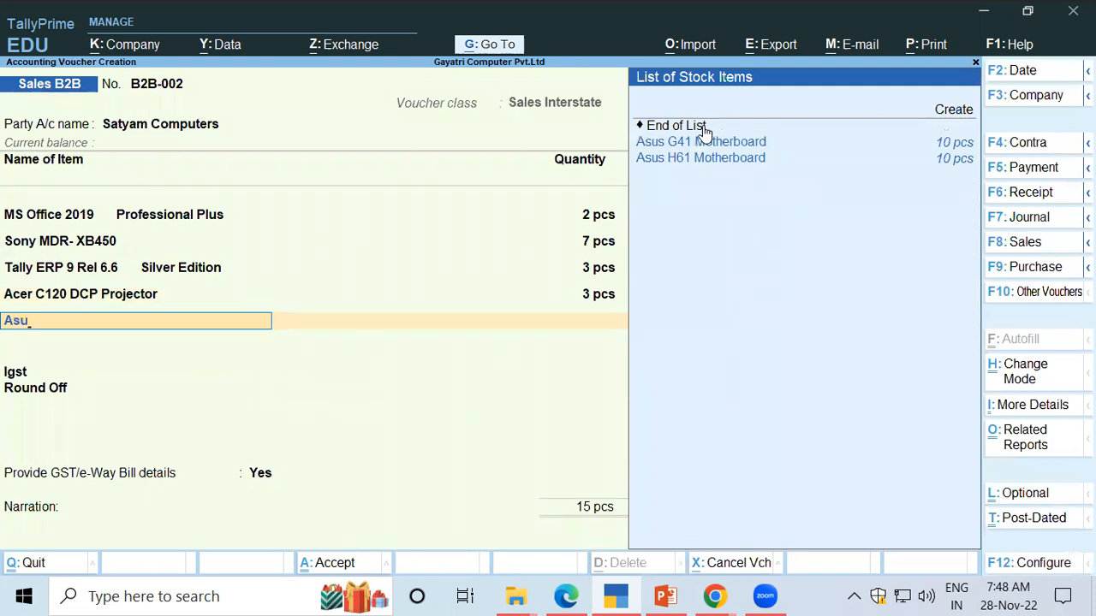
{"action": "key", "text": "Down"}
{"action": "key", "text": "Return"}
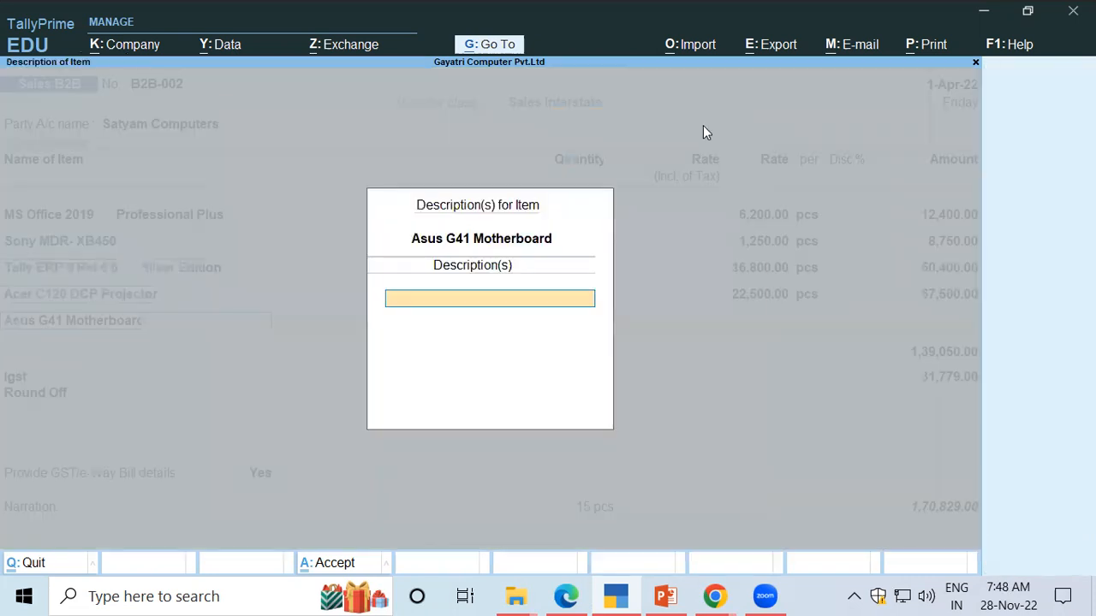
{"action": "key", "text": "Return"}
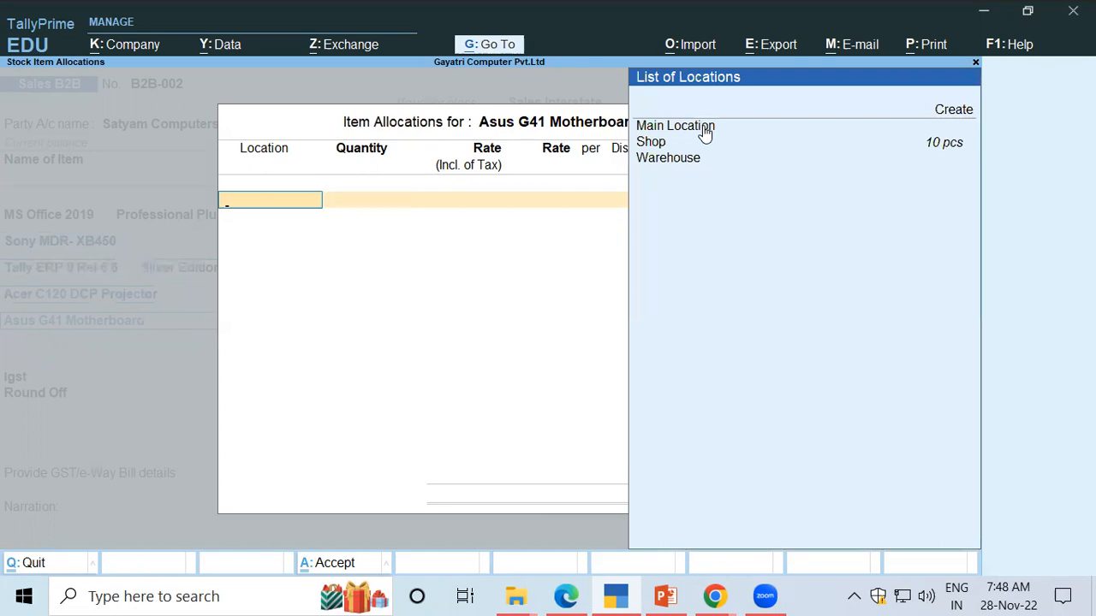
{"action": "key", "text": "Down"}
{"action": "key", "text": "Down"}
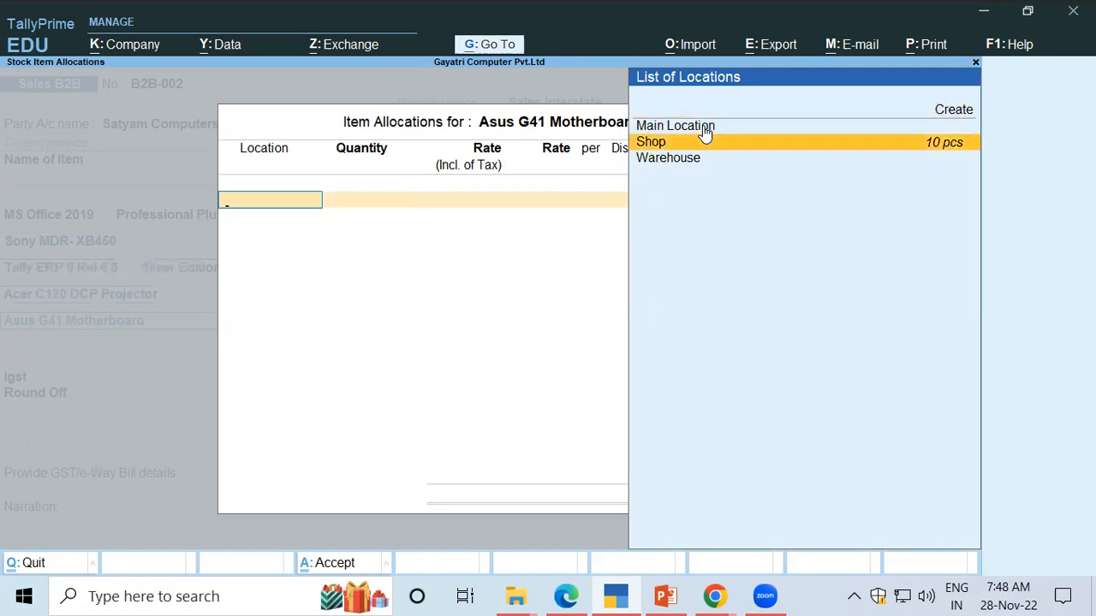
{"action": "key", "text": "Return"}
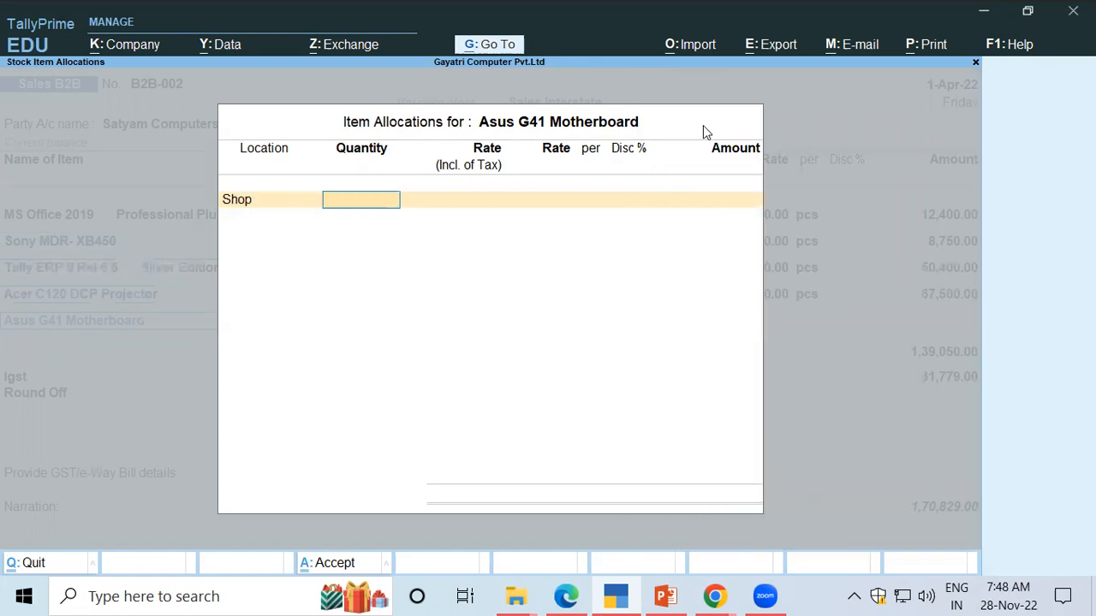
Step: Set the Asus G41 Motherboard quantity to 5 pcs and rate to 3250 per piece, and finish its allocation
{"action": "type", "text": "5"}
{"action": "key", "text": "Return"}
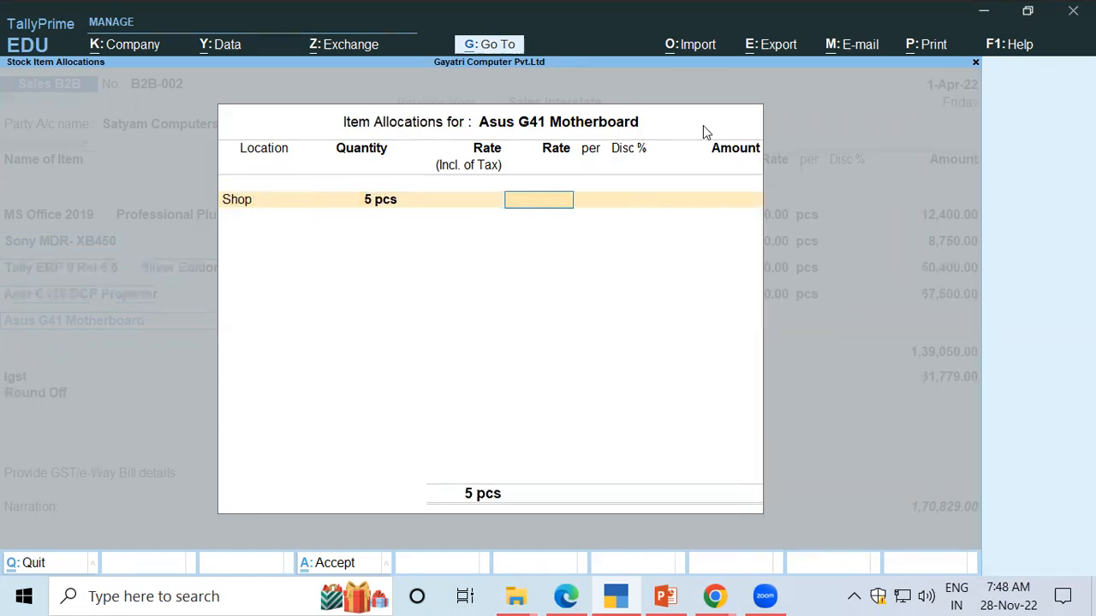
{"action": "type", "text": "3,2"}
{"action": "type", "text": "50"}
{"action": "key", "text": "Return"}
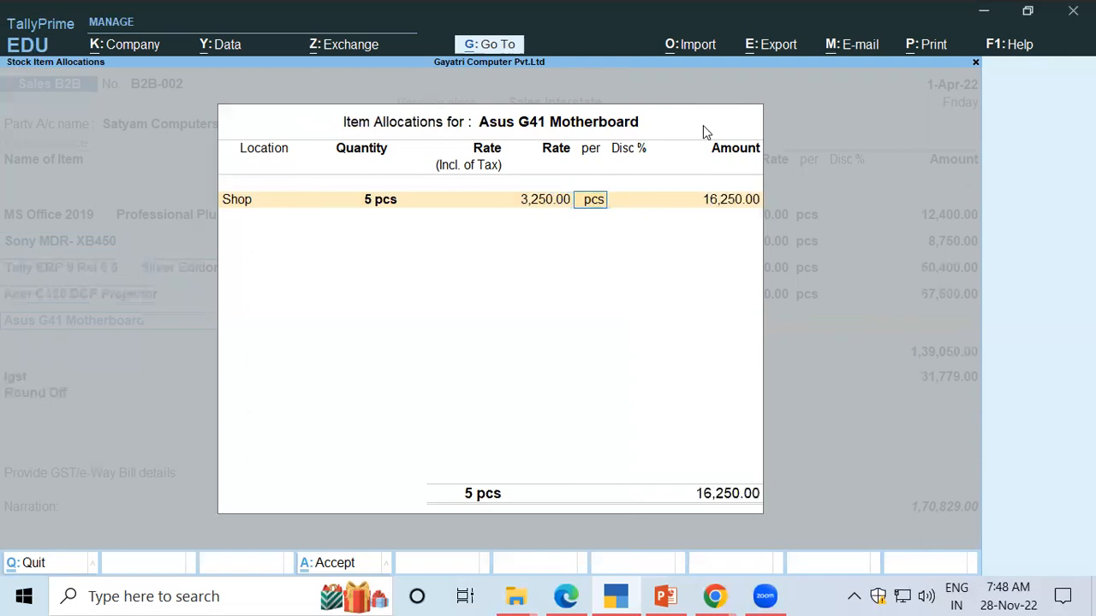
{"action": "key", "text": "Return"}
{"action": "key", "text": "Return"}
{"action": "key", "text": "Return"}
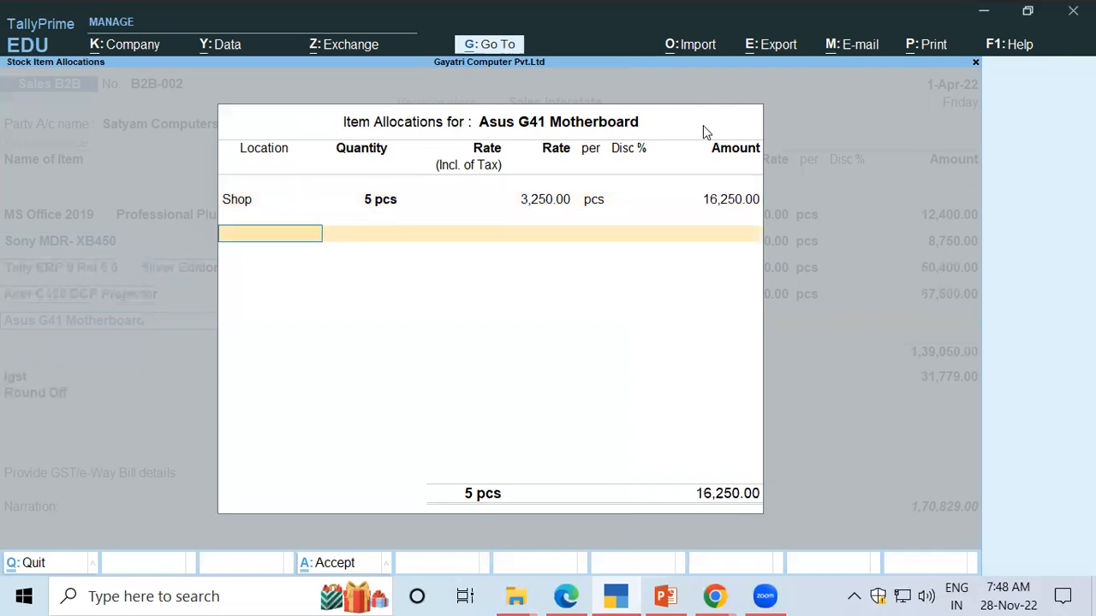
{"action": "key", "text": "Return"}
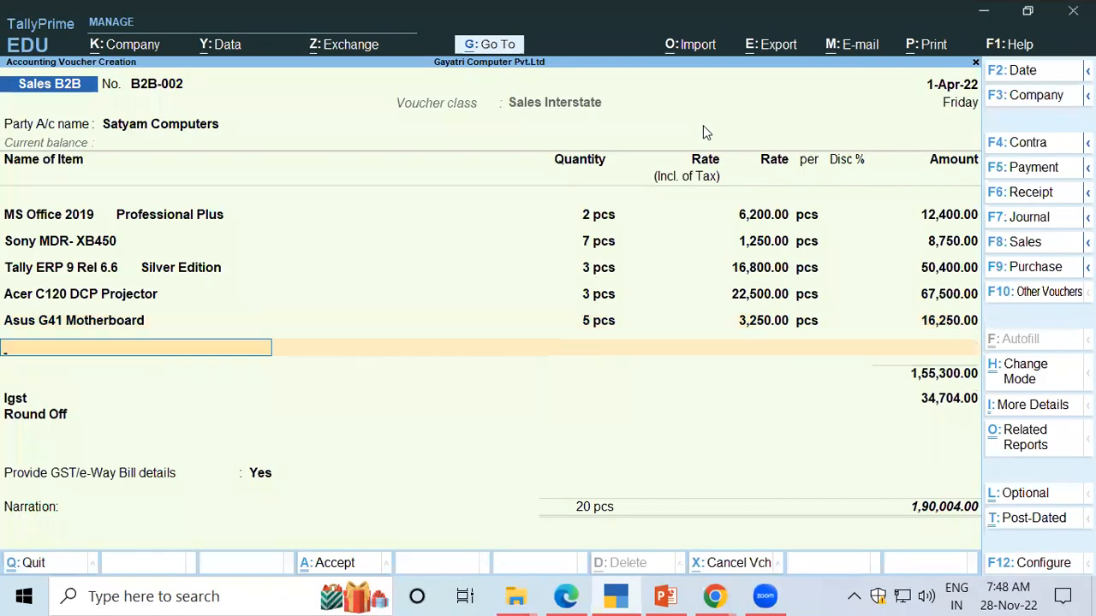
Step: Check the last item in the PDF table in Edge, then add Asus H61 Motherboard from the Shop location in TallyPrime
{"action": "key", "text": "alt+Tab"}
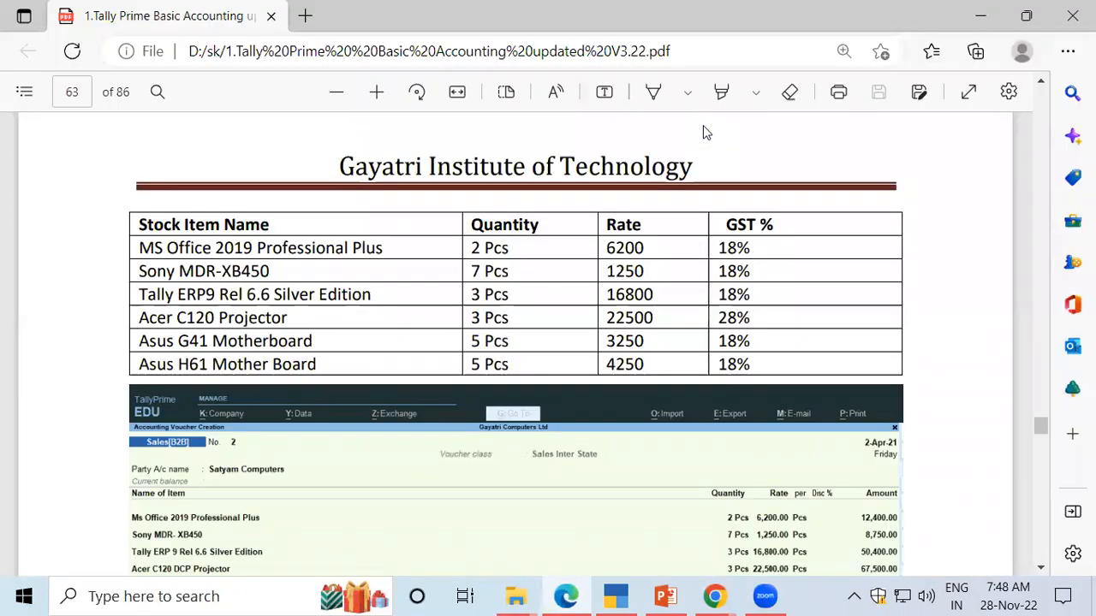
{"action": "key", "text": "alt+Tab"}
{"action": "type", "text": "As"}
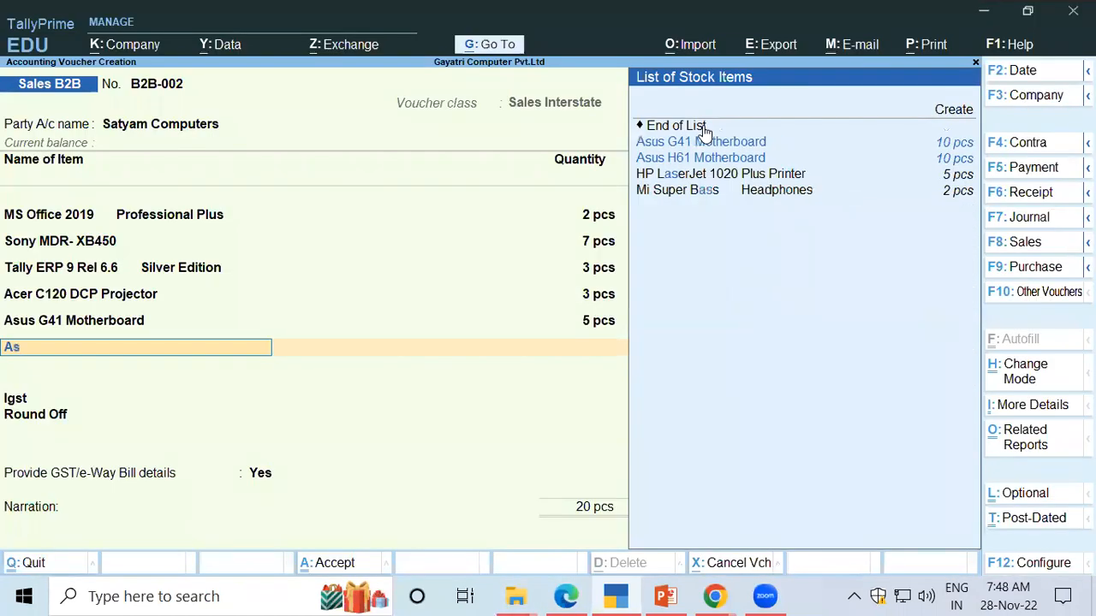
{"action": "type", "text": "u"}
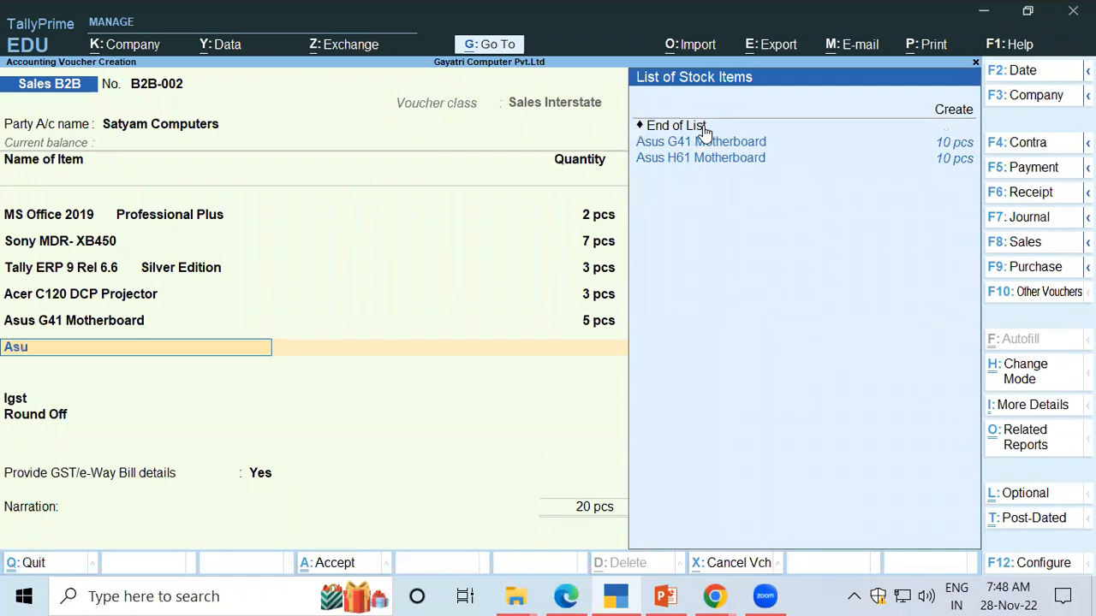
{"action": "key", "text": "Down"}
{"action": "key", "text": "Return"}
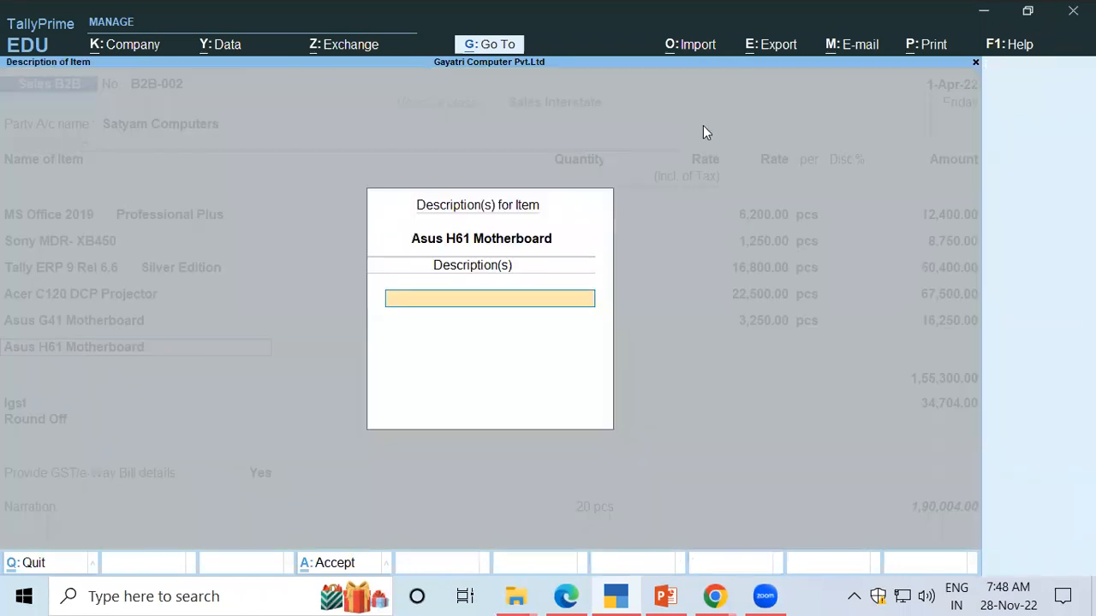
{"action": "key", "text": "Return"}
{"action": "key", "text": "Down"}
{"action": "key", "text": "Down"}
{"action": "key", "text": "Down"}
{"action": "key", "text": "Return"}
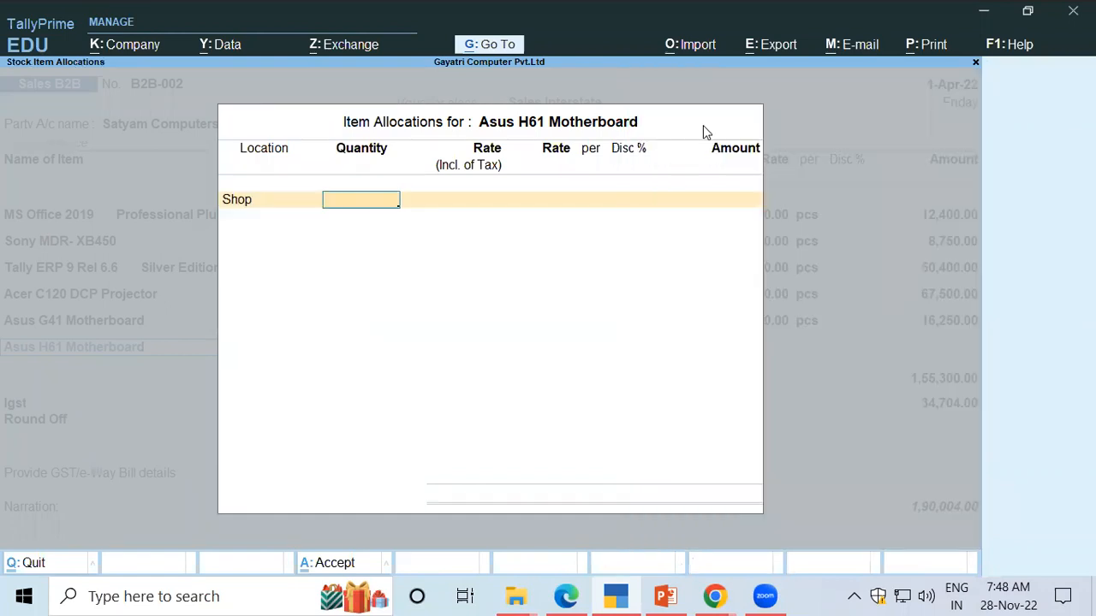
Step: Set the Asus H61 Motherboard quantity to 5 pcs and rate to 4250 per piece, and complete its voucher line
{"action": "type", "text": "5"}
{"action": "key", "text": "Return"}
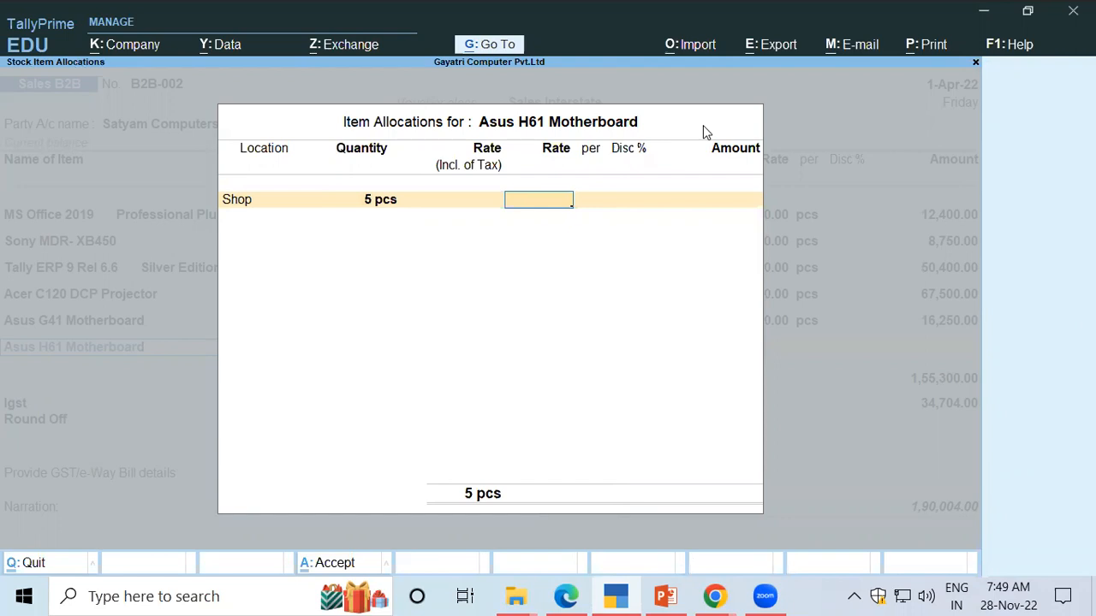
{"action": "type", "text": "4250"}
{"action": "key", "text": "Return"}
{"action": "key", "text": "Return"}
{"action": "key", "text": "Return"}
{"action": "key", "text": "Return"}
{"action": "key", "text": "Return"}
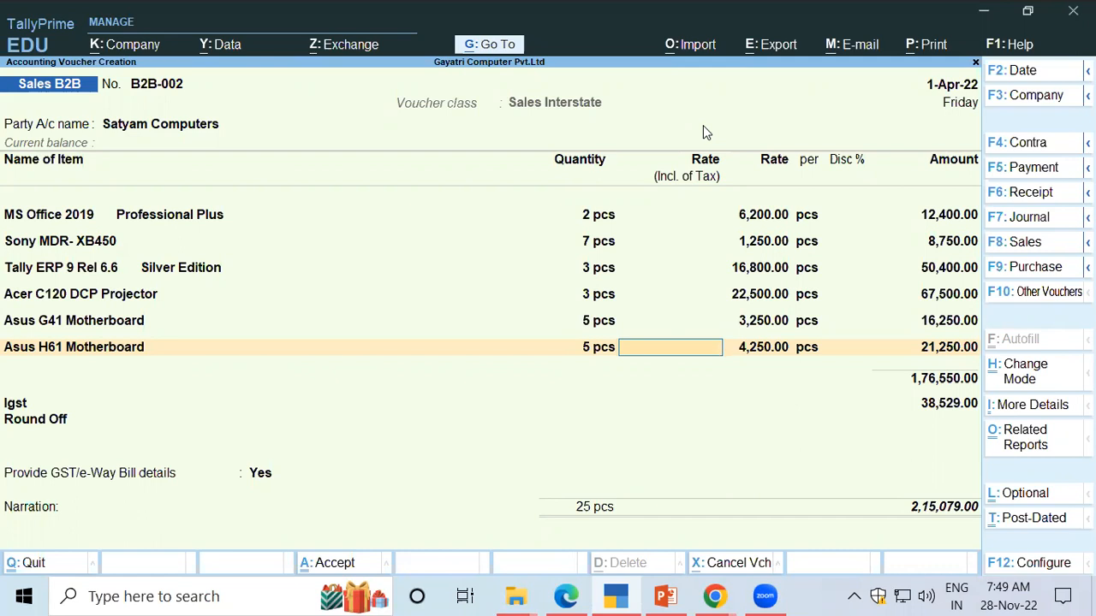
Step: Save the Sales B2B voucher without sending details for e-Way Bill generation, and return to the Gateway of Tally
{"action": "key", "text": "ctrl+a"}
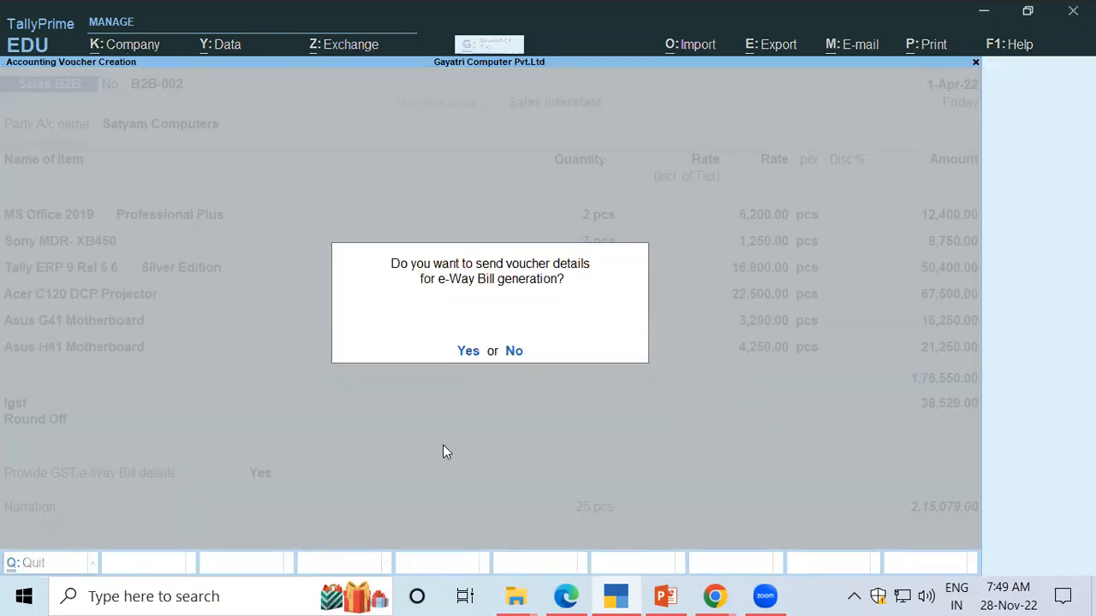
{"action": "left_click", "coordinate": [507, 357]}
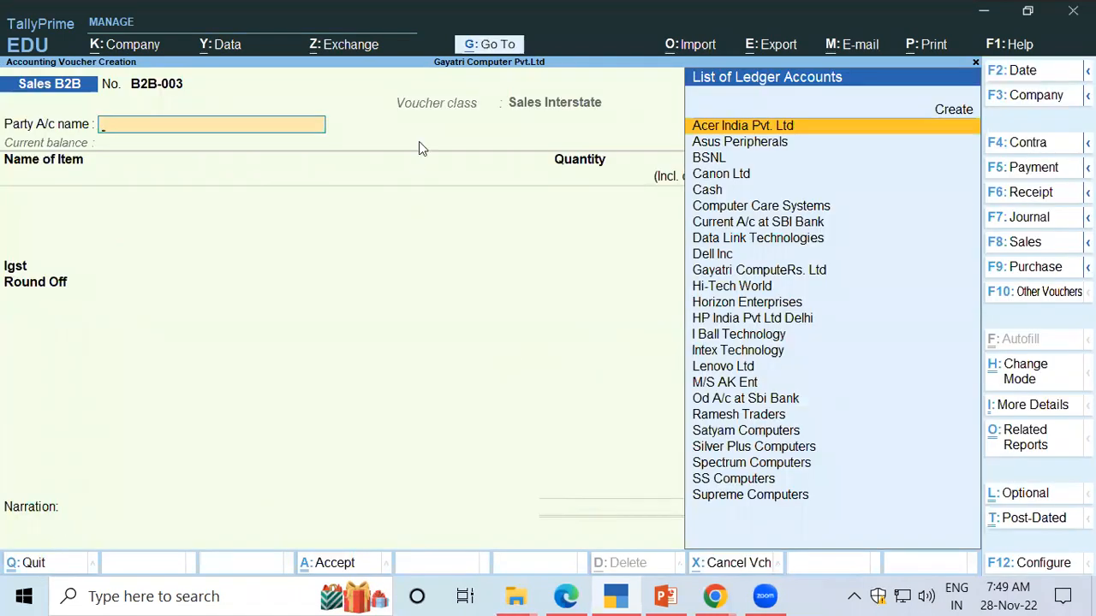
{"action": "key", "text": "Escape"}
{"action": "key", "text": "y"}
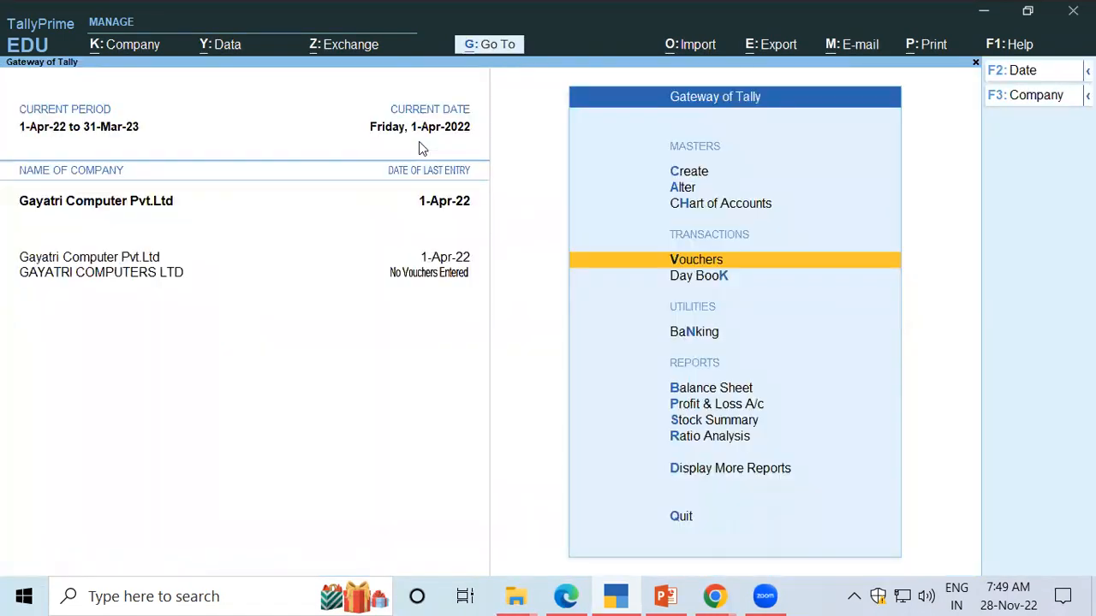
{"action": "key", "text": "Escape"}
{"action": "key", "text": "n"}
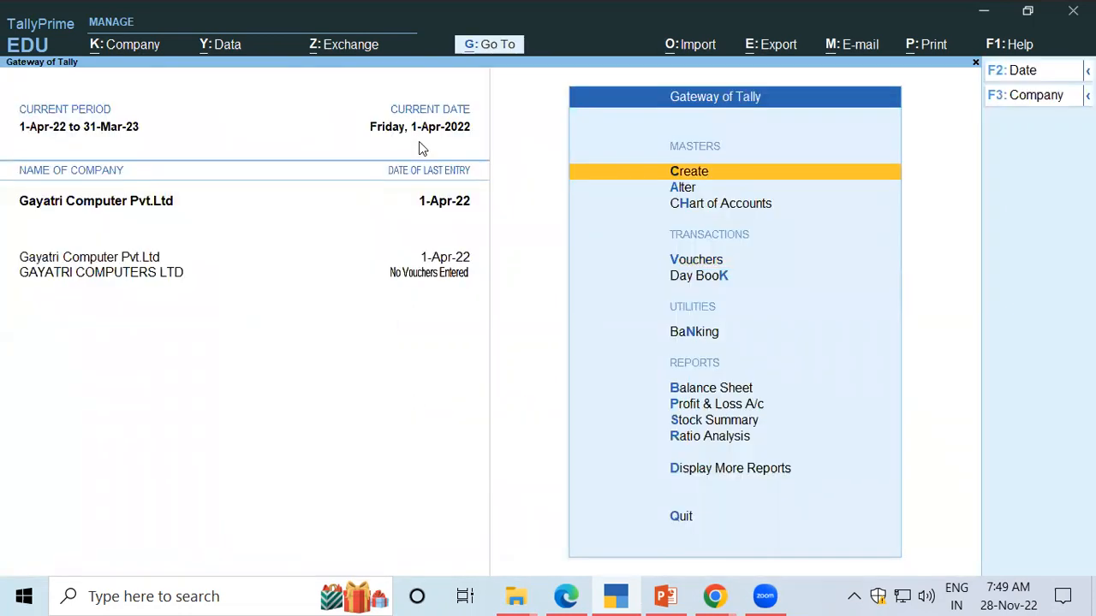
Step: Examine the B2B Invoices row in the GSTR-1 report, then return to the Gateway of Tally
{"action": "key", "text": "d"}
{"action": "key", "text": "g"}
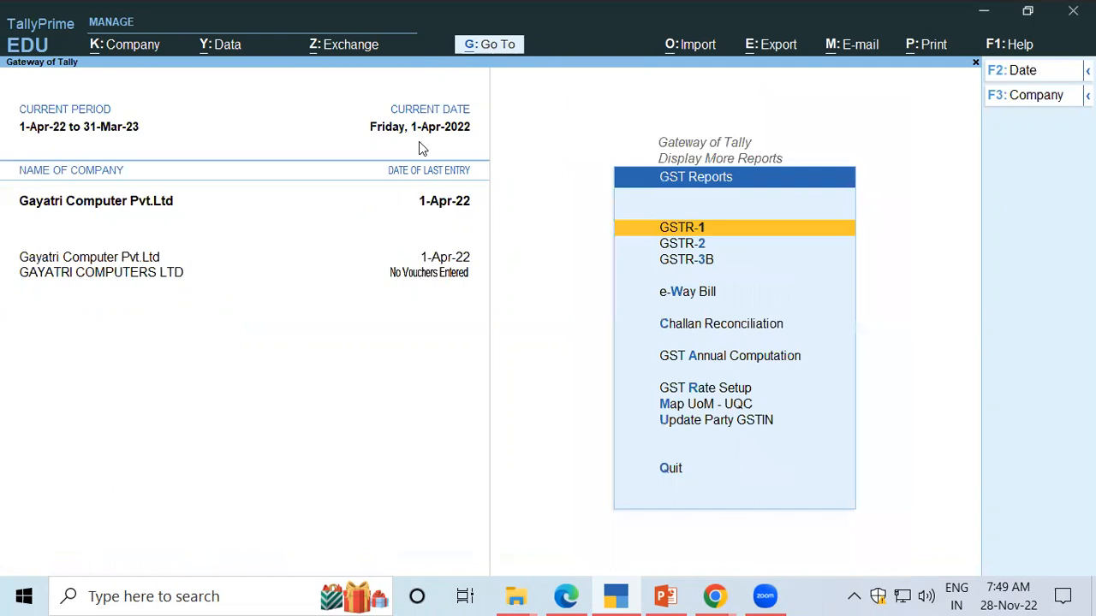
{"action": "key", "text": "Return"}
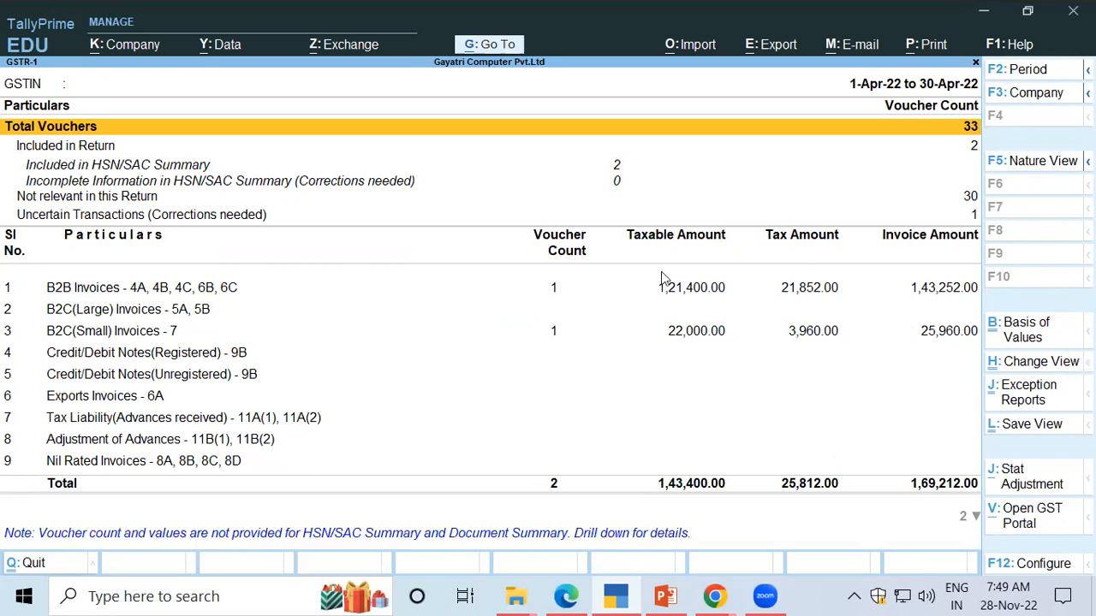
{"action": "left_click", "coordinate": [688, 293]}
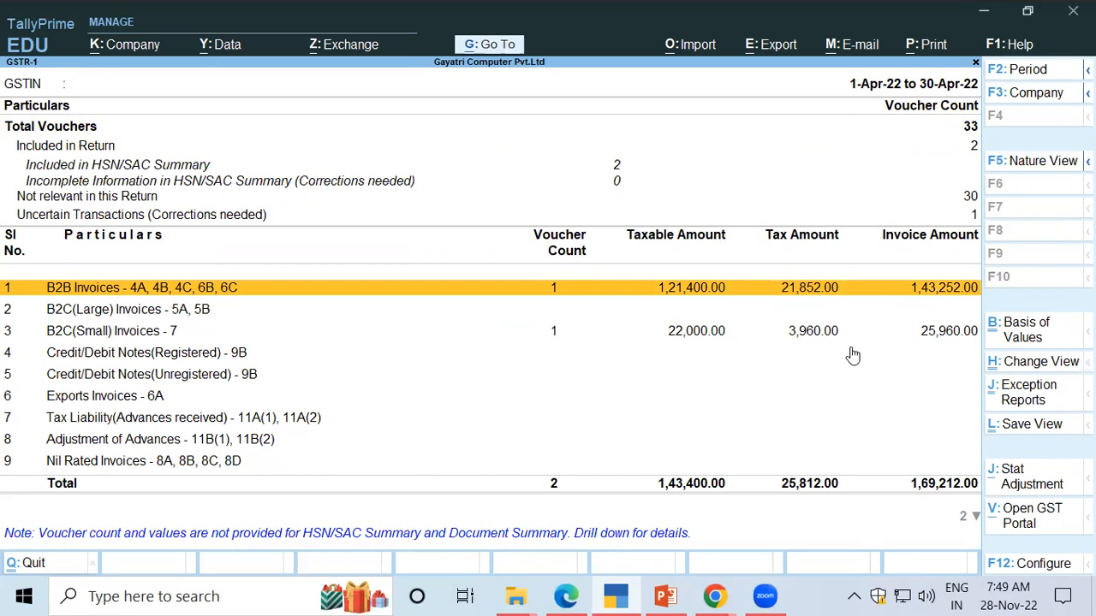
{"action": "key", "text": "Escape"}
{"action": "key", "text": "Escape"}
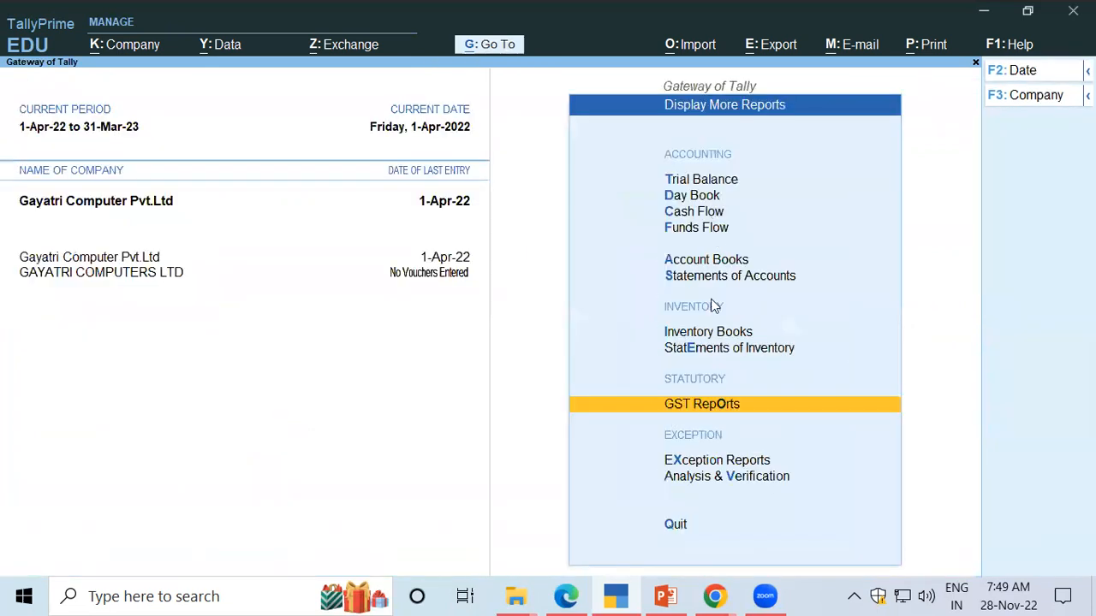
{"action": "key", "text": "Escape"}
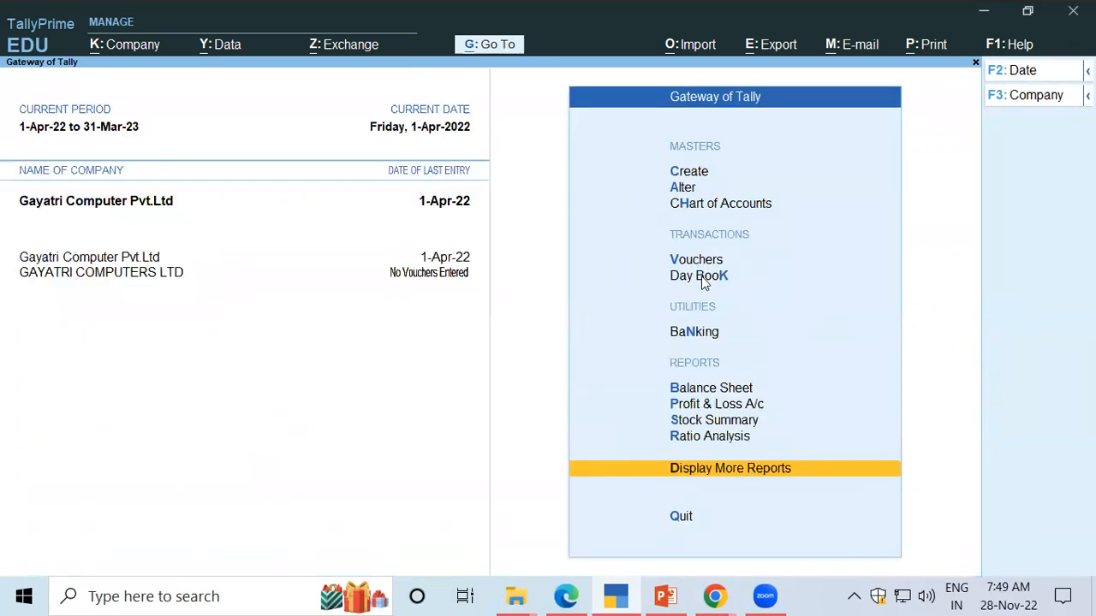
Step: Open the Satyam Computers Sales B2B voucher B2B-002 for alteration from the Day Book
{"action": "left_click", "coordinate": [703, 279]}
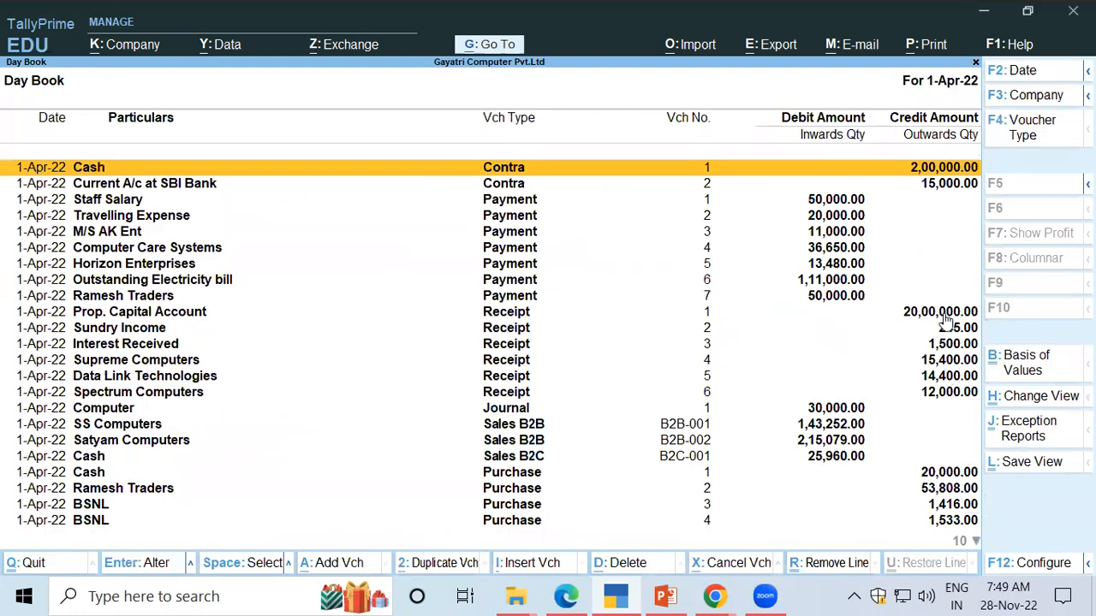
{"action": "key", "text": "Down"}
{"action": "key", "text": "Down"}
{"action": "key", "text": "Down"}
{"action": "key", "text": "Down"}
{"action": "key", "text": "Down"}
{"action": "key", "text": "Down"}
{"action": "key", "text": "Down"}
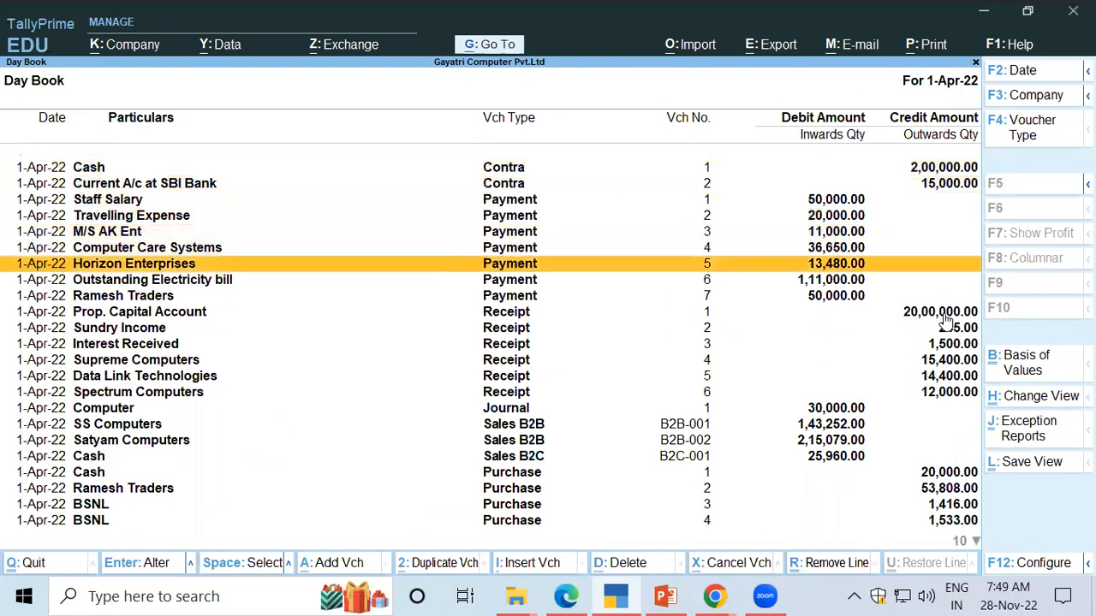
{"action": "key", "text": "Down"}
{"action": "key", "text": "Down"}
{"action": "key", "text": "Down"}
{"action": "key", "text": "Down"}
{"action": "key", "text": "Down"}
{"action": "key", "text": "Down"}
{"action": "key", "text": "Down"}
{"action": "key", "text": "Down"}
{"action": "key", "text": "Down"}
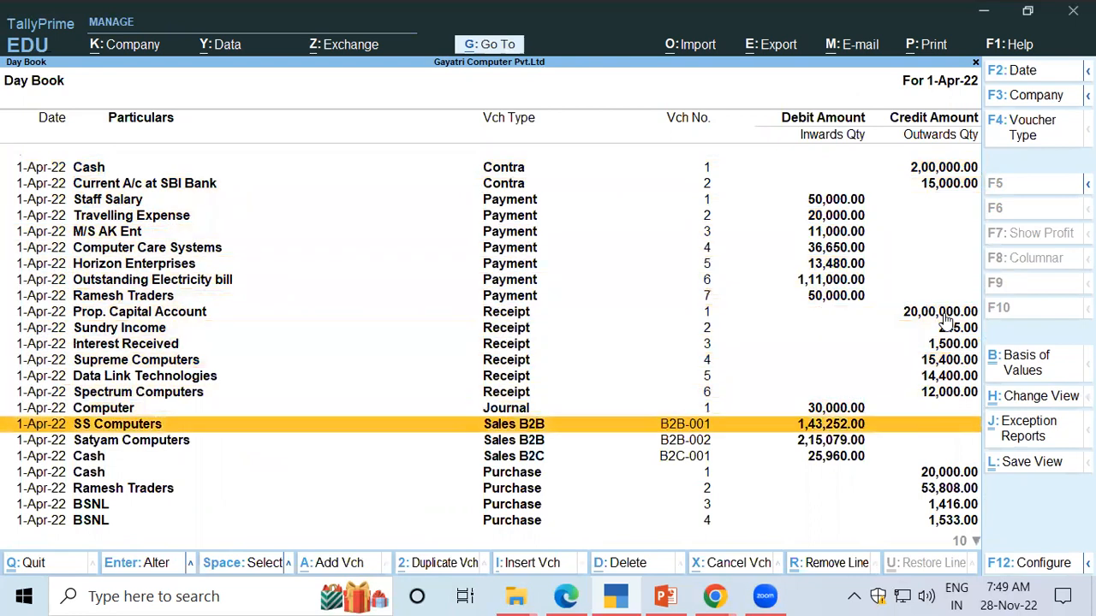
{"action": "key", "text": "Return"}
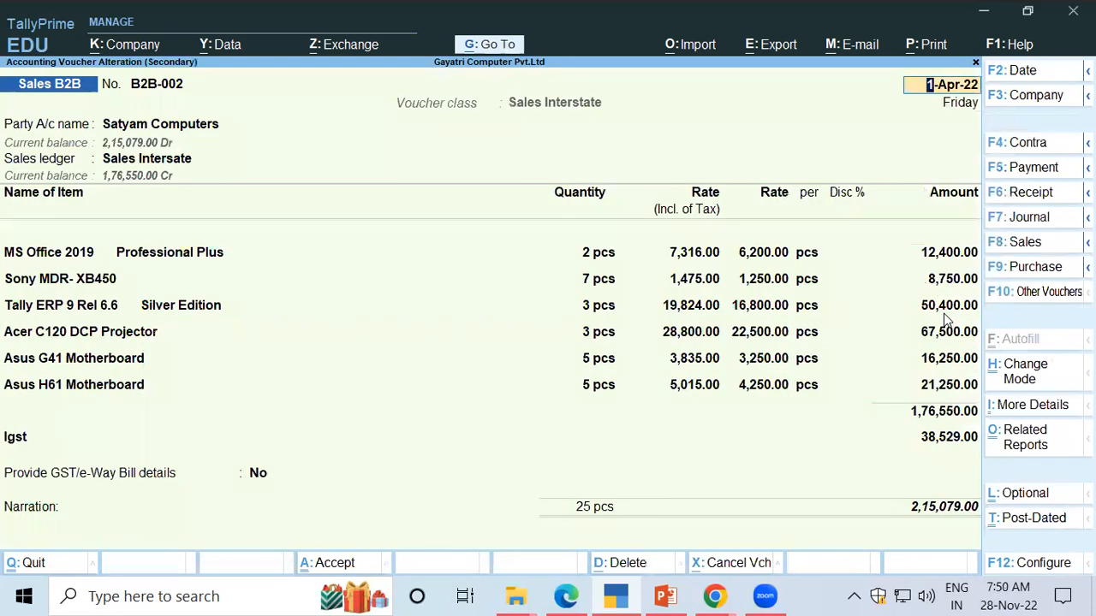
Step: Go through the date, party and buyer details of voucher B2B-002 and keep the Satyam Computers entries as they are
{"action": "key", "text": "Return"}
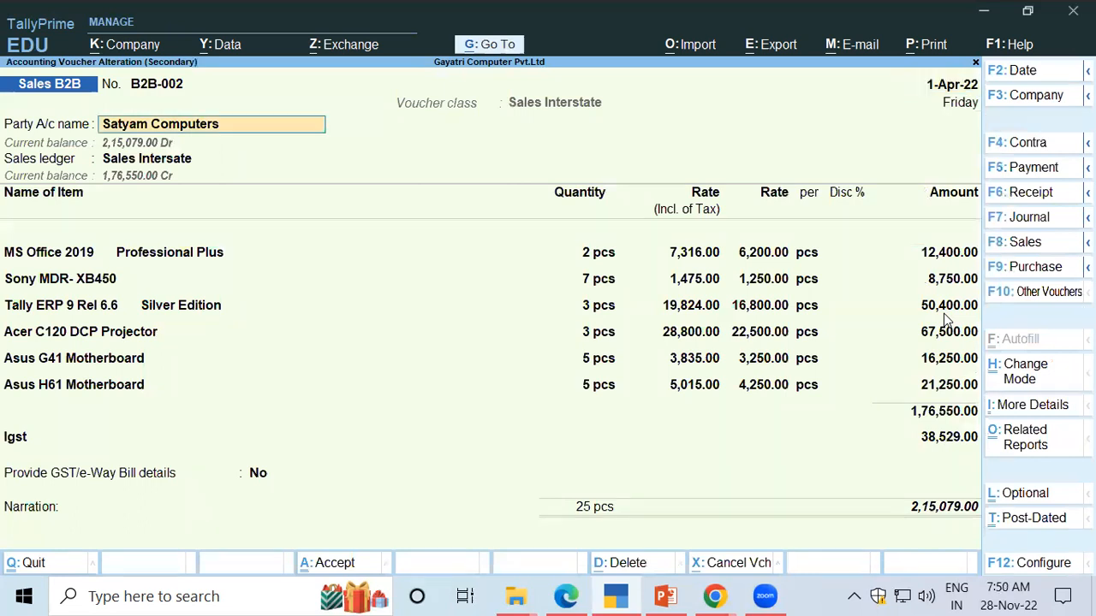
{"action": "key", "text": "Return"}
{"action": "key", "text": "Return"}
{"action": "key", "text": "Return"}
{"action": "key", "text": "Return"}
{"action": "key", "text": "Return"}
{"action": "key", "text": "Return"}
{"action": "key", "text": "Return"}
{"action": "key", "text": "Return"}
{"action": "key", "text": "Return"}
{"action": "key", "text": "Return"}
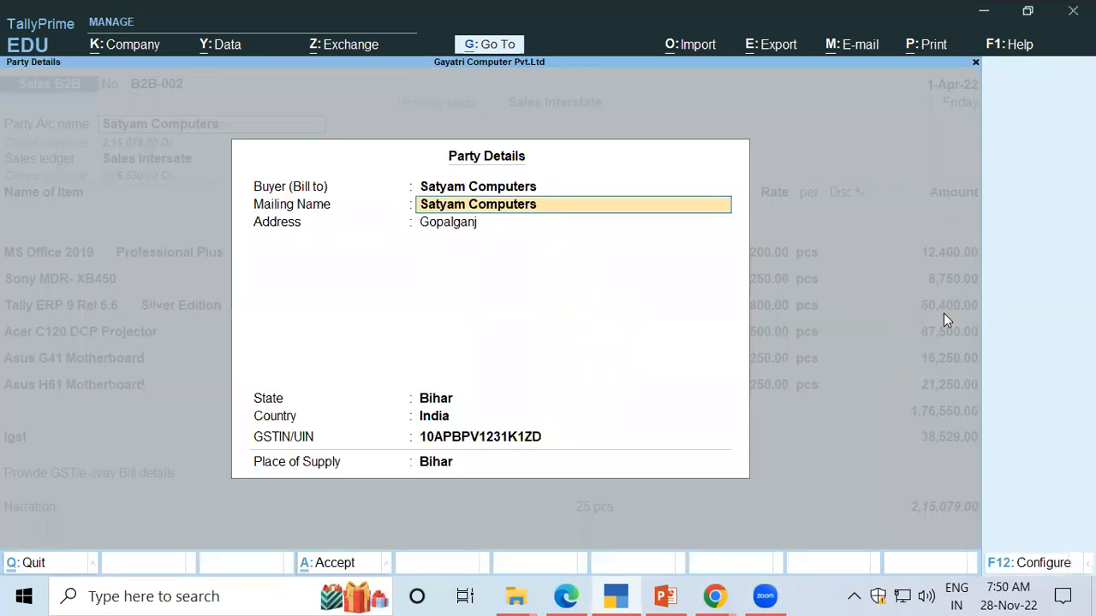
{"action": "key", "text": "Return"}
{"action": "key", "text": "Return"}
{"action": "key", "text": "Return"}
{"action": "key", "text": "Return"}
{"action": "key", "text": "Return"}
{"action": "key", "text": "Return"}
Step: Accept all six stock item allocations as entered, re-save the voucher without sending e-Way Bill details, and return to the Gateway of Tally
{"action": "key", "text": "Return"}
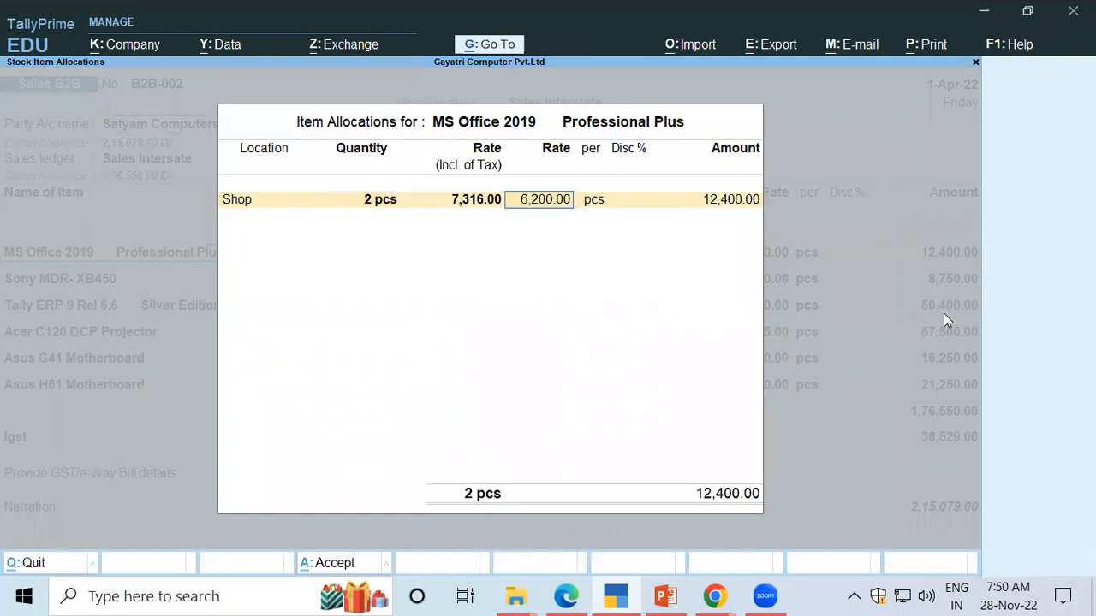
{"action": "key", "text": "Return"}
{"action": "key", "text": "Return"}
{"action": "key", "text": "Return"}
{"action": "key", "text": "Return"}
{"action": "key", "text": "Return"}
{"action": "key", "text": "Return"}
{"action": "key", "text": "Return"}
{"action": "key", "text": "Return"}
{"action": "key", "text": "Return"}
{"action": "key", "text": "Return"}
{"action": "key", "text": "Return"}
{"action": "key", "text": "Return"}
{"action": "key", "text": "Return"}
{"action": "key", "text": "Return"}
{"action": "key", "text": "Return"}
{"action": "key", "text": "Return"}
{"action": "key", "text": "Return"}
{"action": "key", "text": "Return"}
{"action": "key", "text": "Return"}
{"action": "key", "text": "Return"}
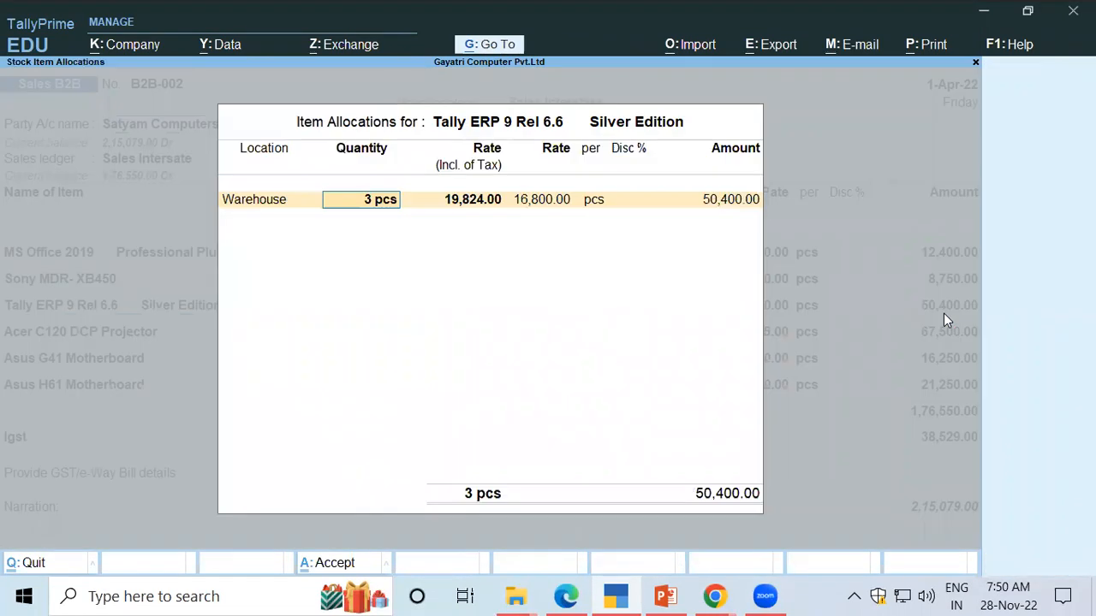
{"action": "key", "text": "Return"}
{"action": "key", "text": "Return"}
{"action": "key", "text": "Return"}
{"action": "key", "text": "Return"}
{"action": "key", "text": "Return"}
{"action": "key", "text": "Return"}
{"action": "key", "text": "Return"}
{"action": "key", "text": "Return"}
{"action": "key", "text": "Return"}
{"action": "key", "text": "Return"}
{"action": "key", "text": "Return"}
{"action": "key", "text": "Return"}
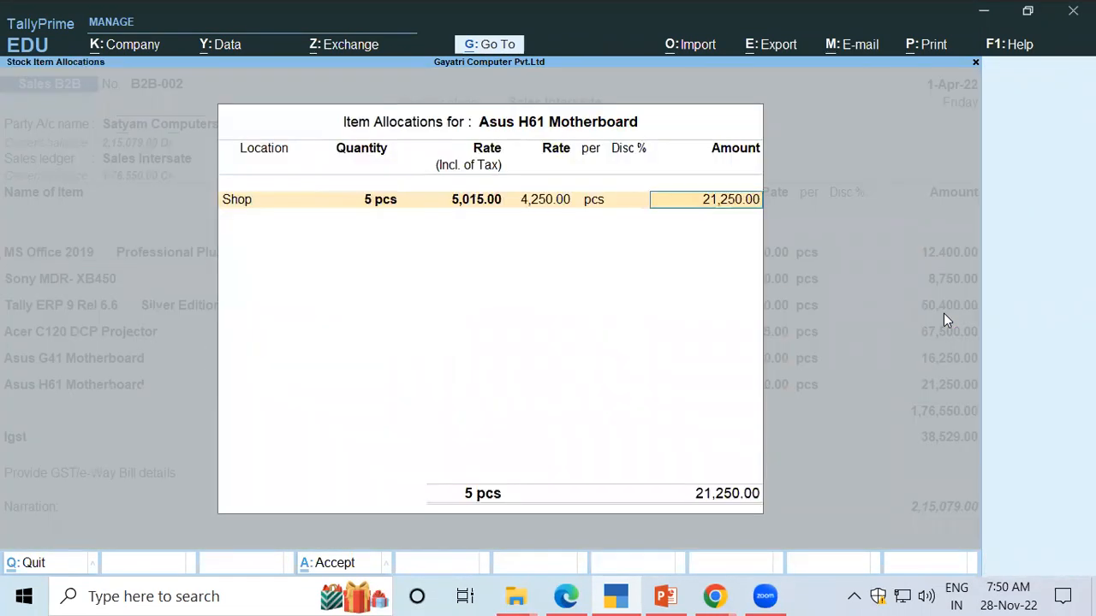
{"action": "key", "text": "Return"}
{"action": "key", "text": "Return"}
{"action": "key", "text": "Return"}
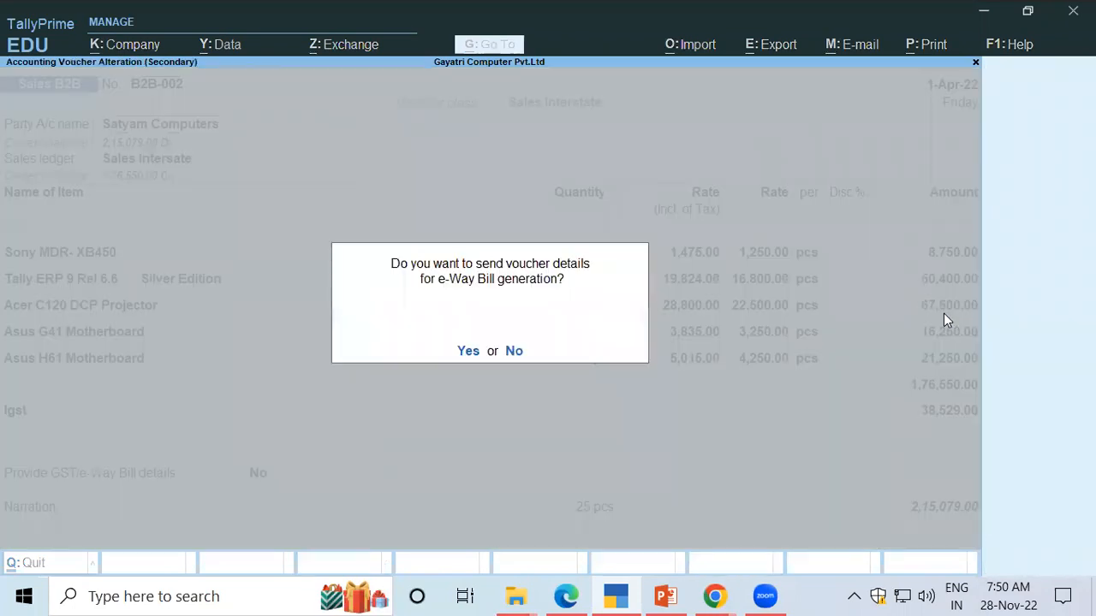
{"action": "left_click", "coordinate": [512, 351]}
{"action": "key", "text": "Escape"}
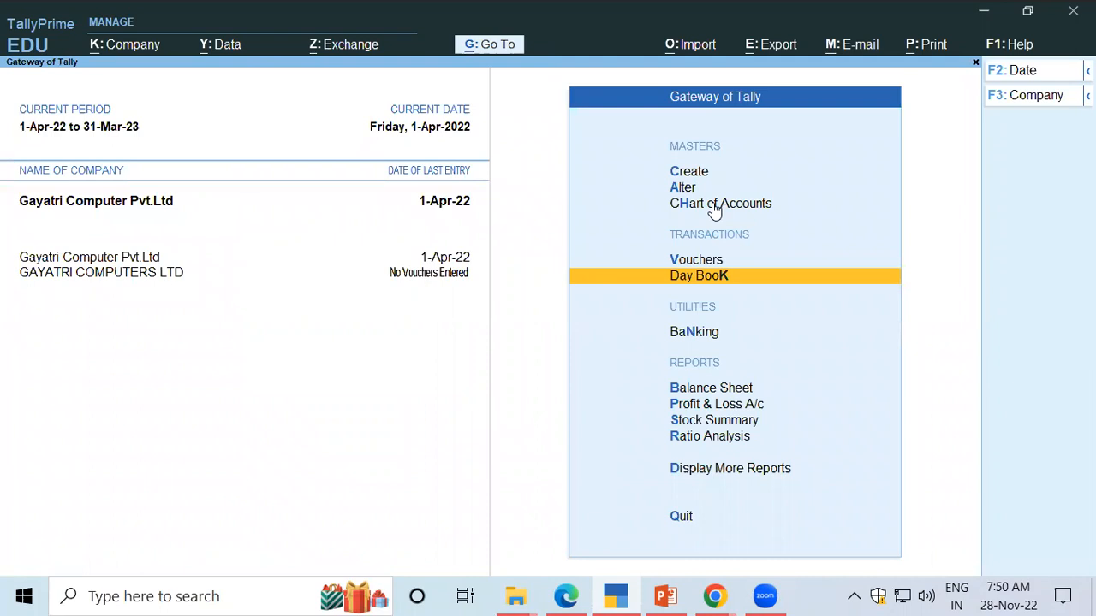
Step: Open the GSTR-1 report and drill down through Uncertain Transactions to the exception details of the Satyam Computers voucher B2B-002
{"action": "key", "text": "d"}
{"action": "key", "text": "o"}
{"action": "key", "text": "Return"}
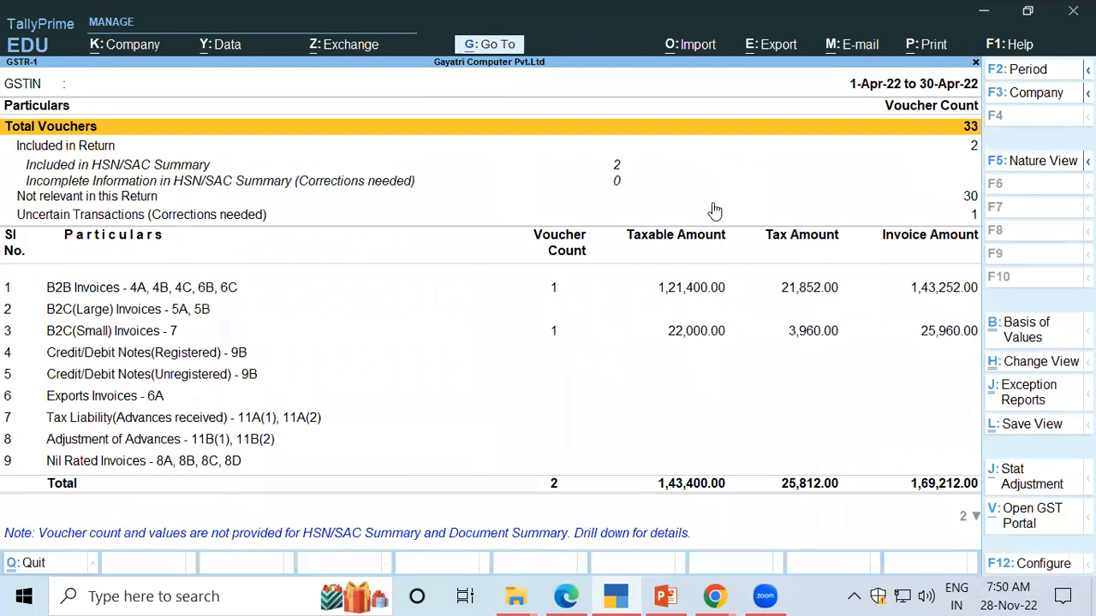
{"action": "left_click", "coordinate": [974, 217]}
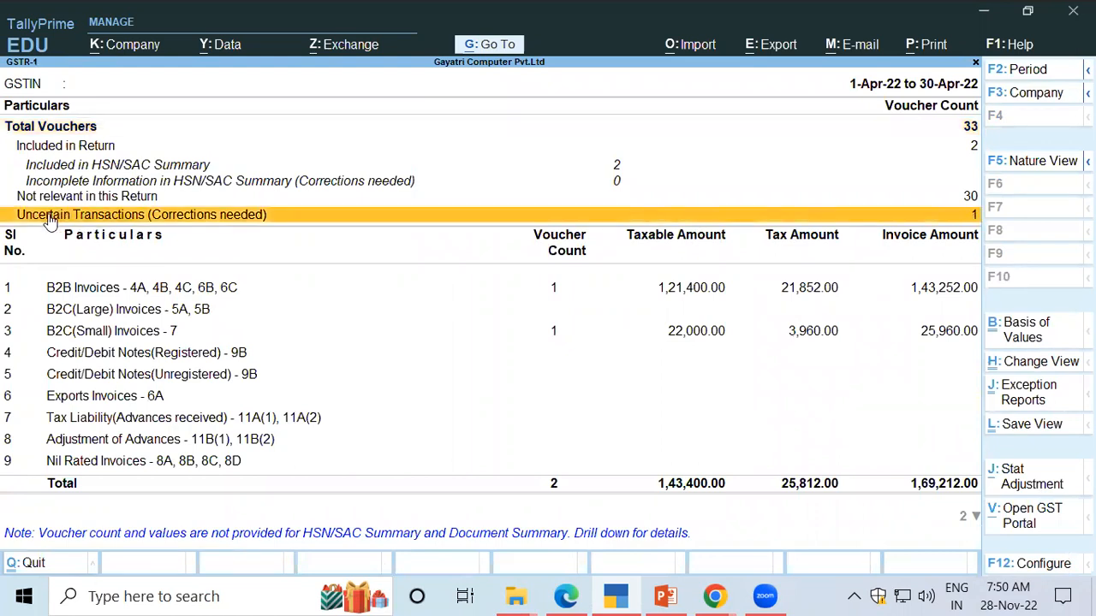
{"action": "left_click", "coordinate": [253, 221]}
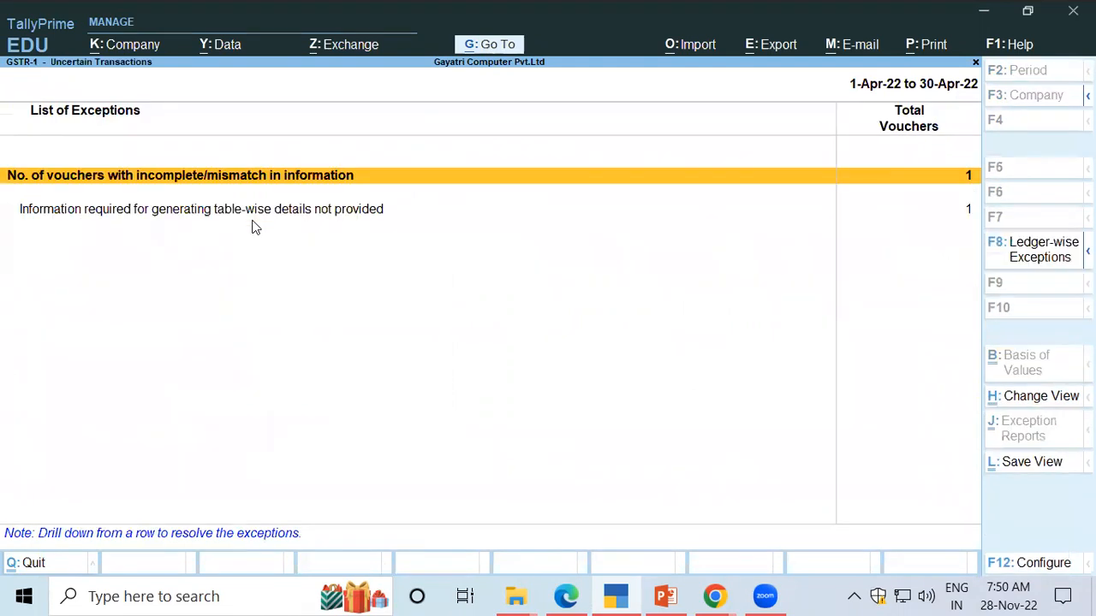
{"action": "key", "text": "Return"}
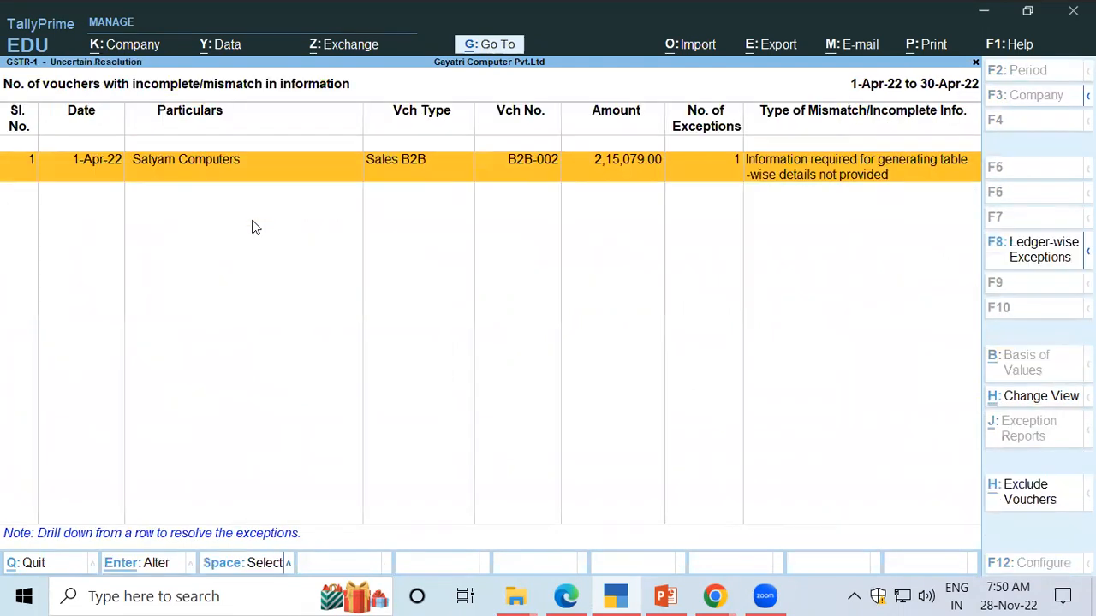
{"action": "key", "text": "Return"}
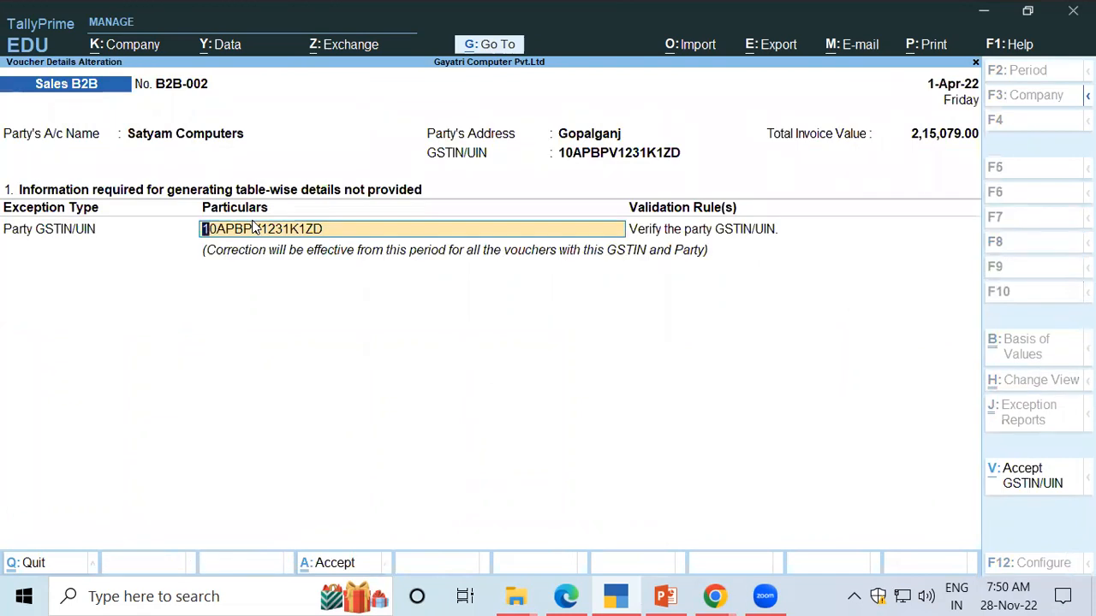
Step: Accept the party's GSTIN/UIN by skipping its validation for this voucher, and leave the GSTR-1 report and GST Reports
{"action": "left_click", "coordinate": [1021, 486]}
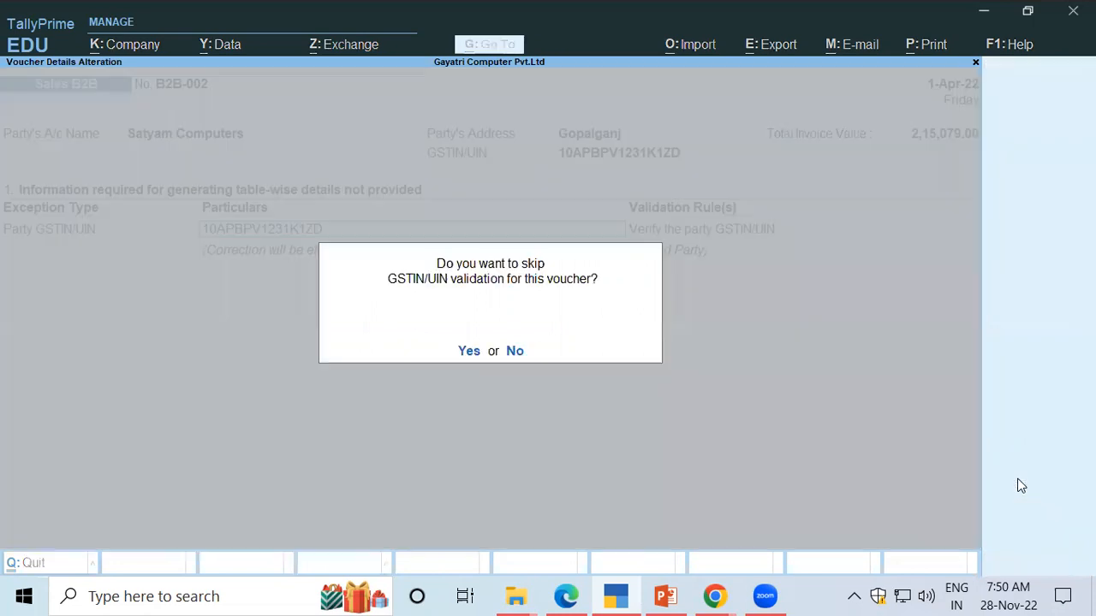
{"action": "left_click", "coordinate": [467, 351]}
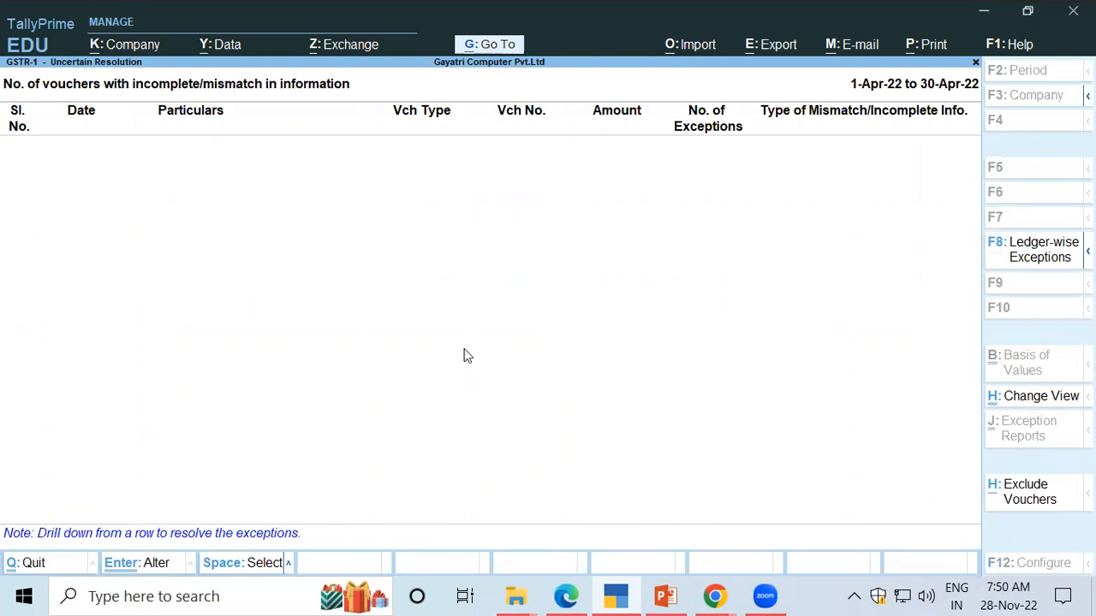
{"action": "key", "text": "Escape"}
{"action": "key", "text": "Escape"}
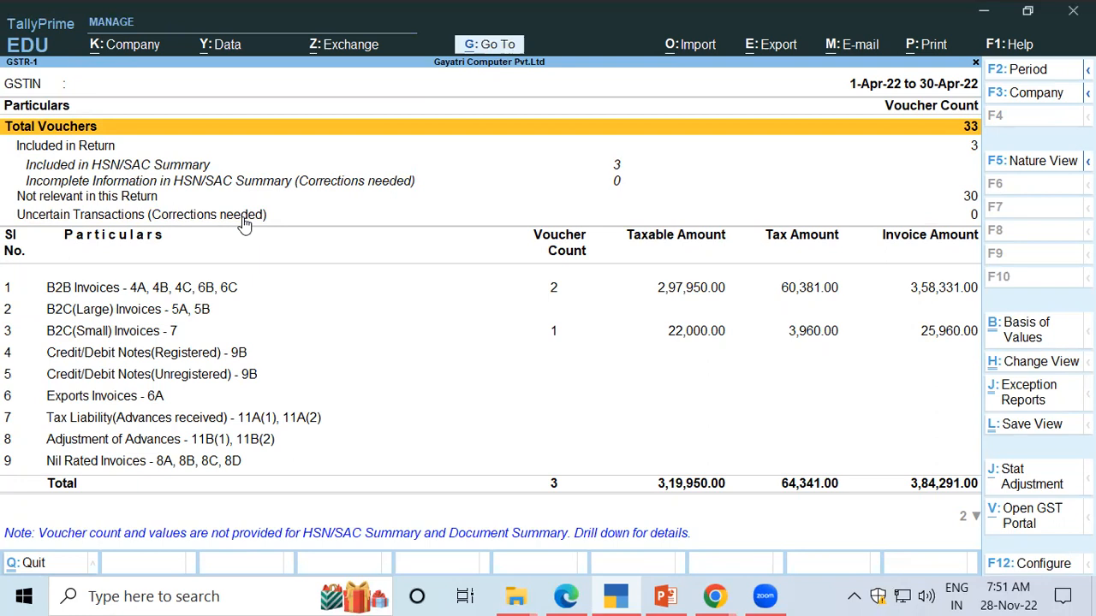
{"action": "key", "text": "Escape"}
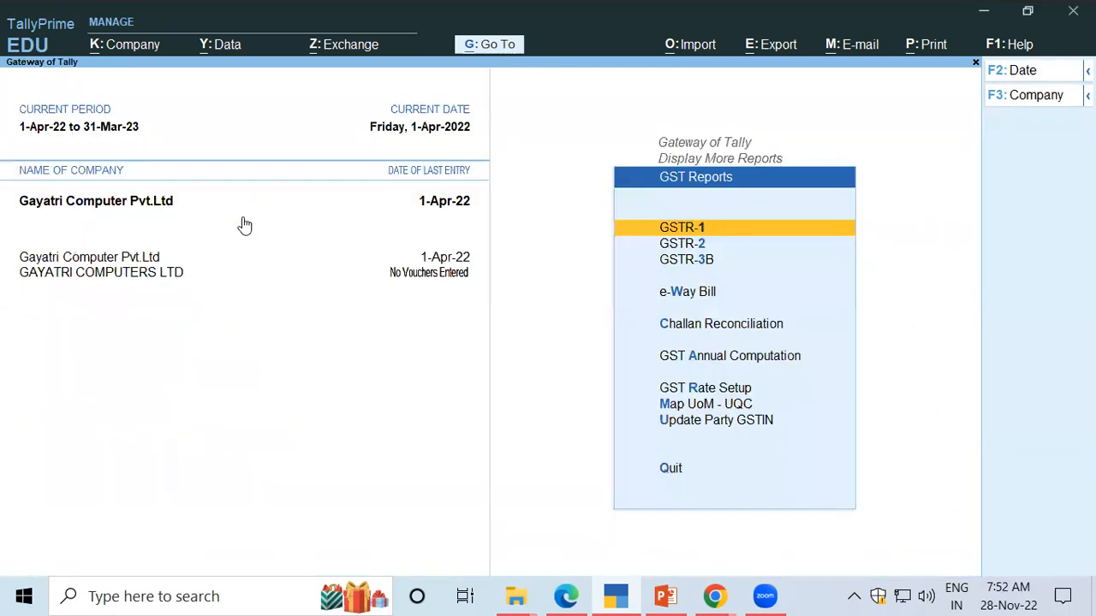
{"action": "key", "text": "Escape"}
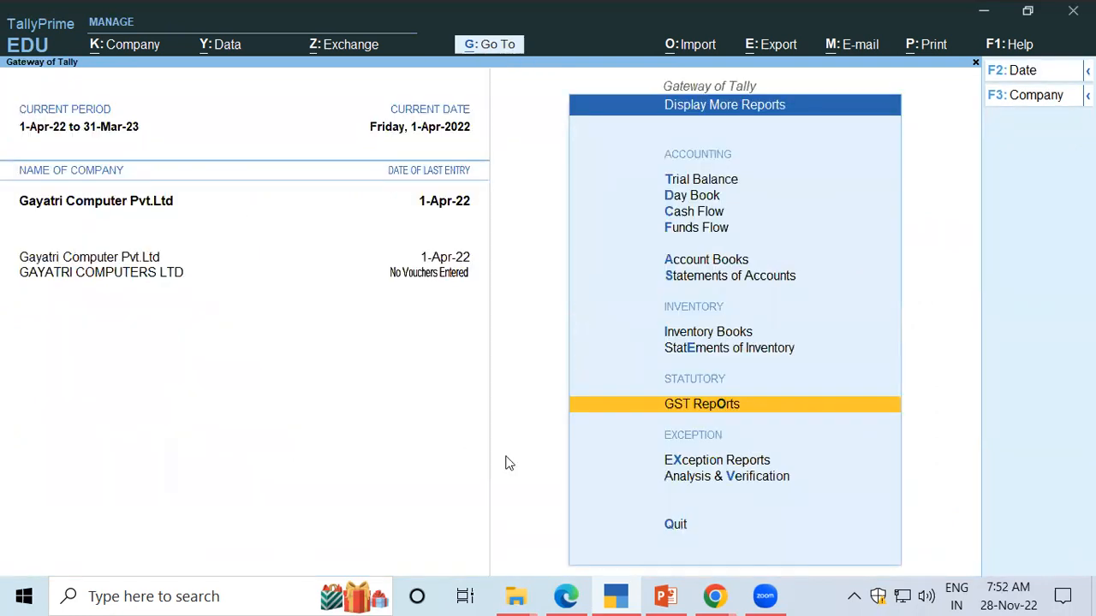
Step: Read the HP Logic PC World transaction for invoice B2B-003 in the PDF in Edge, and return to TallyPrime
{"action": "left_click", "coordinate": [572, 595]}
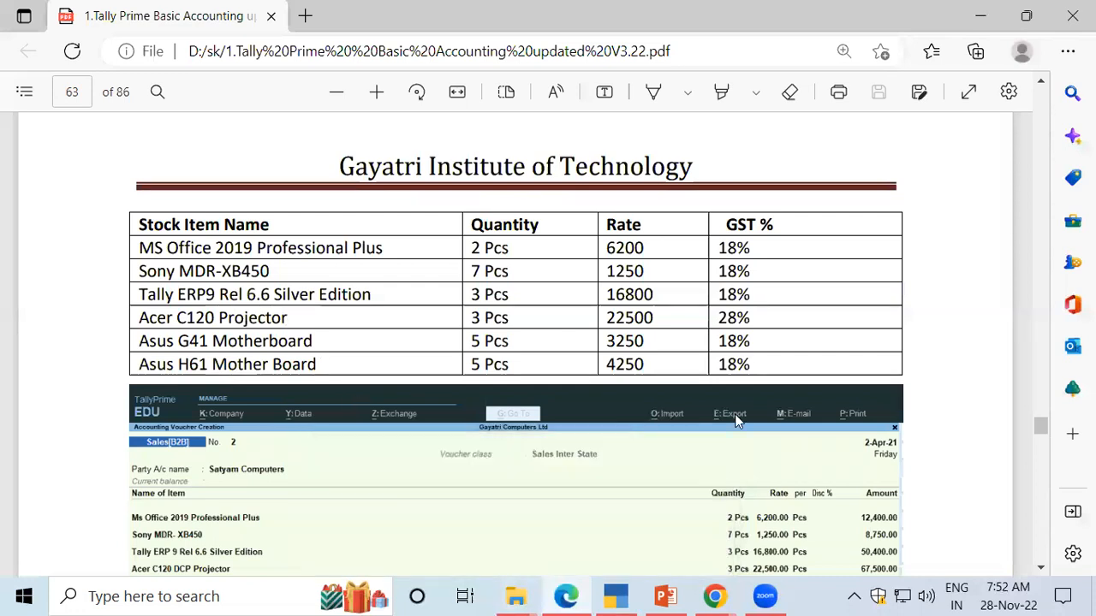
{"action": "scroll", "coordinate": [343, 330], "scroll_direction": "down", "scroll_amount": 5}
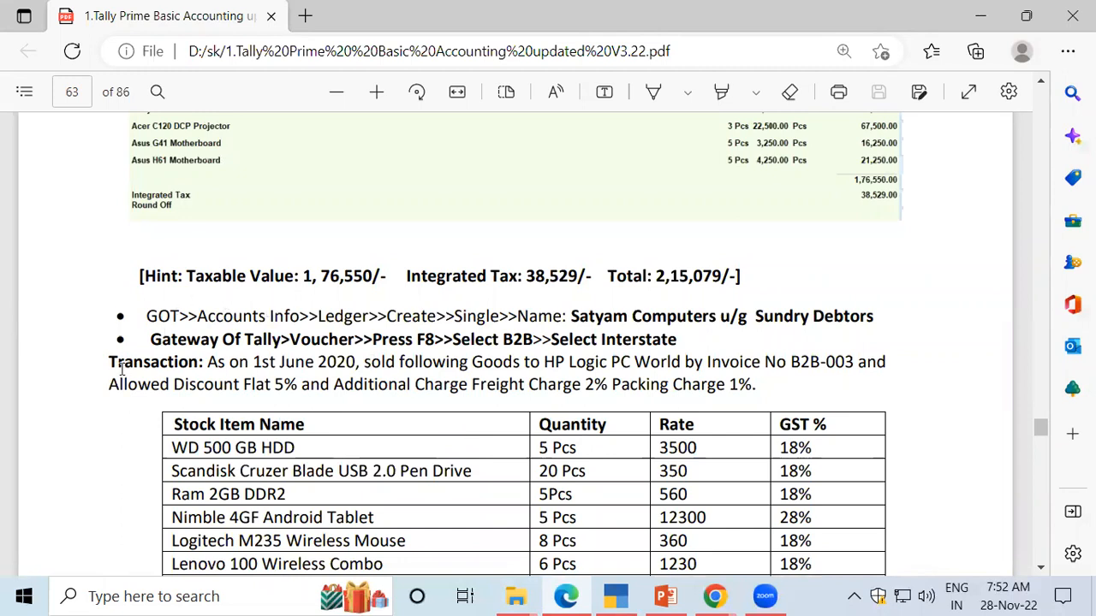
{"action": "left_click_drag", "start_coordinate": [209, 363], "coordinate": [553, 361]}
{"action": "left_click", "coordinate": [553, 362]}
{"action": "left_click", "coordinate": [615, 597]}
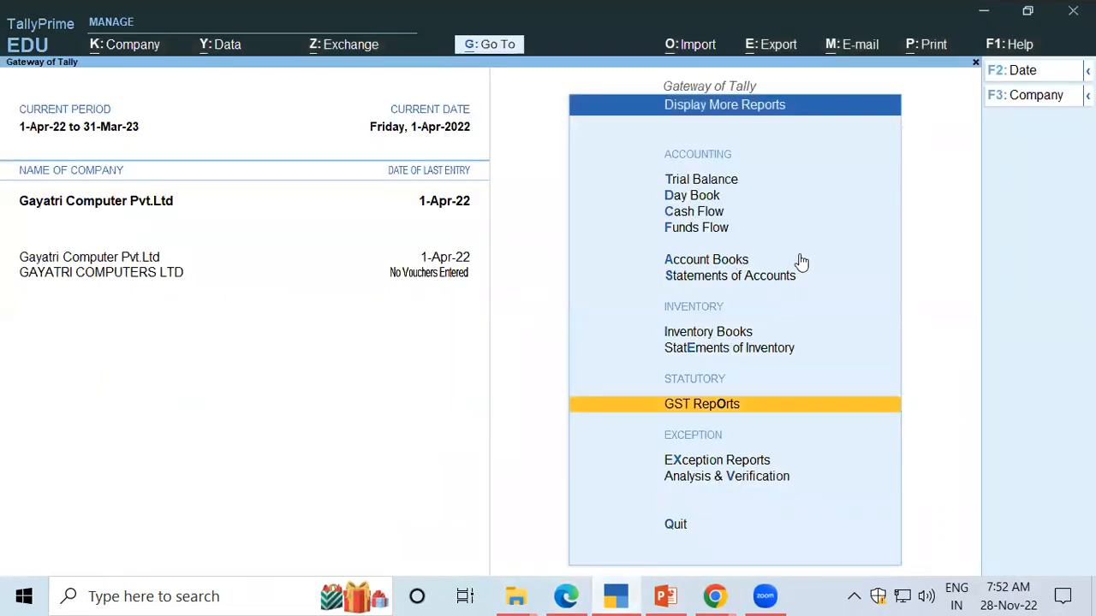
Step: Start a new Sales B2B voucher from the Gateway of Tally and set its voucher class to Not Applicable
{"action": "key", "text": "Escape"}
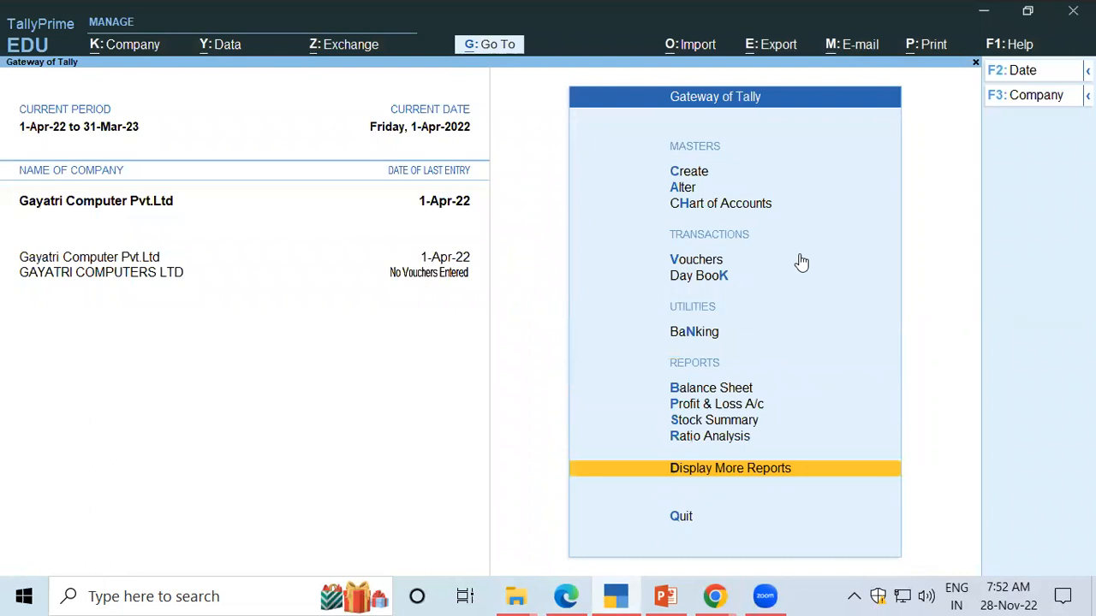
{"action": "key", "text": "Up"}
{"action": "key", "text": "Up"}
{"action": "key", "text": "Up"}
{"action": "key", "text": "Up"}
{"action": "key", "text": "Up"}
{"action": "key", "text": "Up"}
{"action": "key", "text": "Up"}
{"action": "key", "text": "Return"}
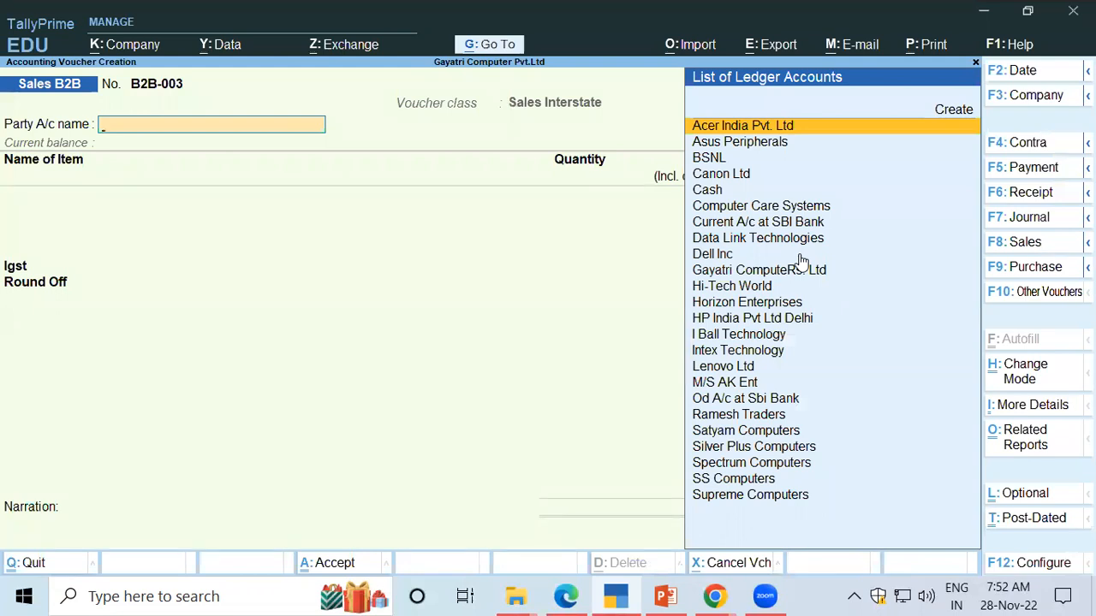
{"action": "key", "text": "F8"}
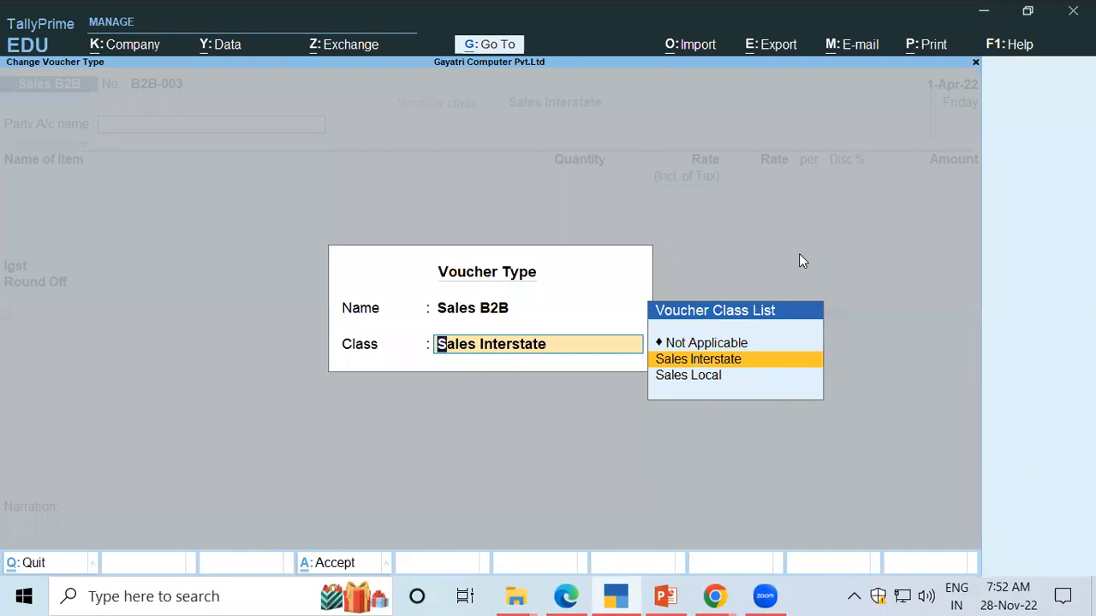
{"action": "key", "text": "Up"}
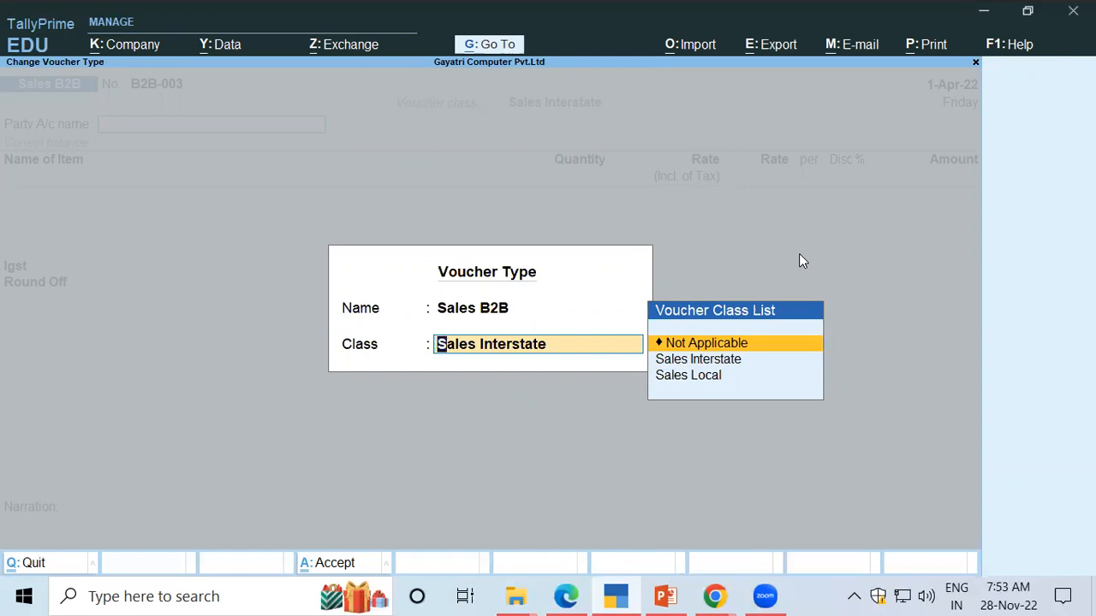
{"action": "key", "text": "Return"}
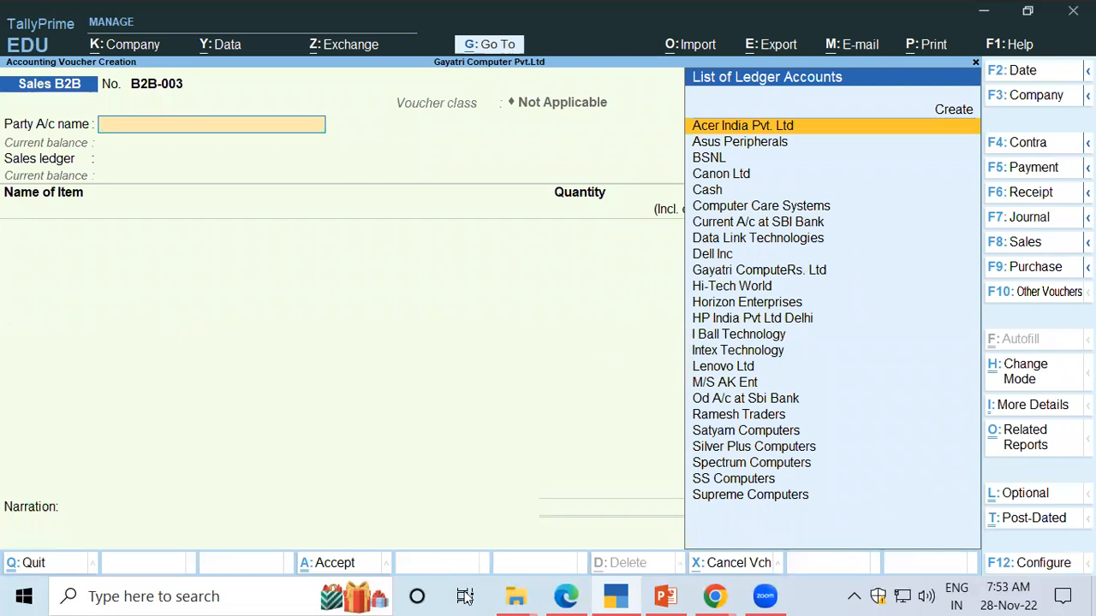
Step: Switch to the PDF in Edge and read the B2B-003 solution notes and the Stock Query explanation on page 64
{"action": "left_click", "coordinate": [565, 597]}
{"action": "scroll", "coordinate": [157, 417], "scroll_direction": "down", "scroll_amount": 10}
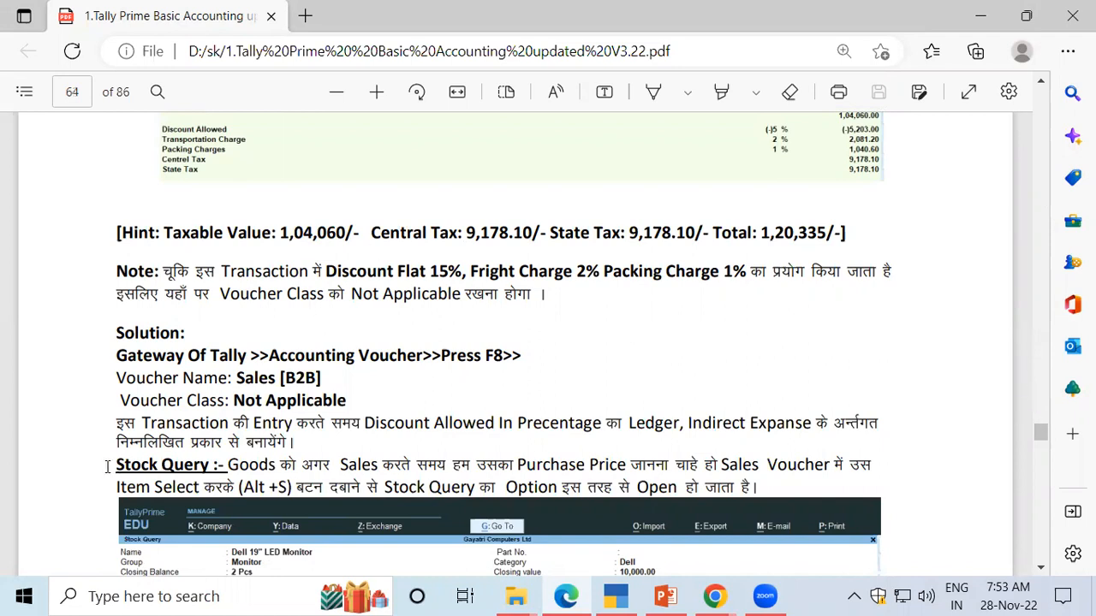
{"action": "left_click_drag", "start_coordinate": [114, 467], "coordinate": [214, 469]}
{"action": "left_click", "coordinate": [214, 469]}
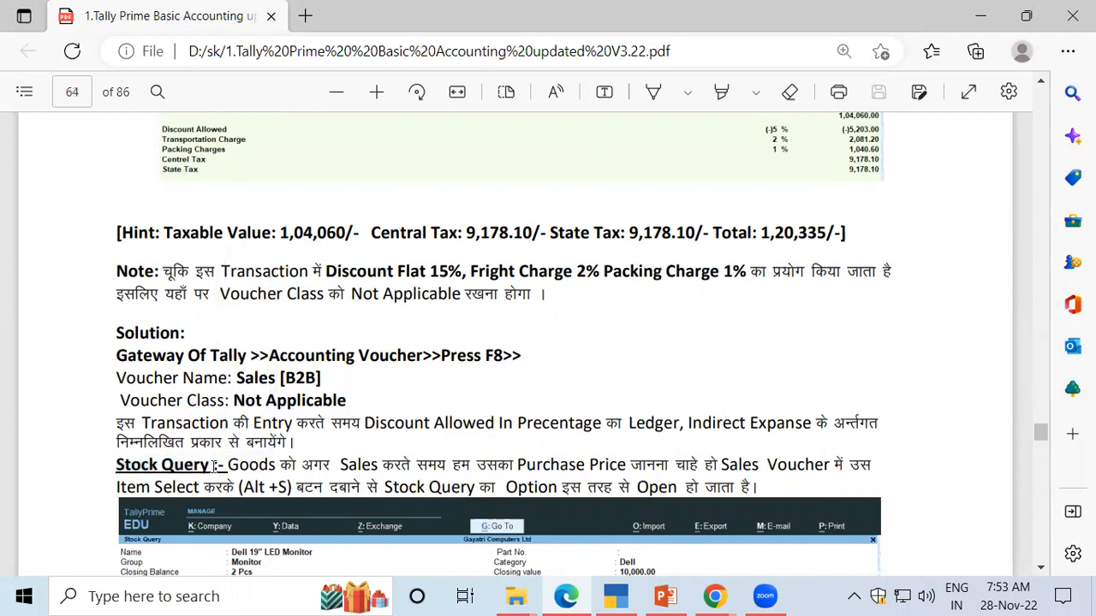